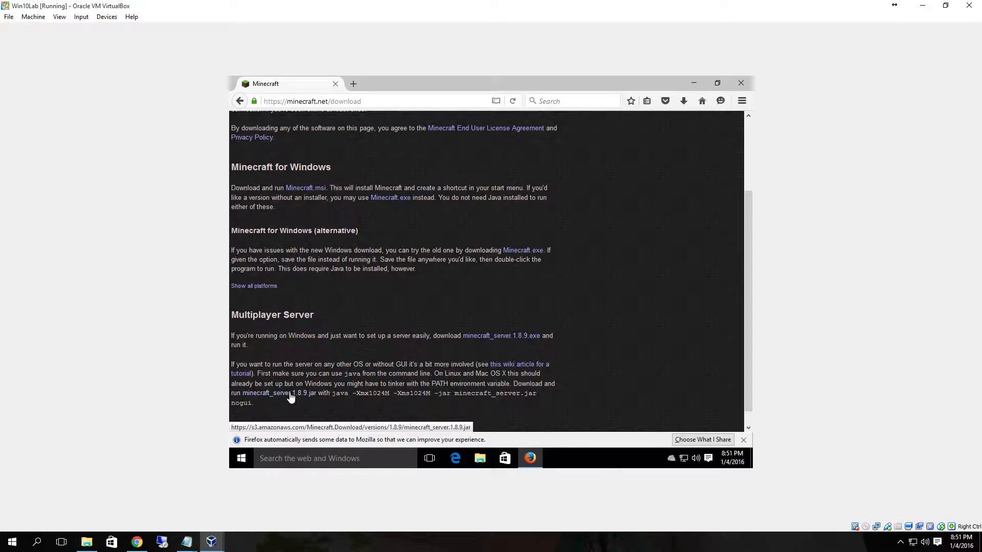
# Step: Save the minecraft_server.1.8.9.jar server file to the Downloads folder, check the download list and close the browser
pyautogui.rightClick(290, 396)
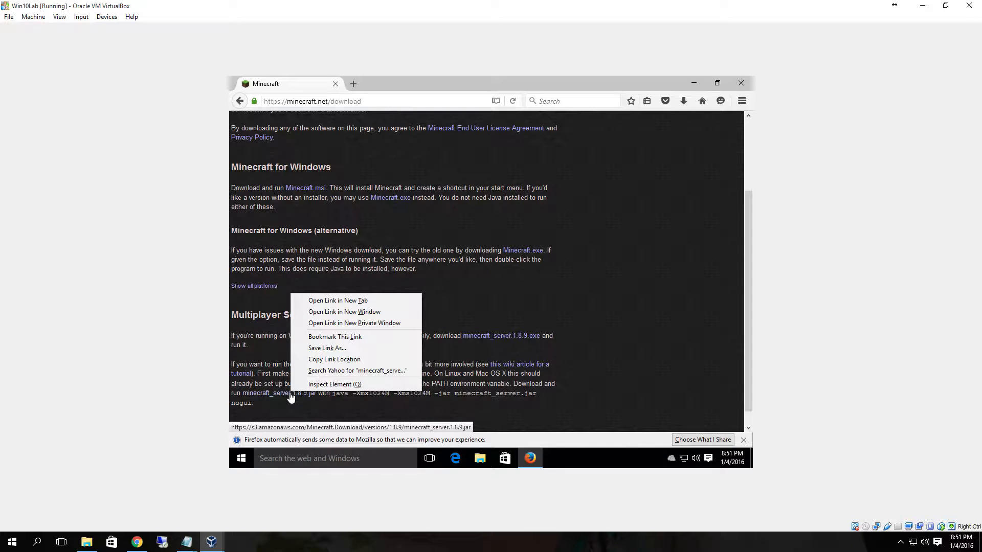
pyautogui.click(367, 349)
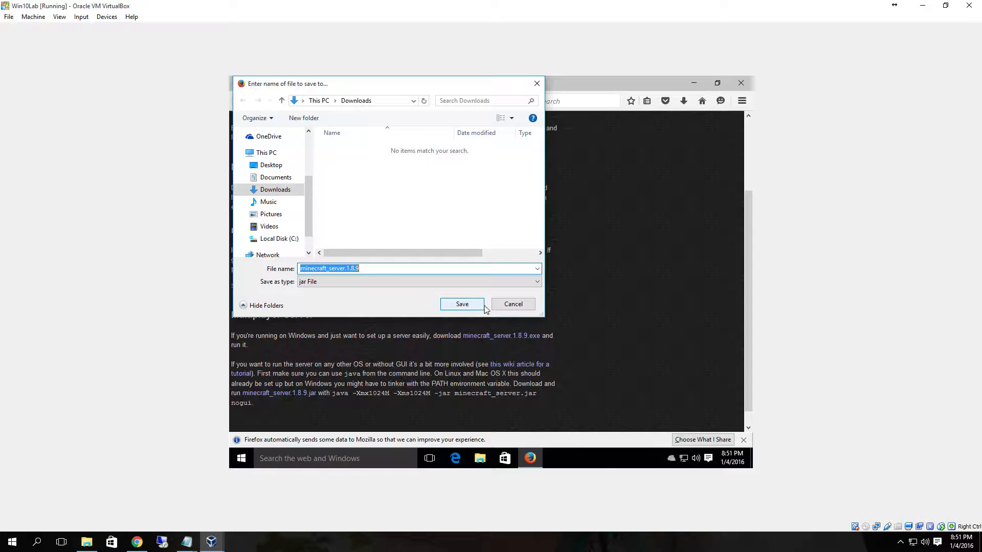
pyautogui.click(453, 307)
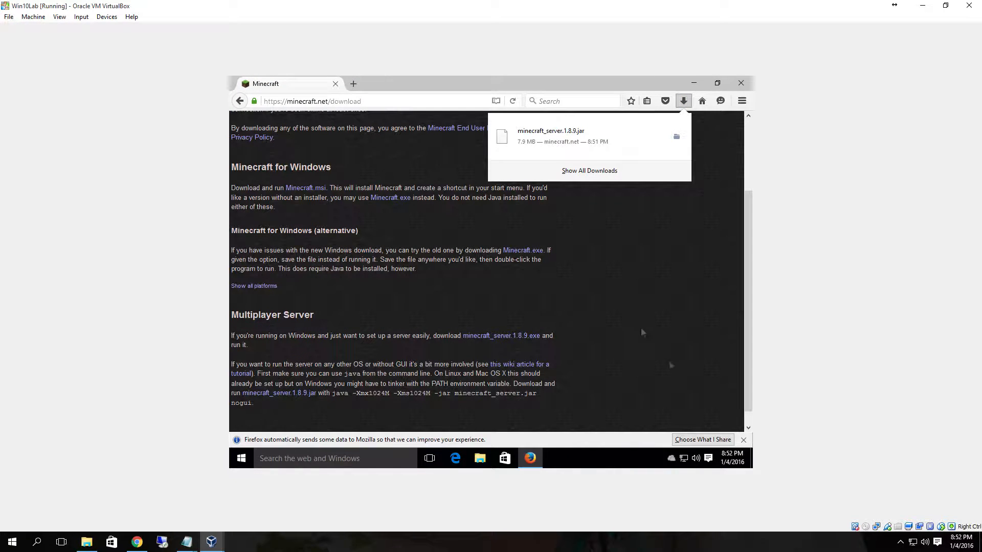
pyautogui.click(743, 440)
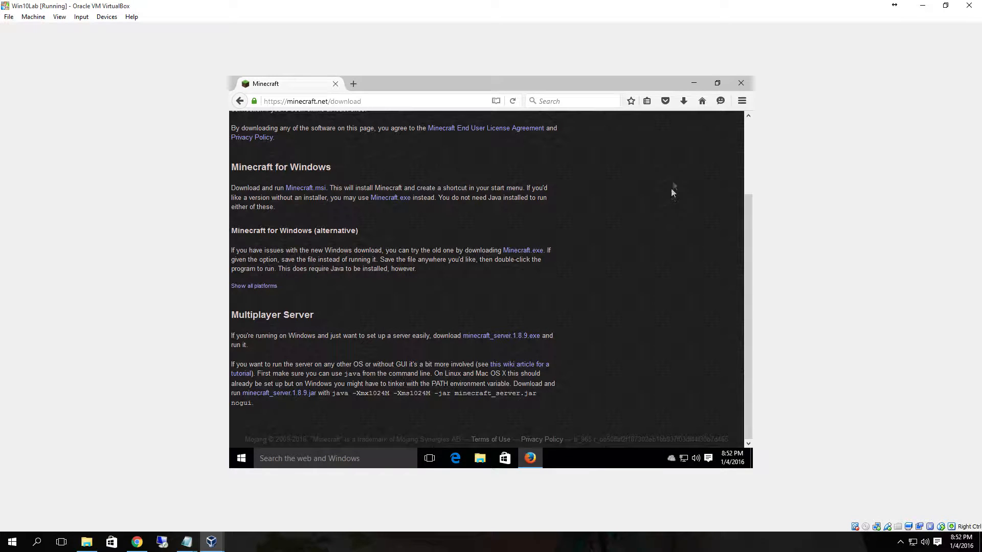
pyautogui.click(683, 101)
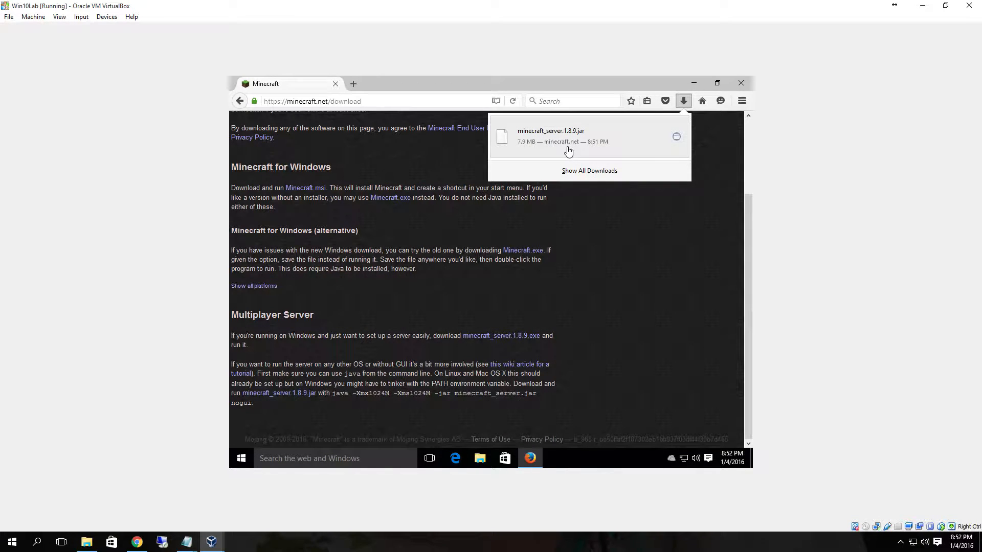
pyautogui.click(741, 83)
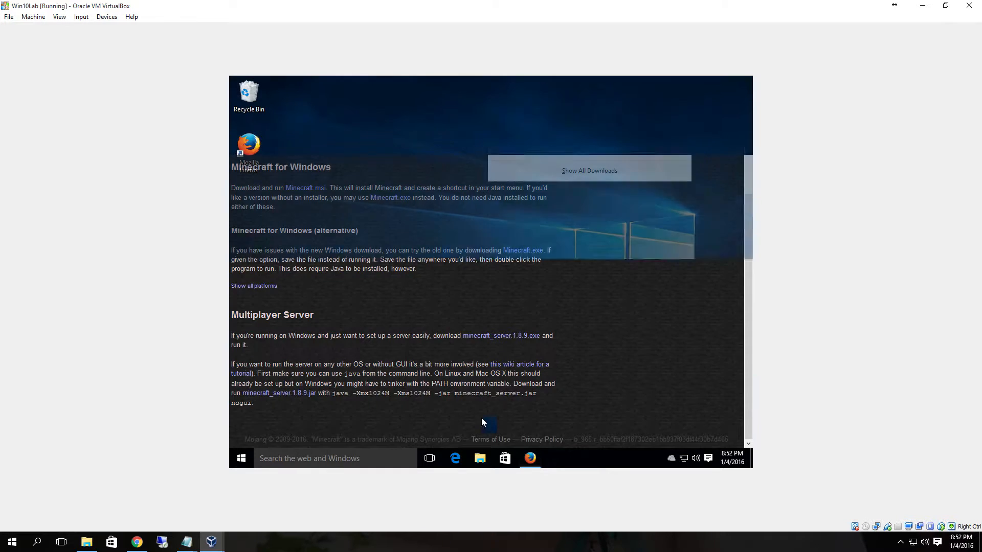
# Step: Delete the Firefox Setup Stub 43.0.3 and MinecraftInstaller files from the Downloads folder
pyautogui.click(478, 461)
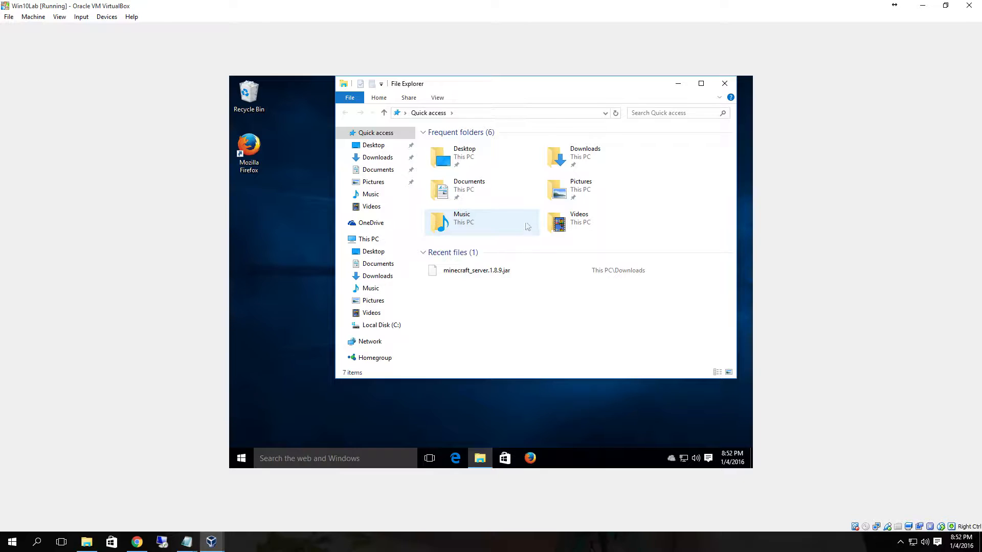
pyautogui.click(378, 159)
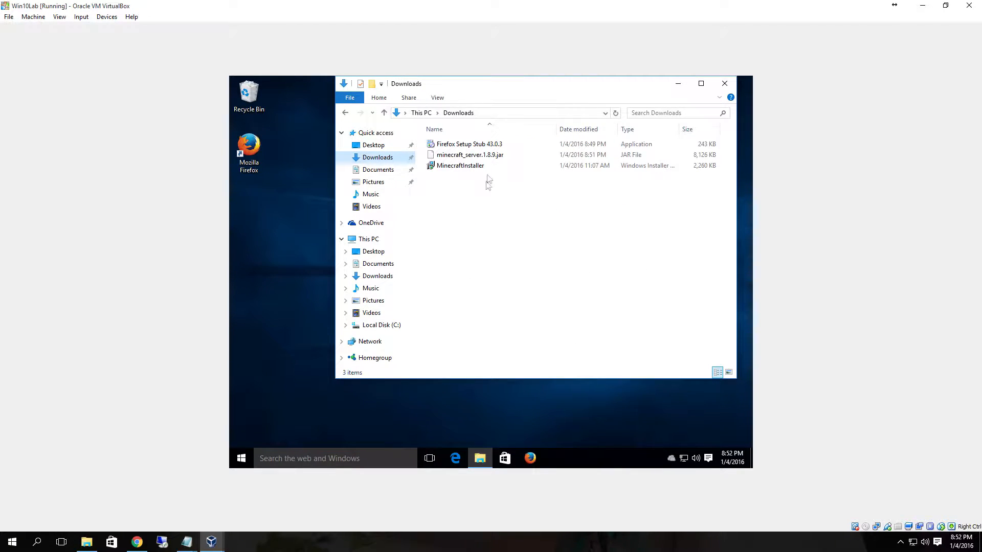
pyautogui.click(481, 147)
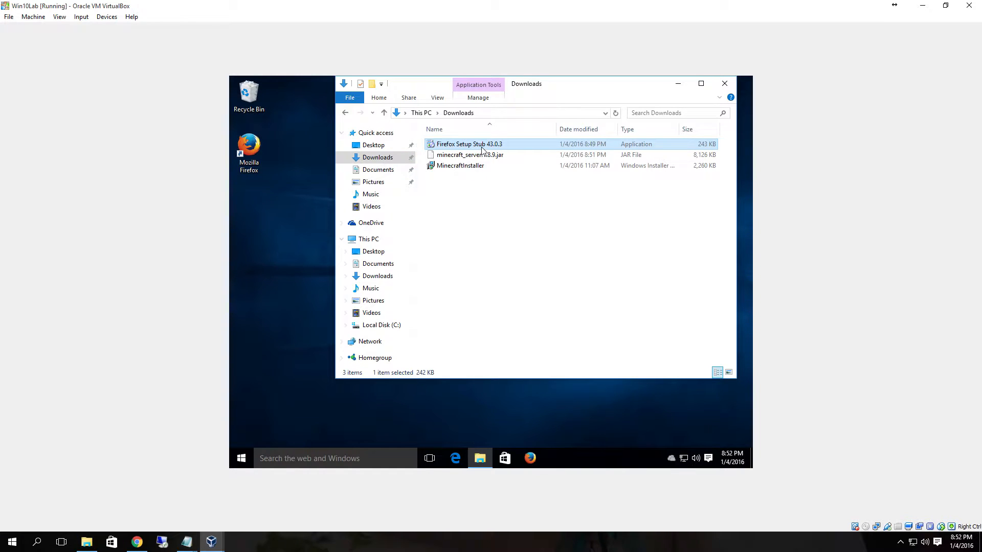
pyautogui.keyDown('ctrl'); pyautogui.click(485, 165); pyautogui.keyUp('ctrl')
pyautogui.press('Delete')
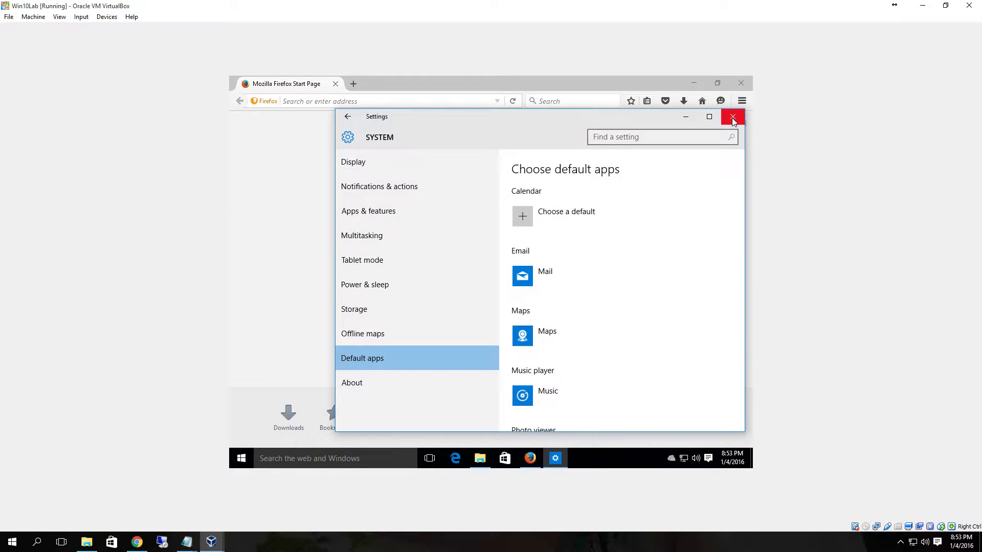
# Step: Close the default apps settings and search the web for "java download" in Firefox
pyautogui.click(732, 117)
pyautogui.click(436, 103)
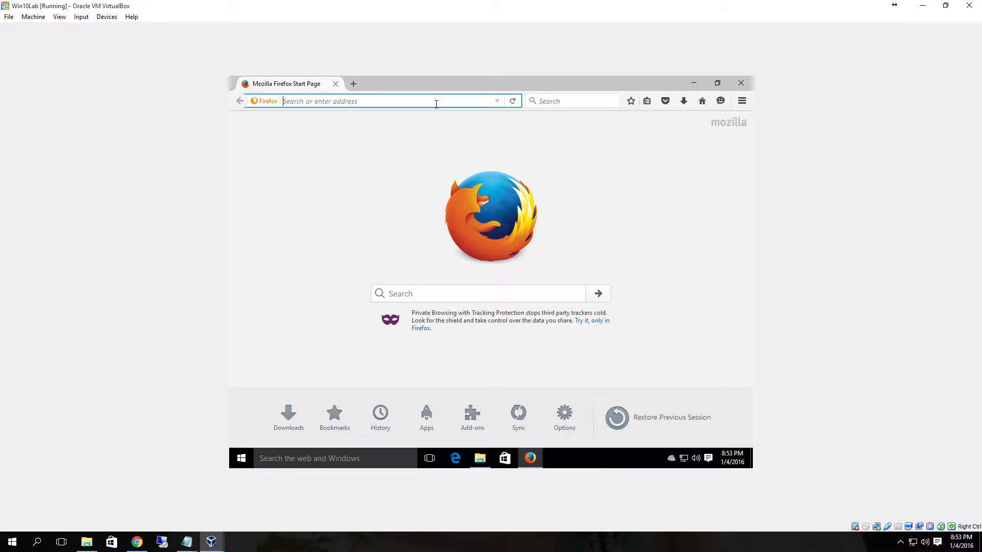
pyautogui.write('java')
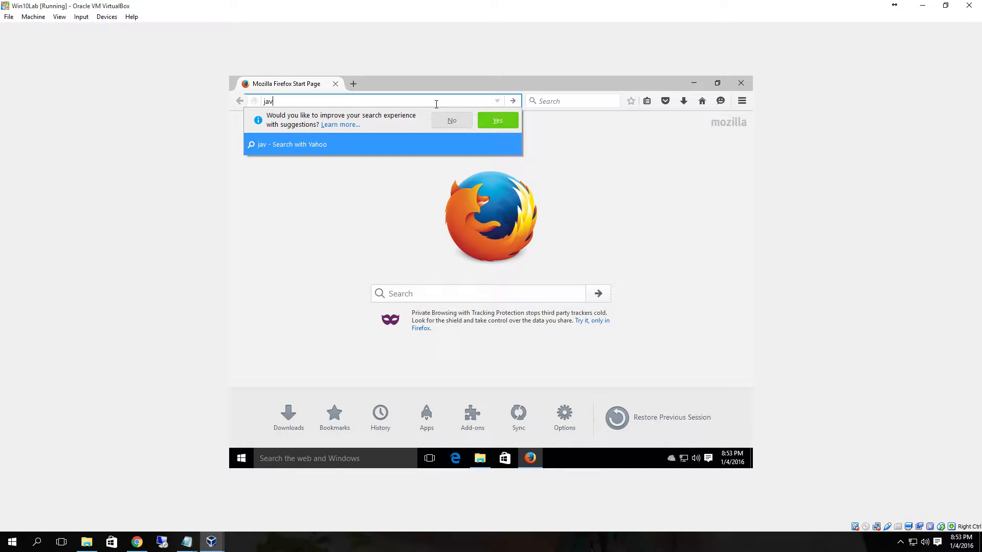
pyautogui.write(' download')
pyautogui.press('Return')
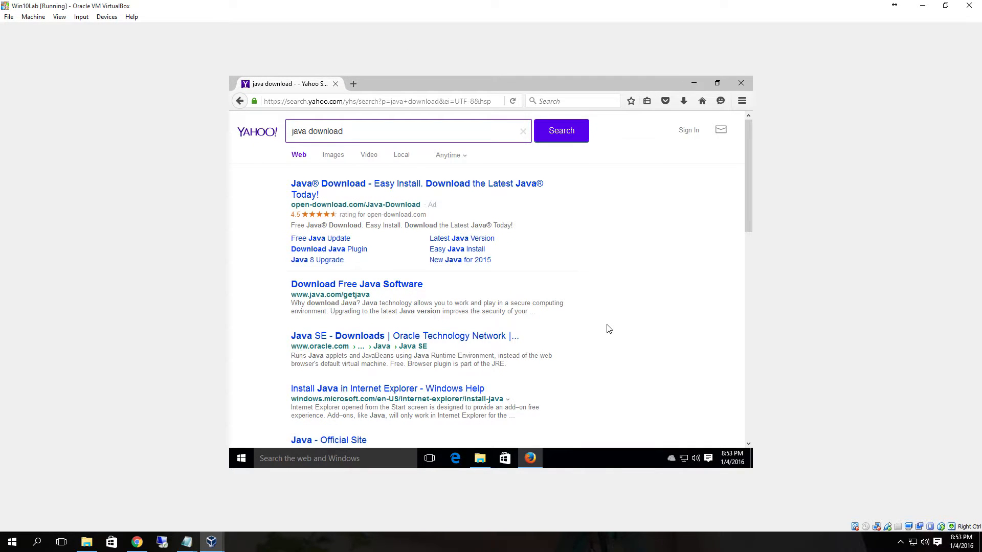
# Step: Open the official Java site from the search results and go to its page listing all Java downloads
pyautogui.scroll(-4, 609, 329)
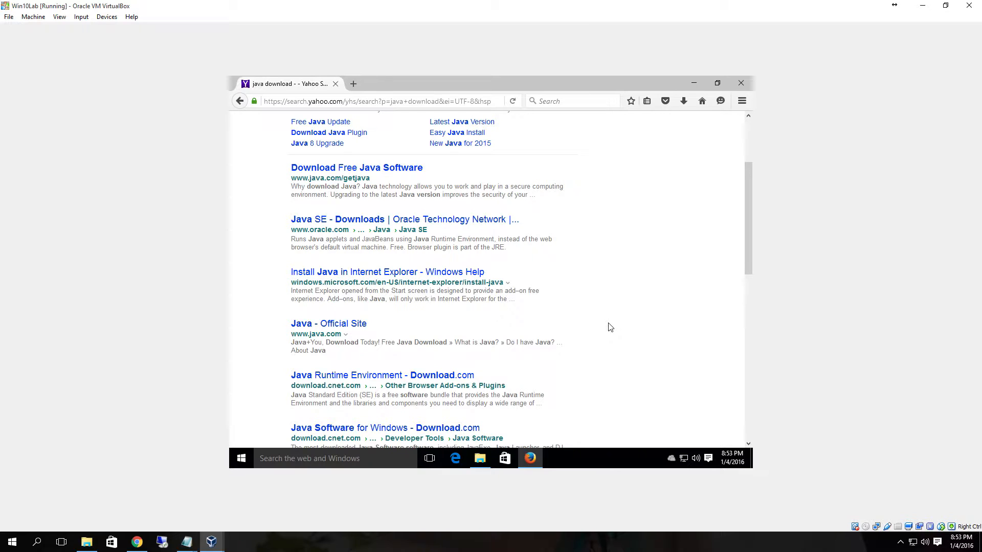
pyautogui.click(348, 325)
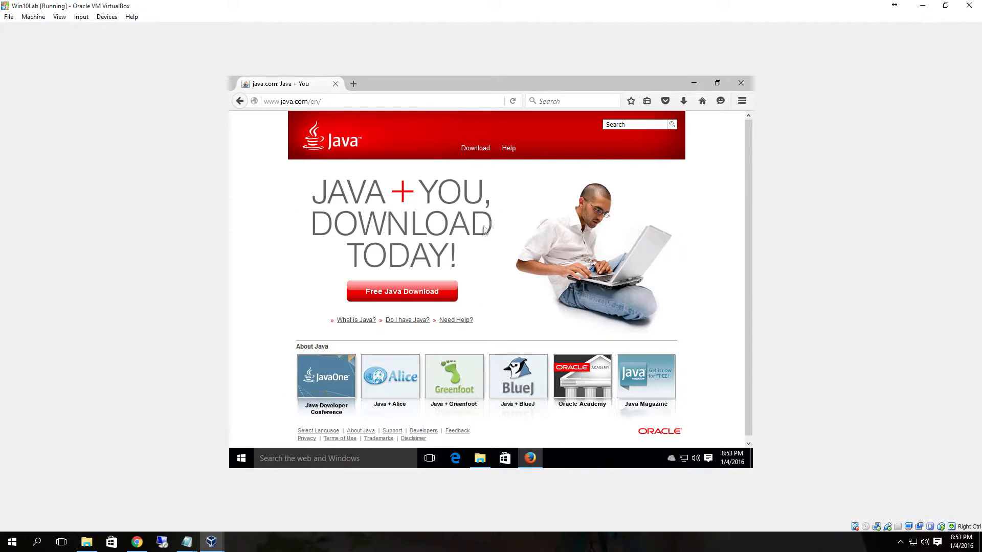
pyautogui.click(475, 149)
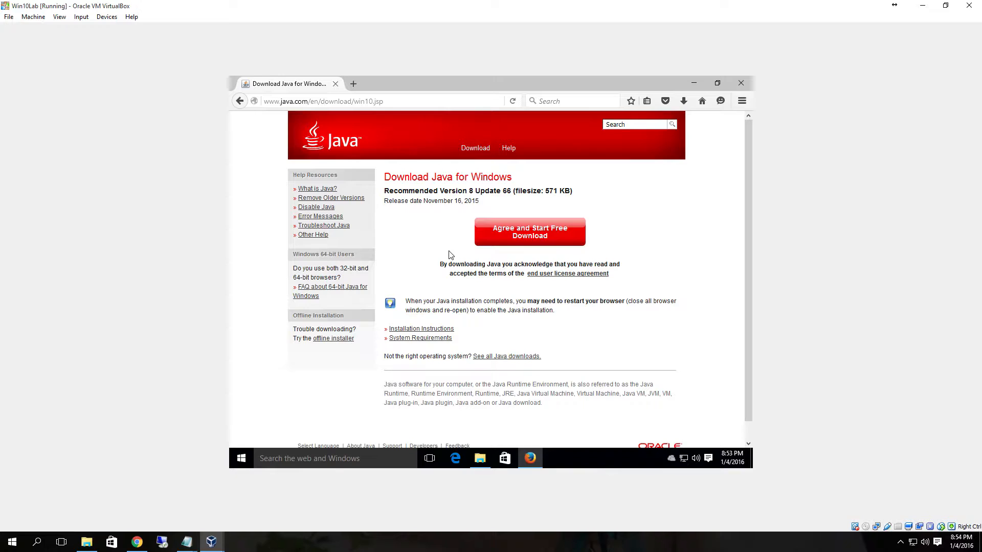
pyautogui.click(501, 358)
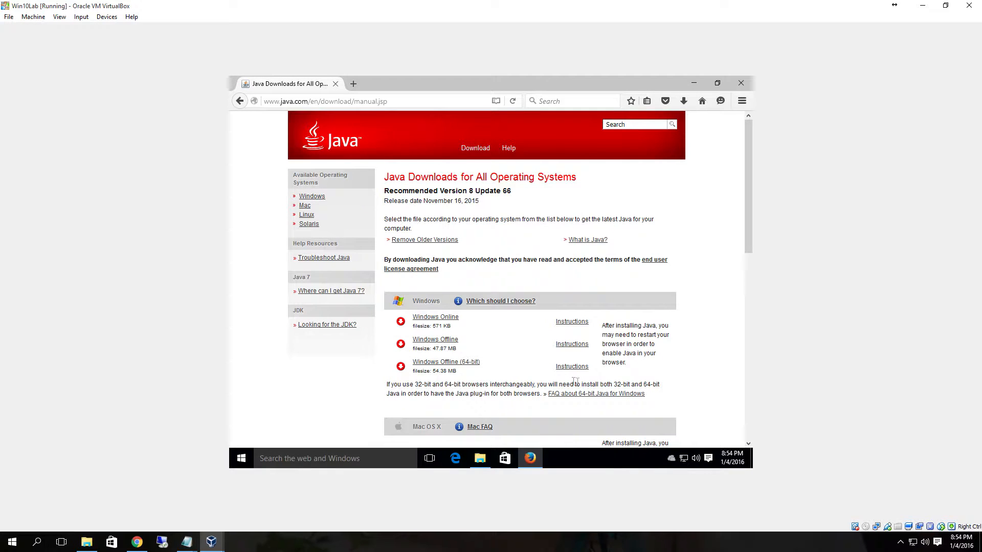
# Step: Save the 32-bit Windows Offline Java installer, jre-8u66-windows-i586, to the Downloads folder
pyautogui.scroll(-2, 507, 363)
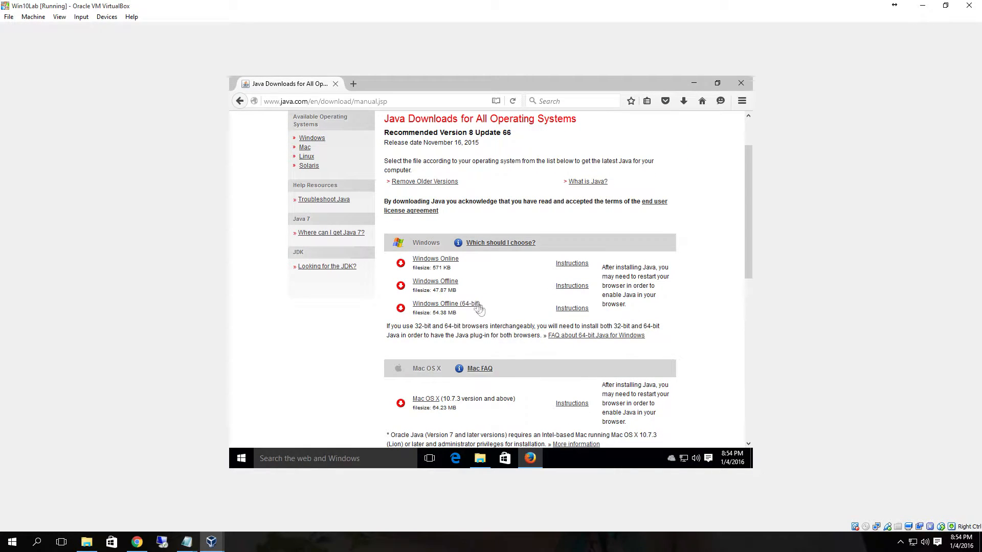
pyautogui.rightClick(439, 283)
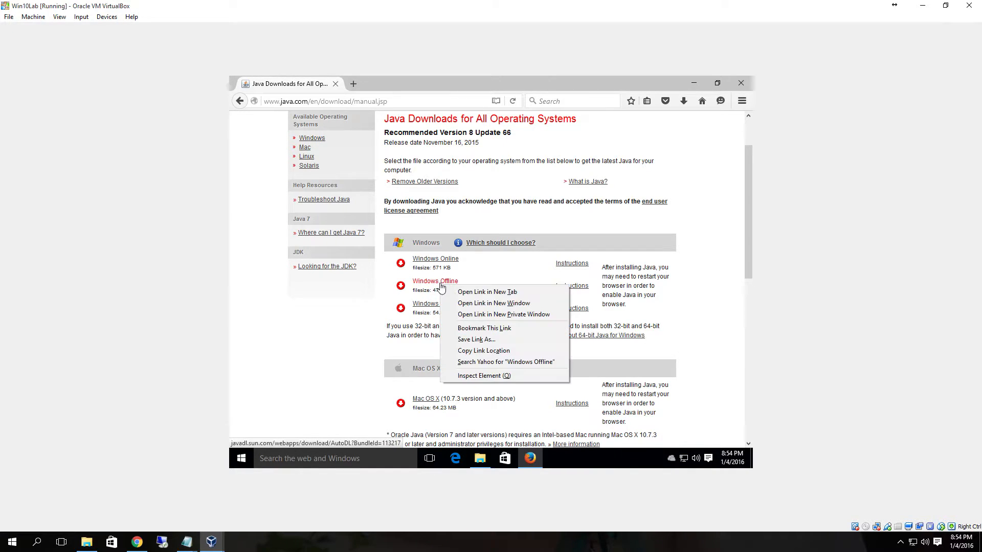
pyautogui.click(479, 347)
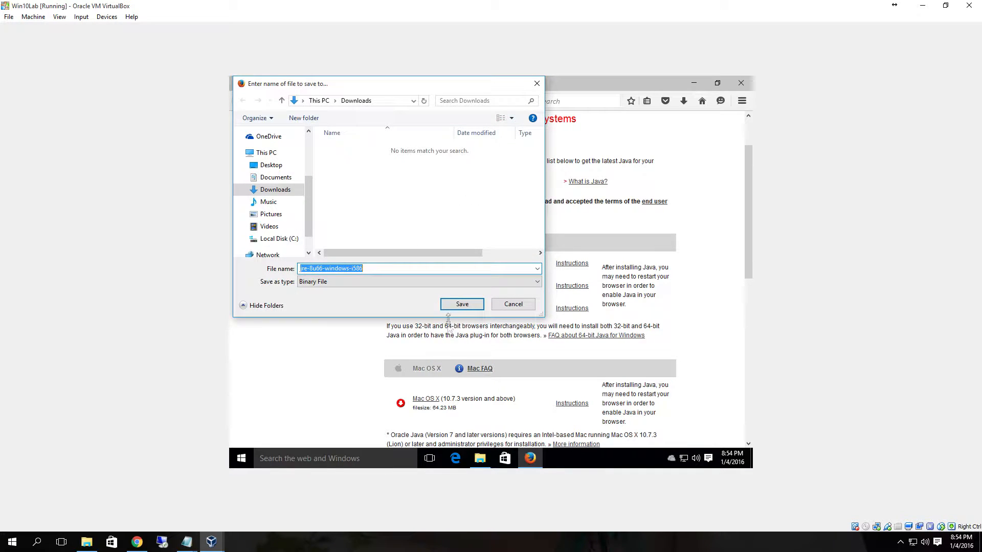
pyautogui.click(460, 303)
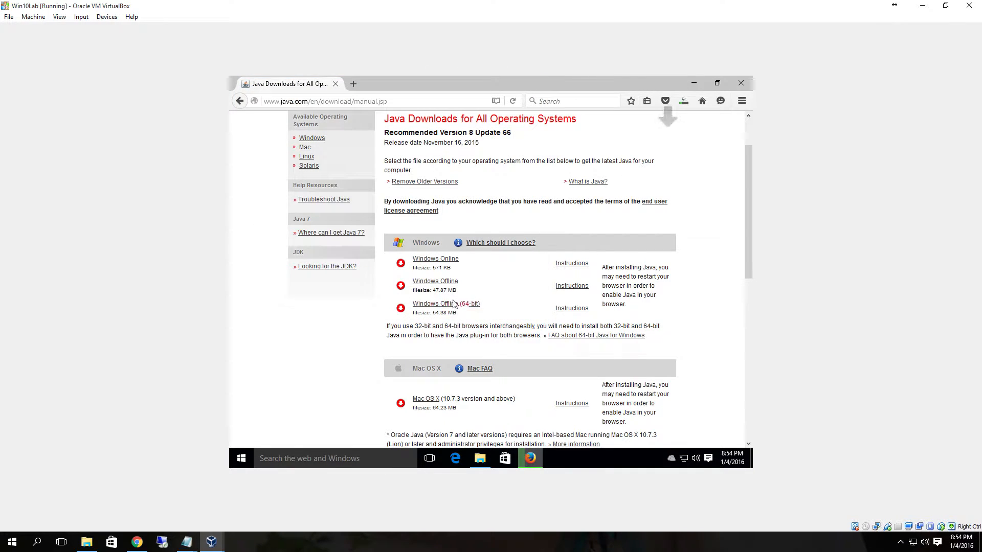
# Step: Save the Windows Offline (64-bit) Java installer to the Downloads folder and close the browser
pyautogui.rightClick(450, 306)
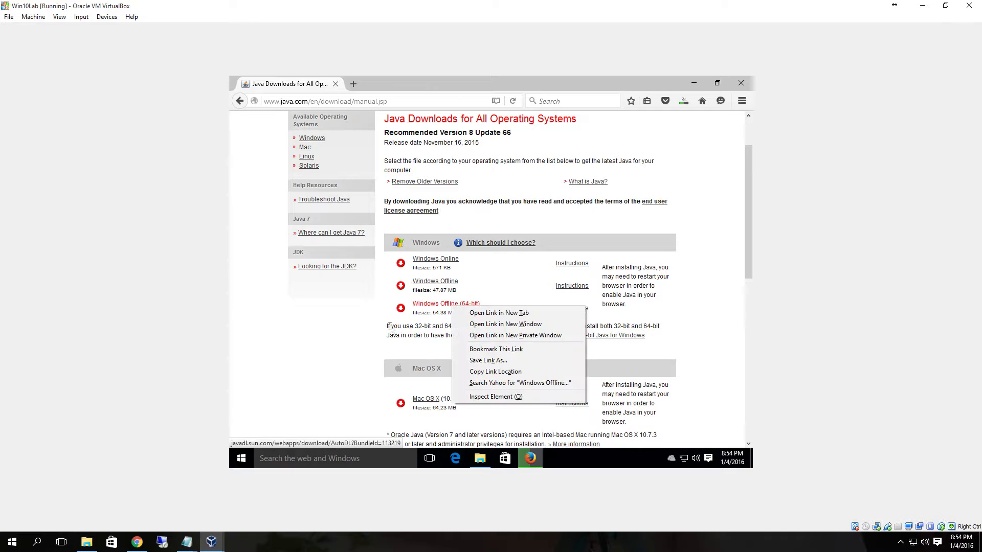
pyautogui.click(490, 364)
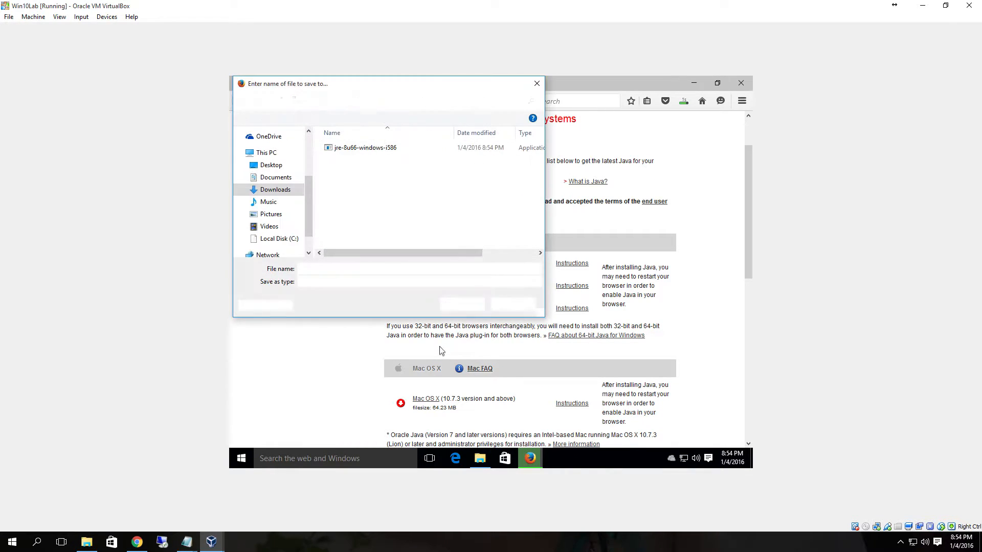
pyautogui.click(466, 305)
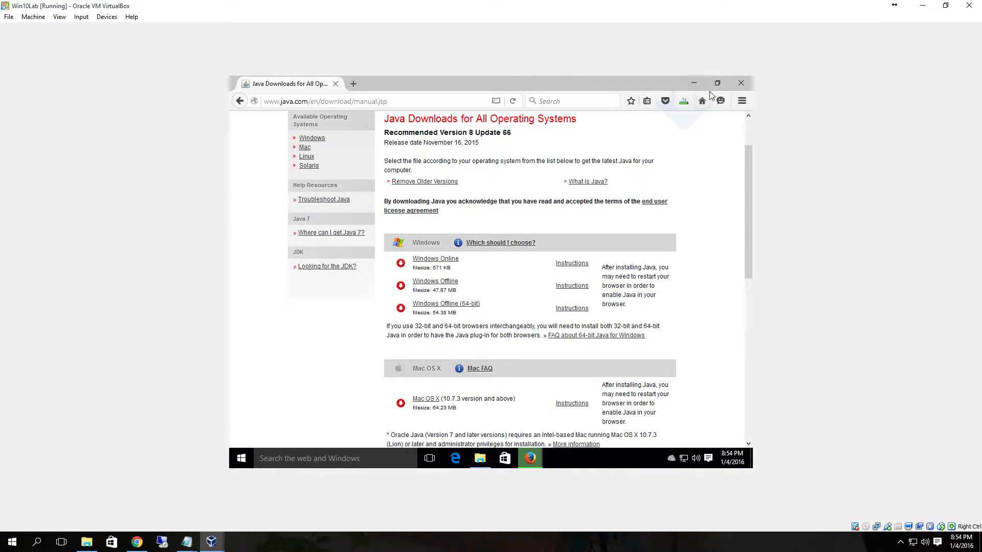
pyautogui.click(741, 83)
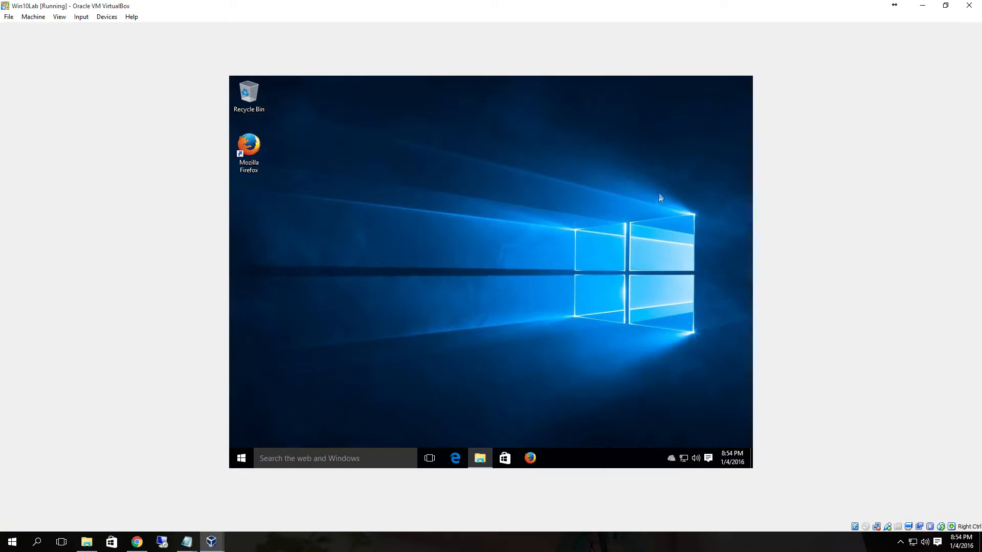
# Step: Install 32-bit Java from jre-8u66-windows-i586 in the Downloads folder, choosing Firefox to open the verification page
pyautogui.click(480, 462)
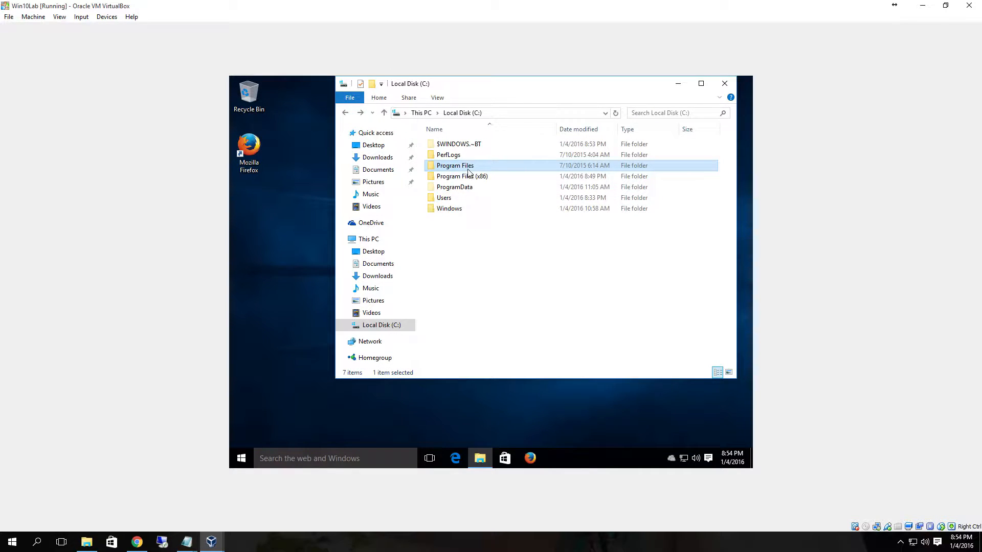
pyautogui.click(403, 159)
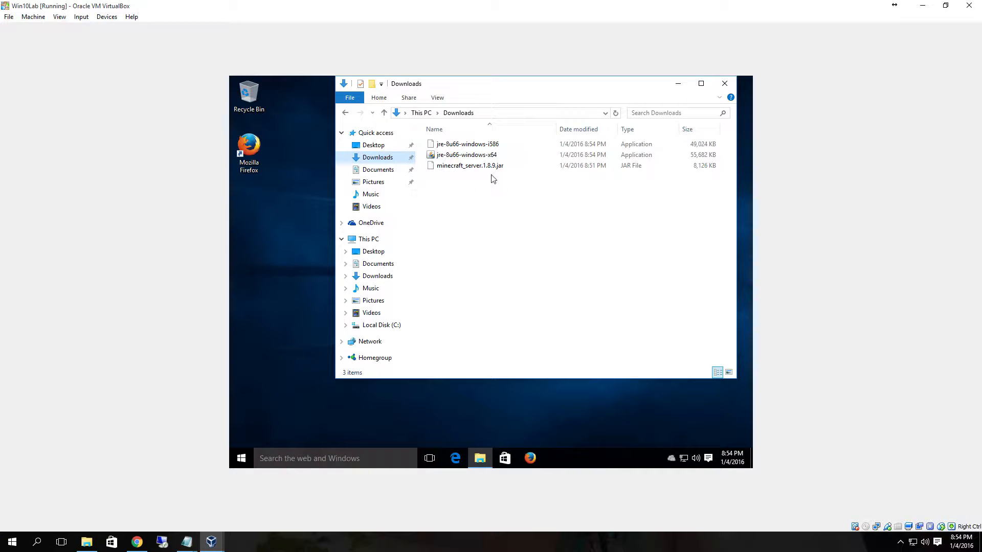
pyautogui.doubleClick(466, 147)
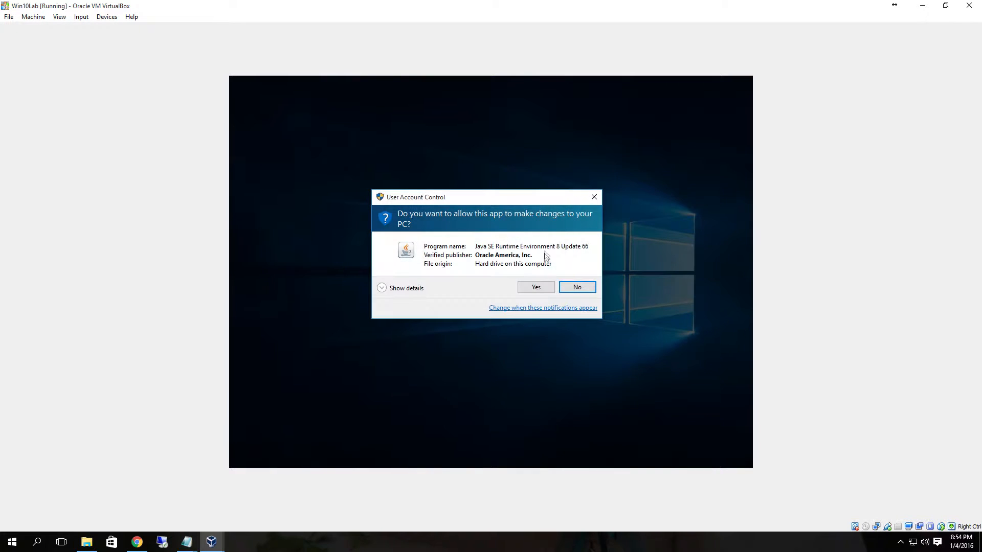
pyautogui.click(535, 288)
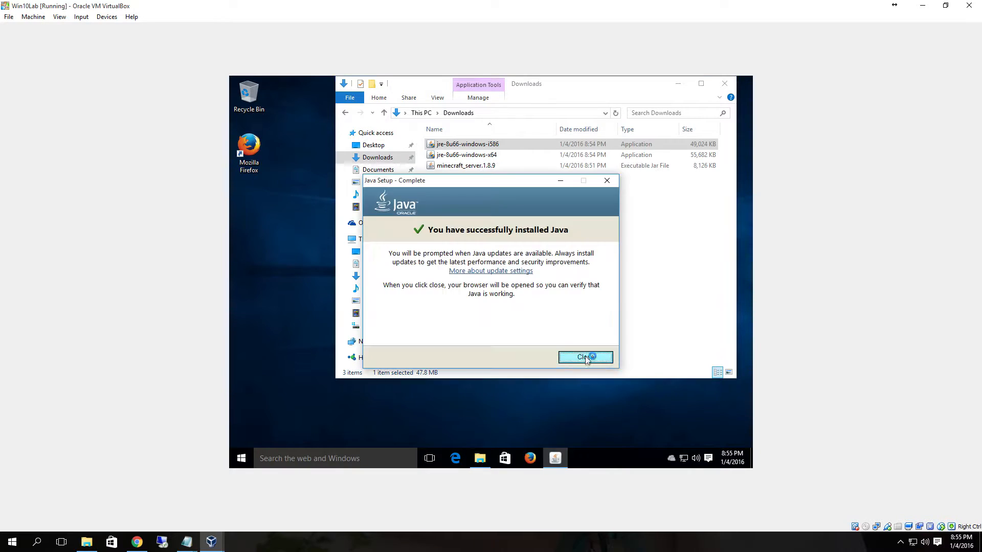
pyautogui.click(587, 355)
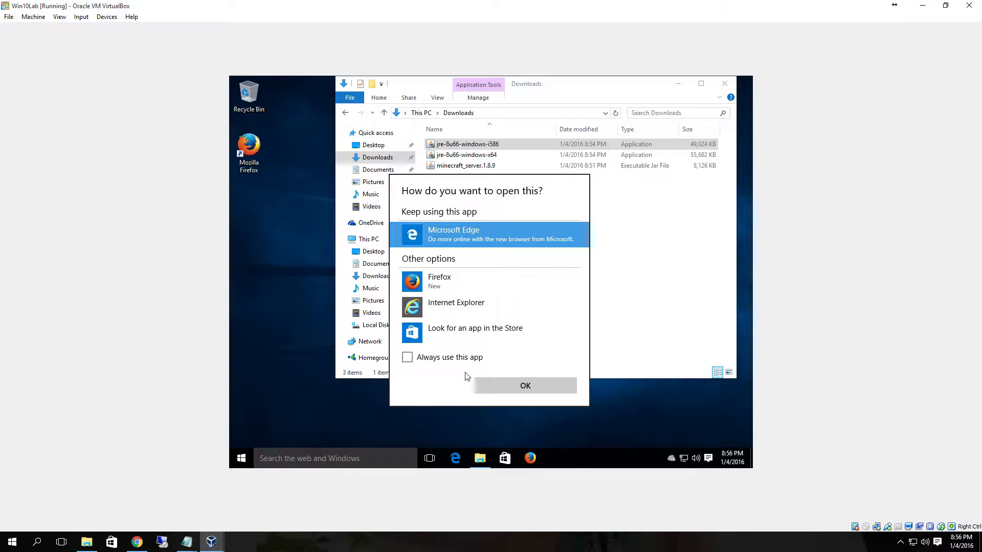
pyautogui.click(445, 289)
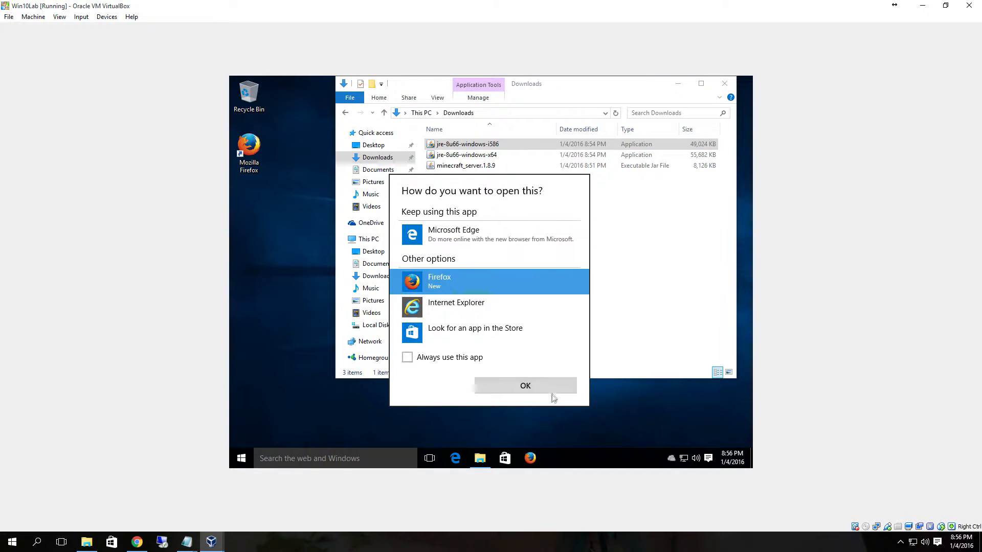
pyautogui.click(526, 388)
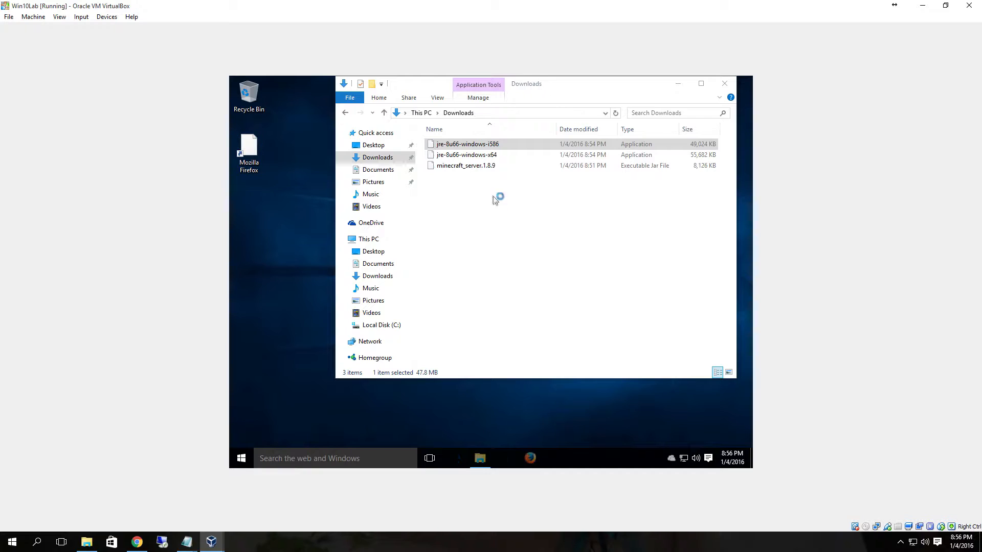
# Step: Run jre-8u66-windows-x64 with permission to make changes and install 64-bit Java in the default folder
pyautogui.click(469, 156)
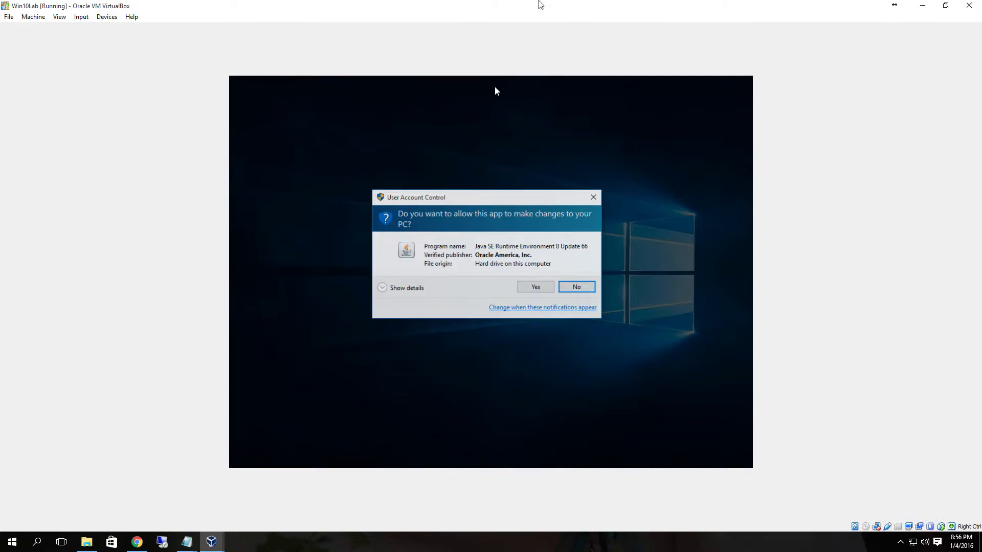
pyautogui.click(537, 289)
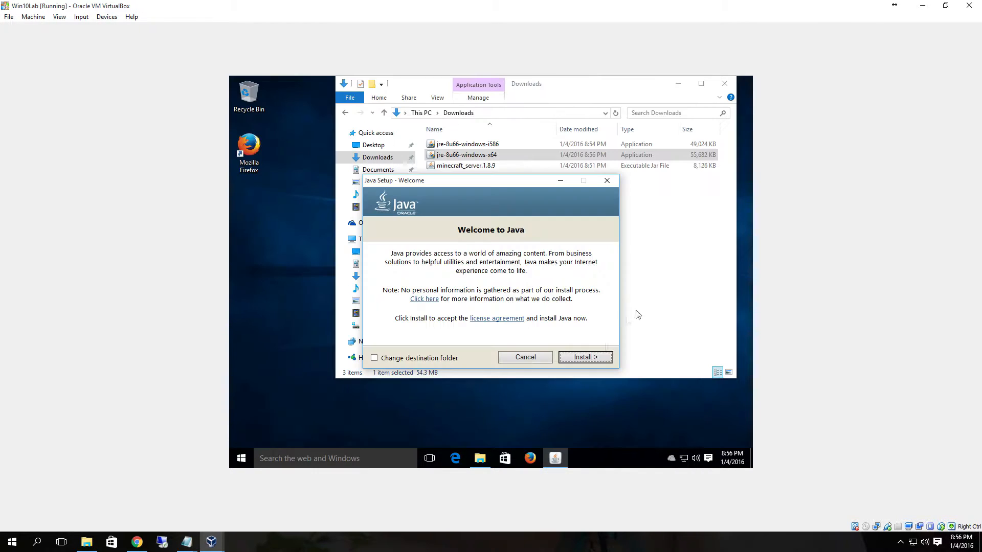
pyautogui.click(595, 358)
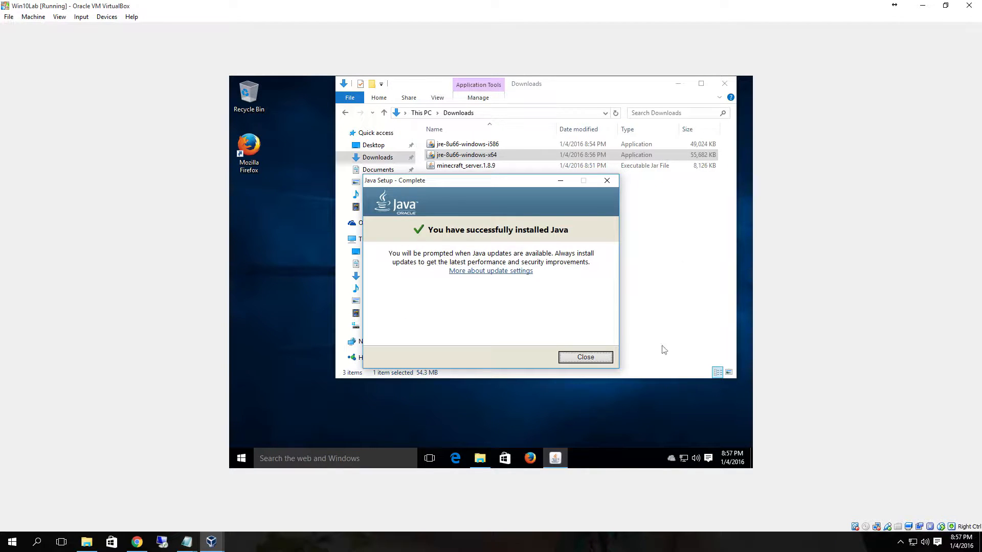
# Step: Close the finished Java setup and delete both Java installers, jre-8u66-windows-i586 and jre-8u66-windows-x64, from Downloads
pyautogui.click(596, 358)
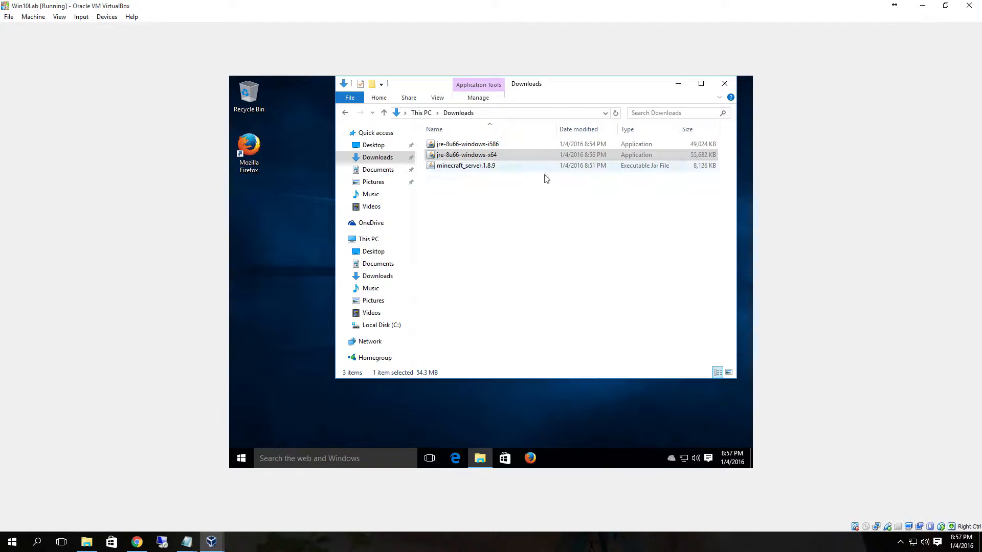
pyautogui.keyDown('ctrl'); pyautogui.click(468, 146); pyautogui.keyUp('ctrl')
pyautogui.rightClick(468, 149)
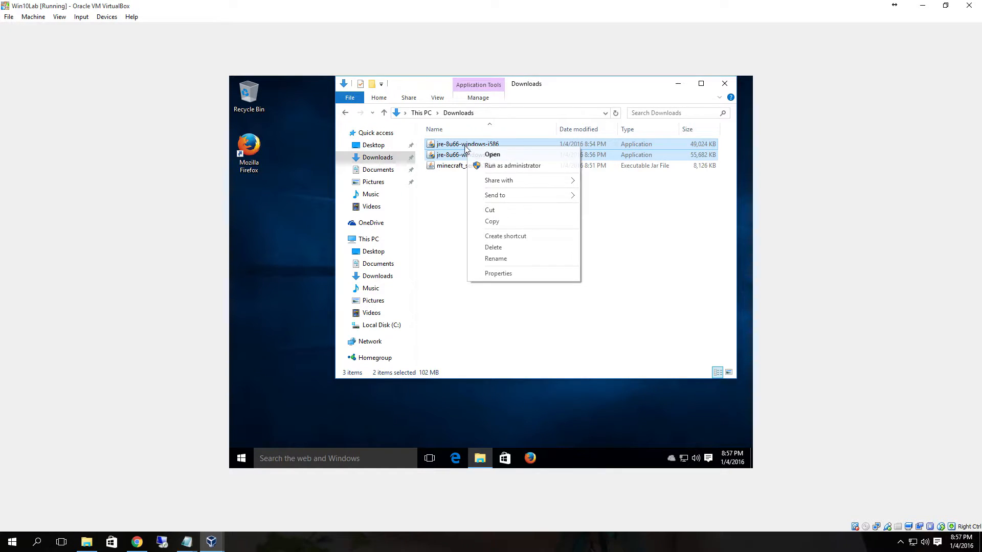
pyautogui.click(504, 248)
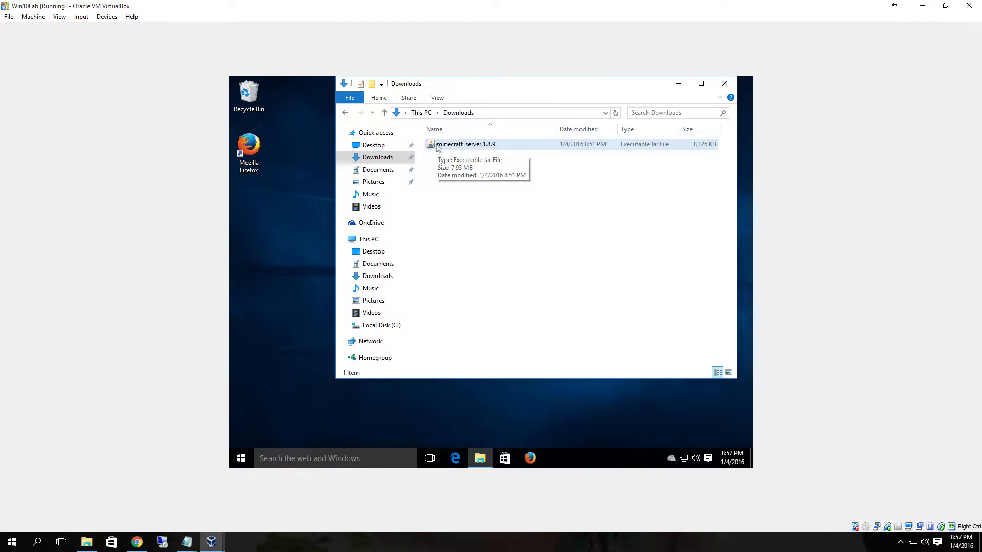
# Step: Run minecraft_server.1.8.9 from Downloads to generate its initial files and refresh the folder
pyautogui.click(452, 148)
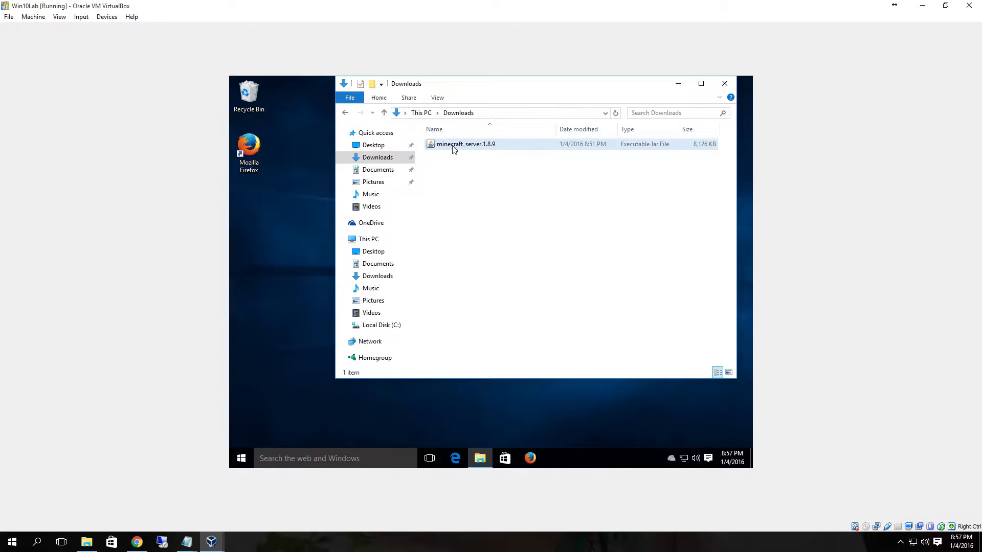
pyautogui.doubleClick(453, 148)
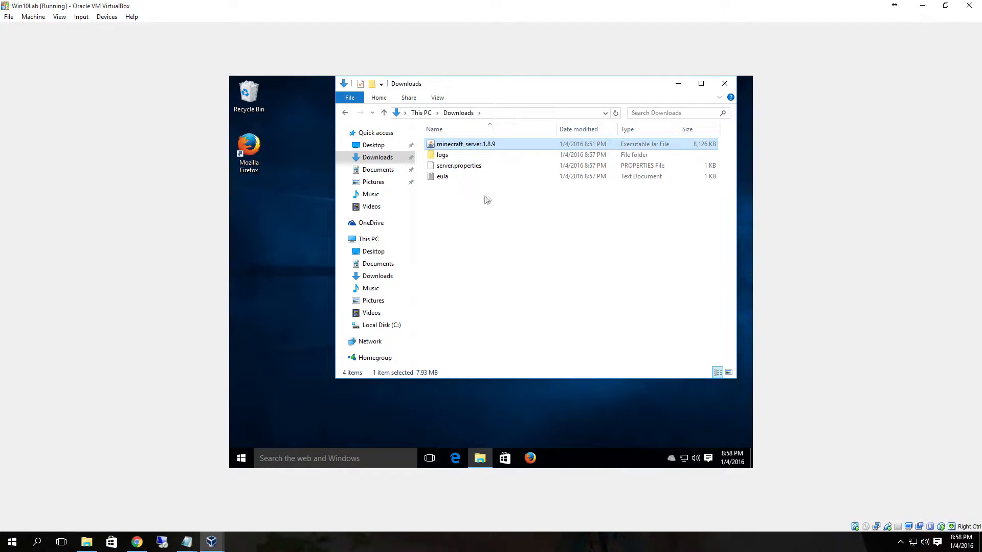
pyautogui.press('F5')
# Step: Accept the Minecraft license by setting eula=true in the eula text file and save it
pyautogui.doubleClick(432, 155)
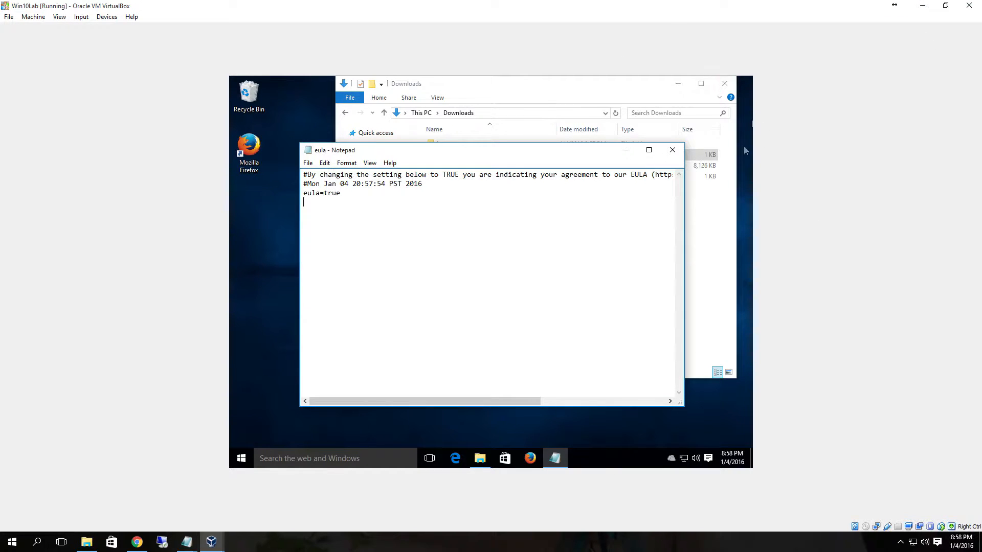
pyautogui.click(672, 150)
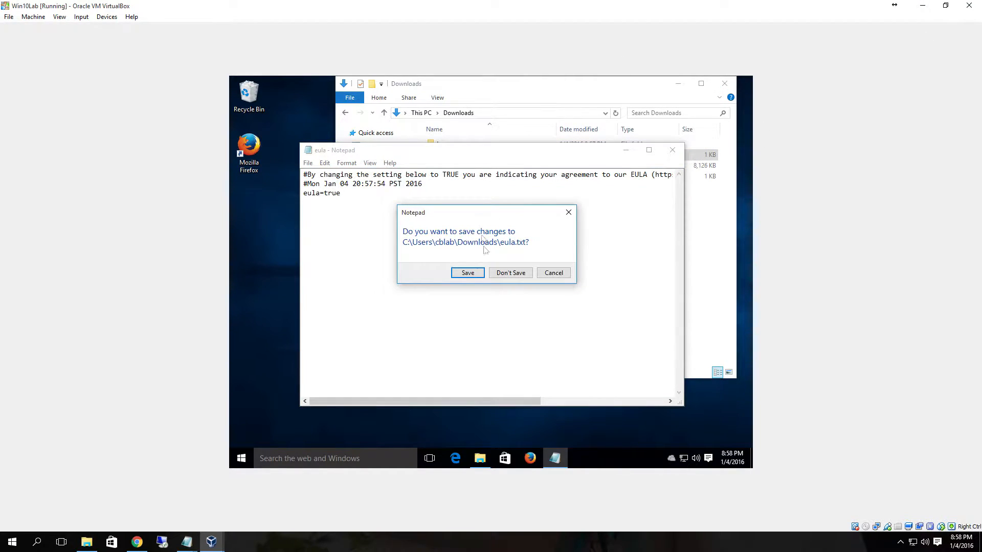
pyautogui.click(471, 274)
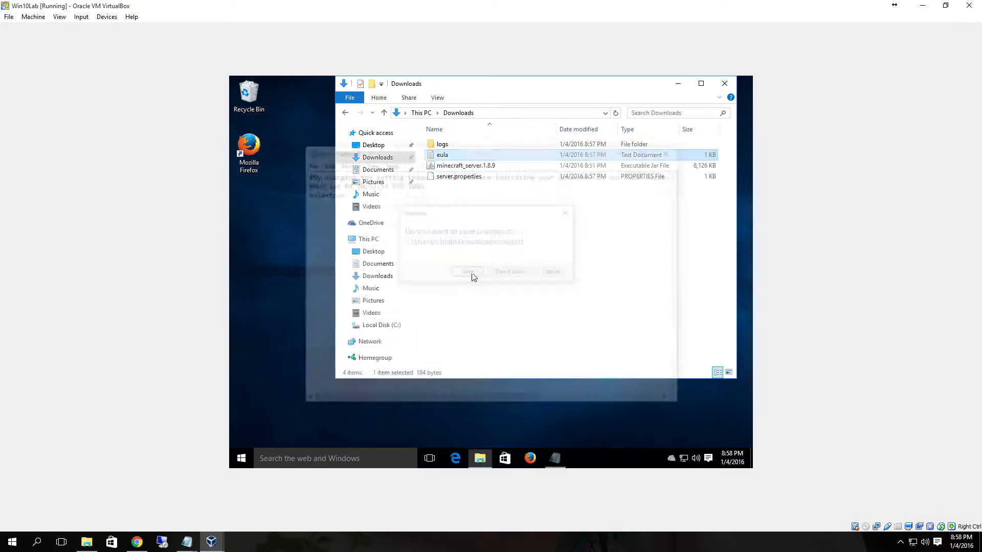
# Step: Run minecraft_server.1.8.9 again and allow Java through Windows Firewall on both private and public networks
pyautogui.doubleClick(469, 166)
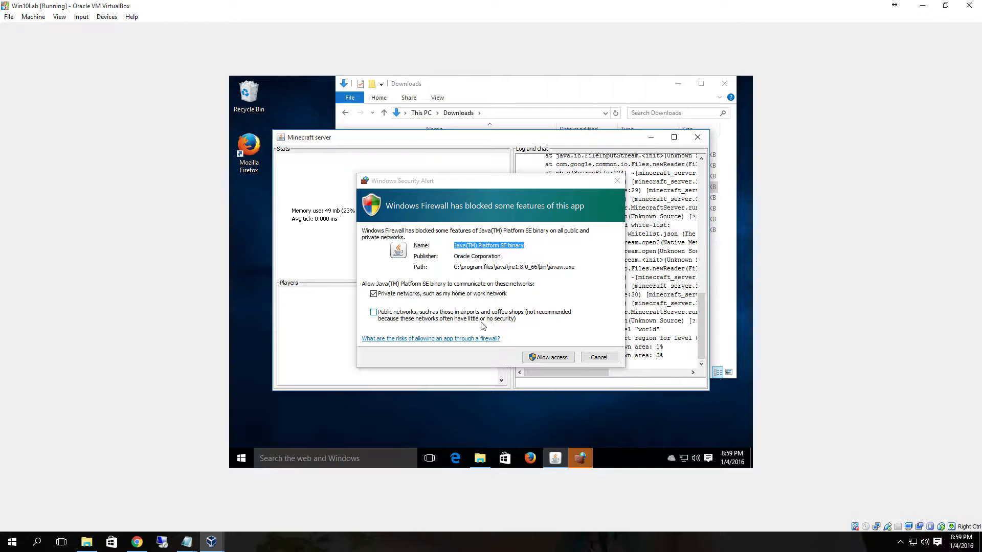
pyautogui.click(374, 312)
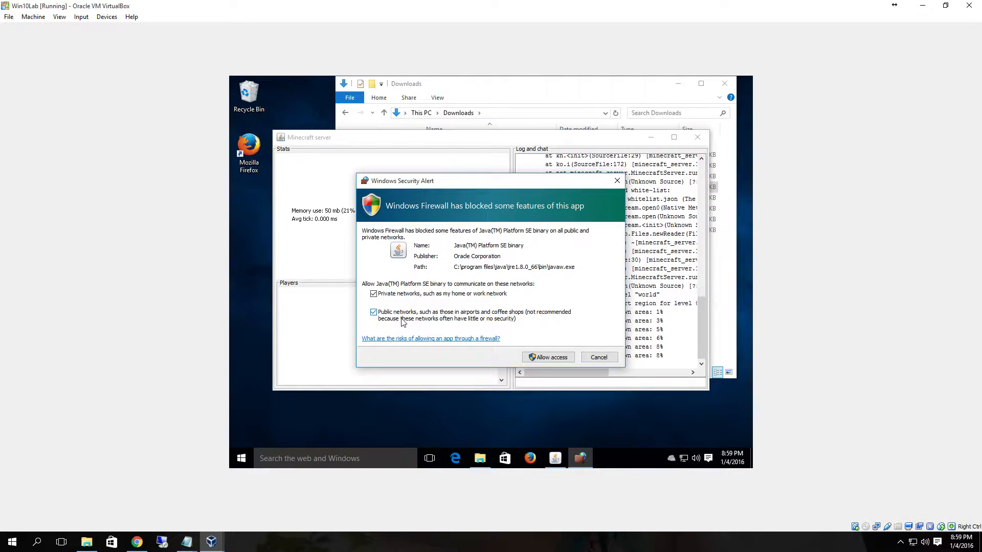
pyautogui.click(543, 360)
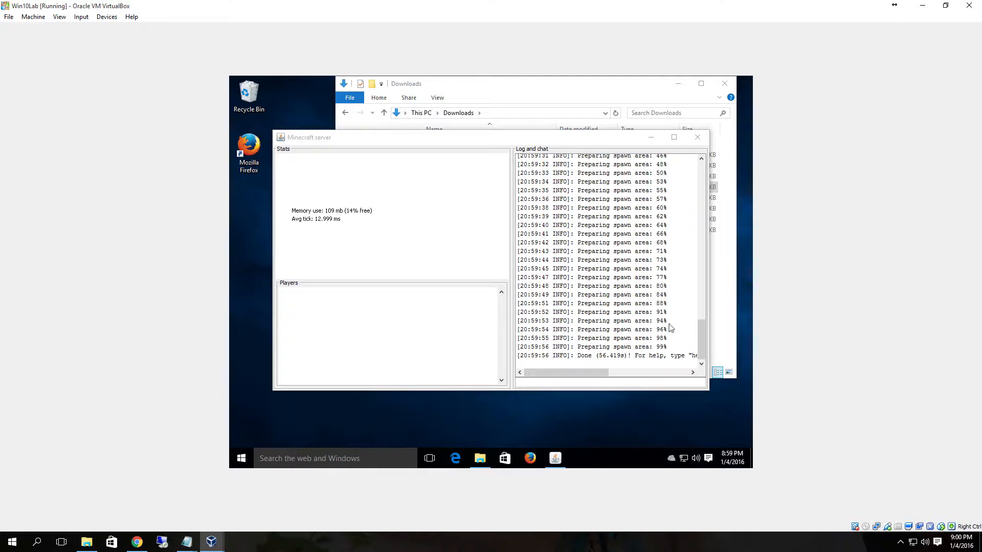
# Step: Check the startup log and shut down the Minecraft server
pyautogui.moveTo(701, 336); pyautogui.dragTo(703, 153)
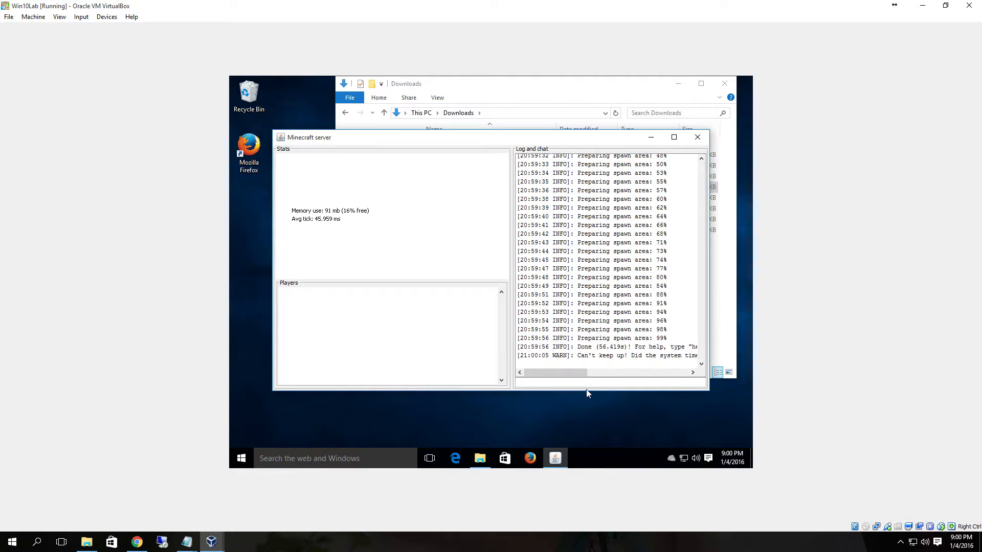
pyautogui.click(697, 138)
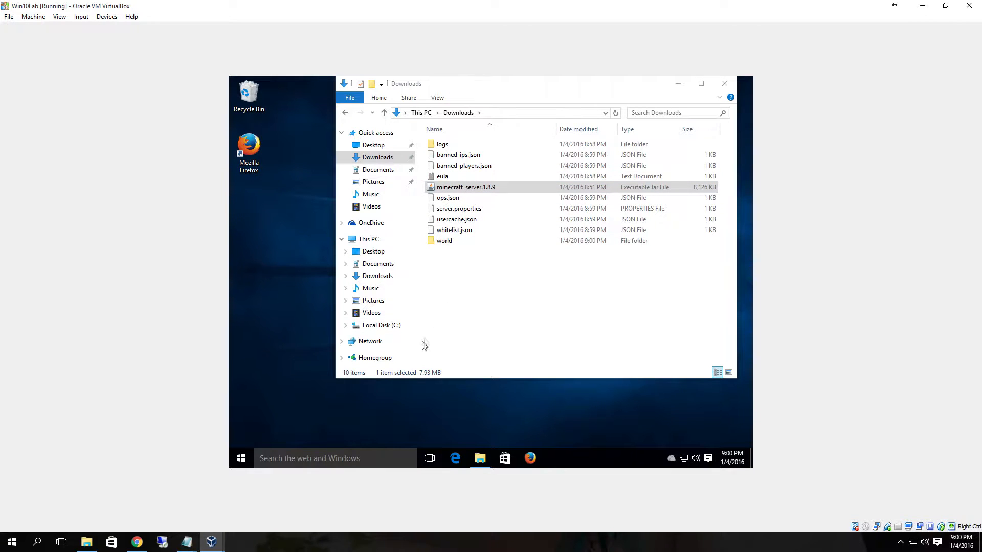
# Step: Create a new folder named Minecraft Server in the Downloads folder
pyautogui.click(518, 293)
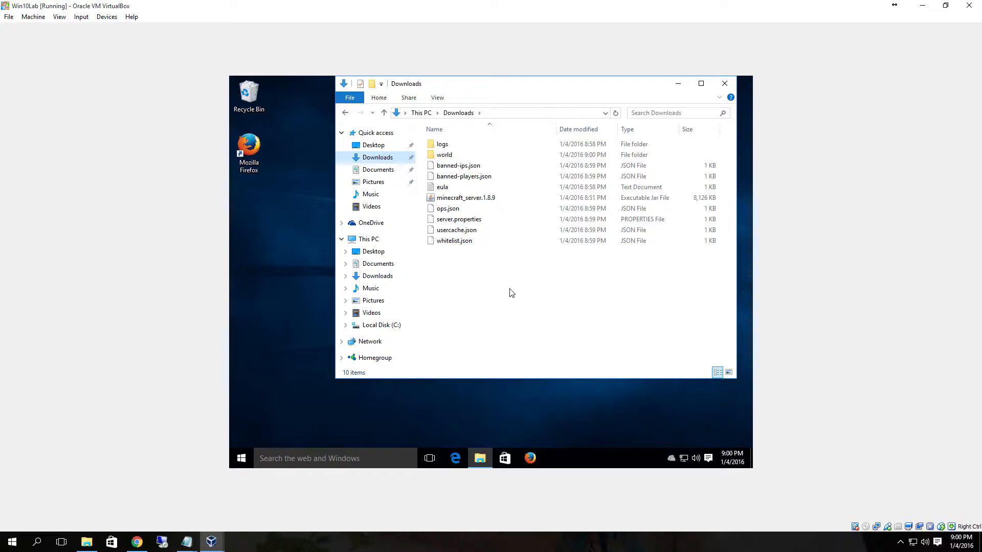
pyautogui.rightClick(473, 312)
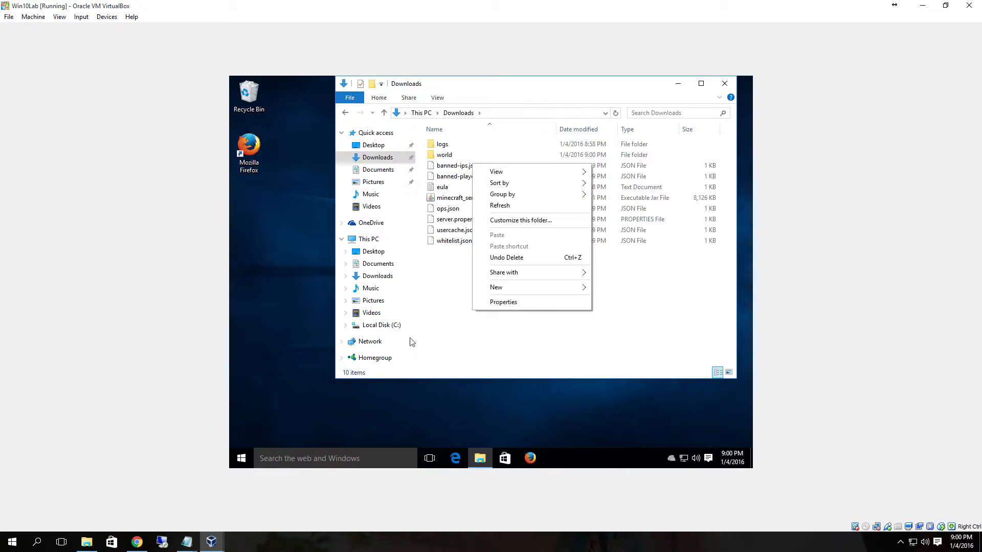
pyautogui.moveTo(531, 290)
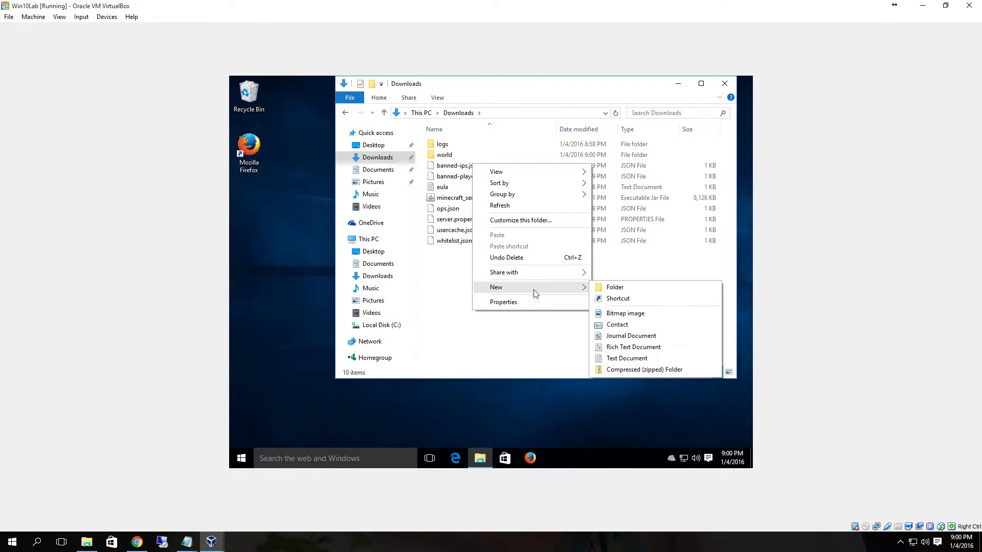
pyautogui.click(610, 286)
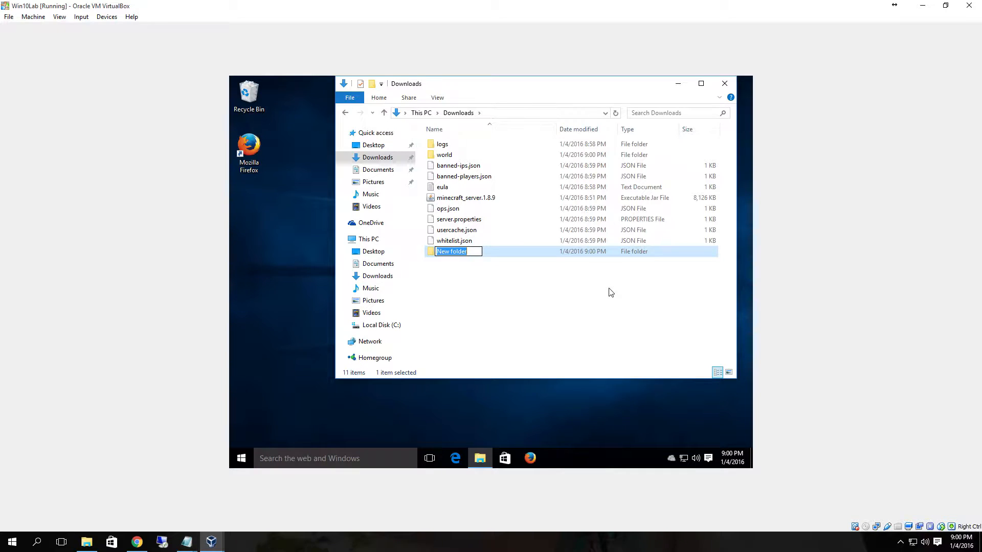
pyautogui.write('Minecraft Server')
pyautogui.press('Return')
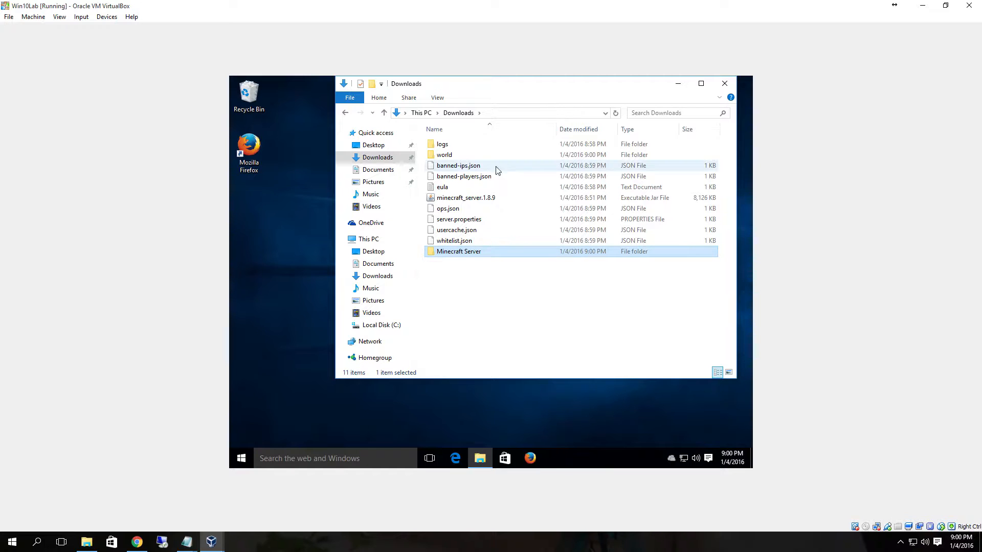
# Step: Move all server files and folders, from logs through whitelist.json, out of Downloads into the Minecraft Server folder
pyautogui.click(469, 242)
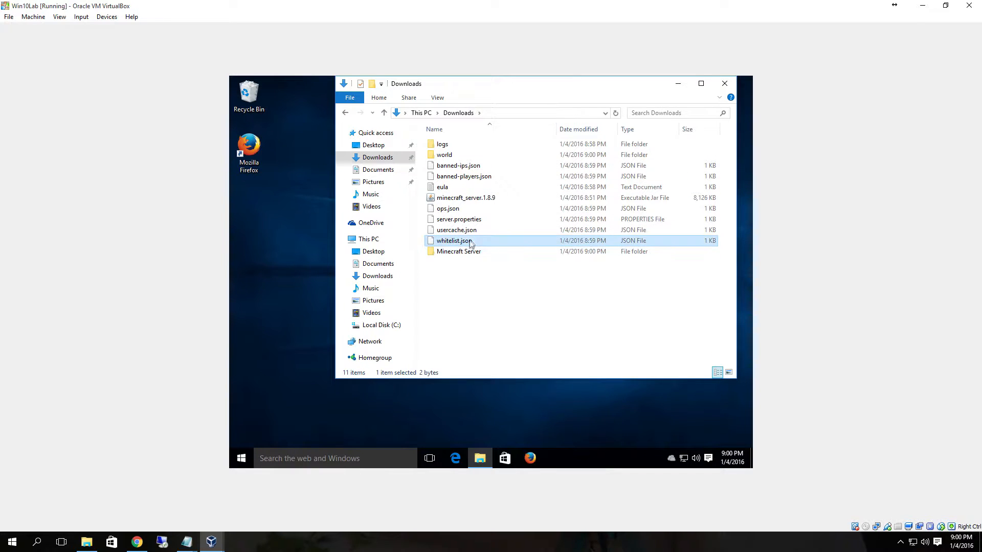
pyautogui.keyDown('shift'); pyautogui.click(442, 143); pyautogui.keyUp('shift')
pyautogui.rightClick(450, 180)
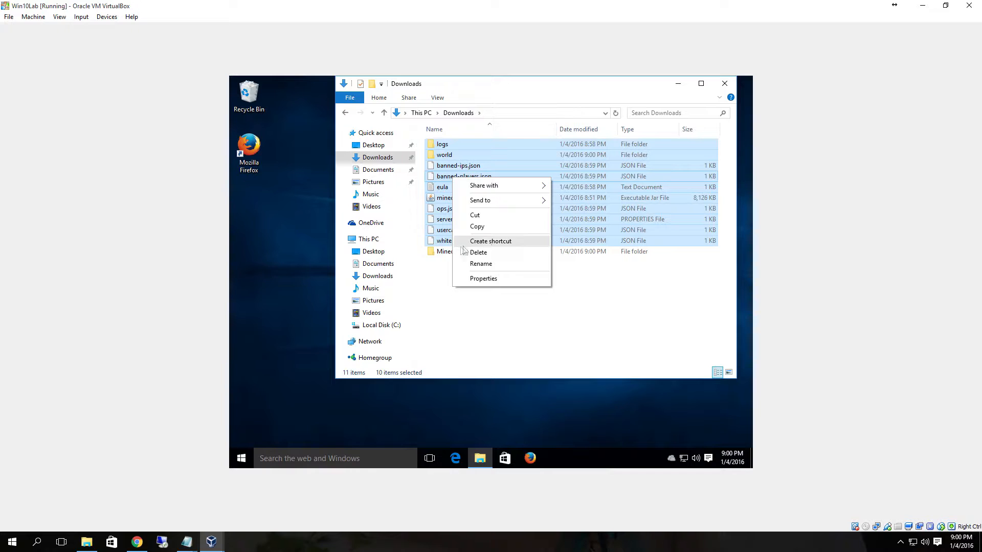
pyautogui.click(491, 216)
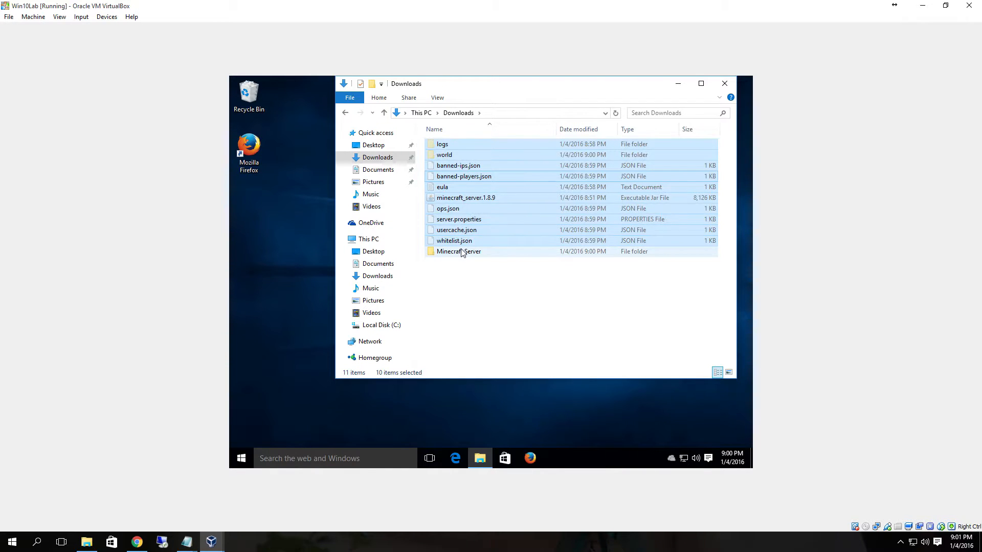
pyautogui.doubleClick(463, 252)
pyautogui.rightClick(511, 253)
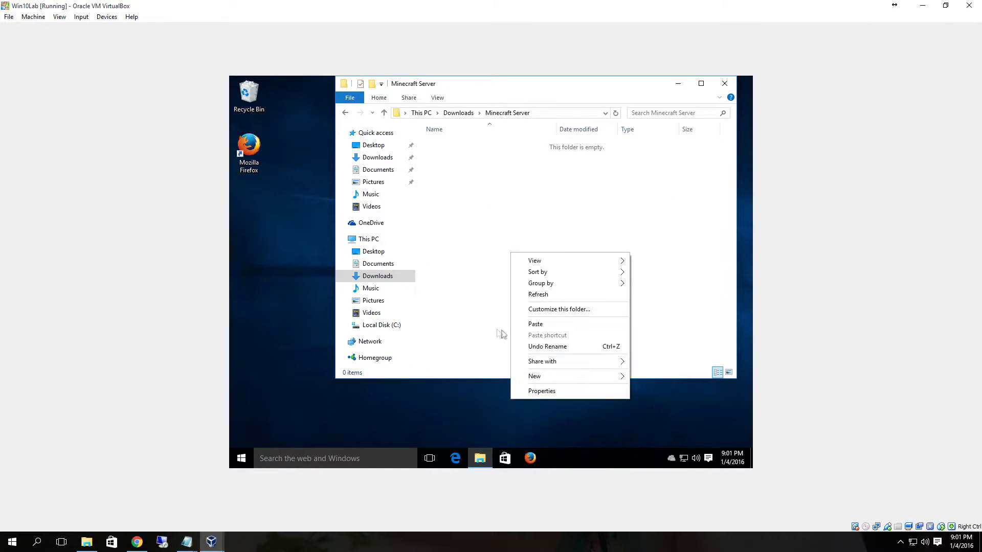
pyautogui.click(536, 325)
pyautogui.click(495, 294)
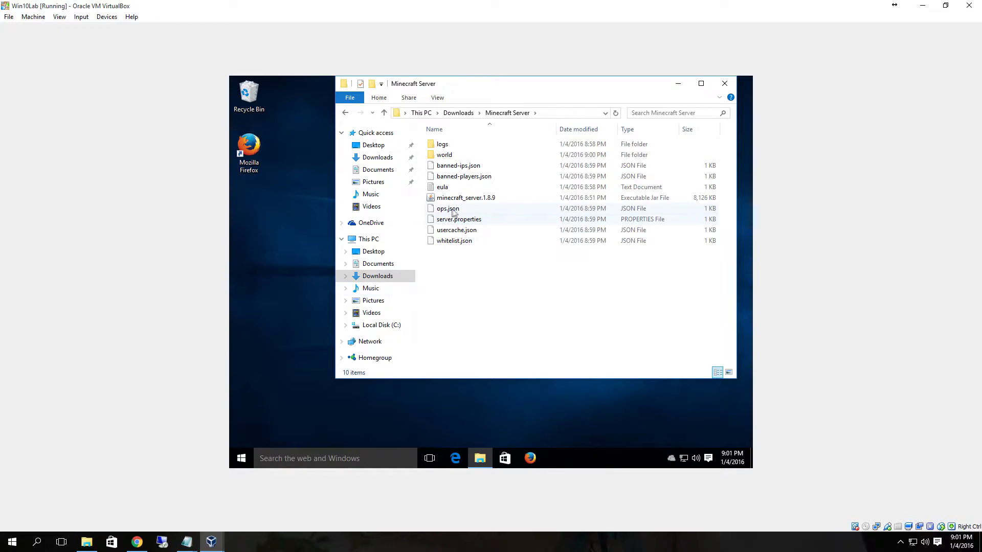
# Step: Move the Minecraft Server folder from Downloads to the root of Local Disk (C:)
pyautogui.click(346, 112)
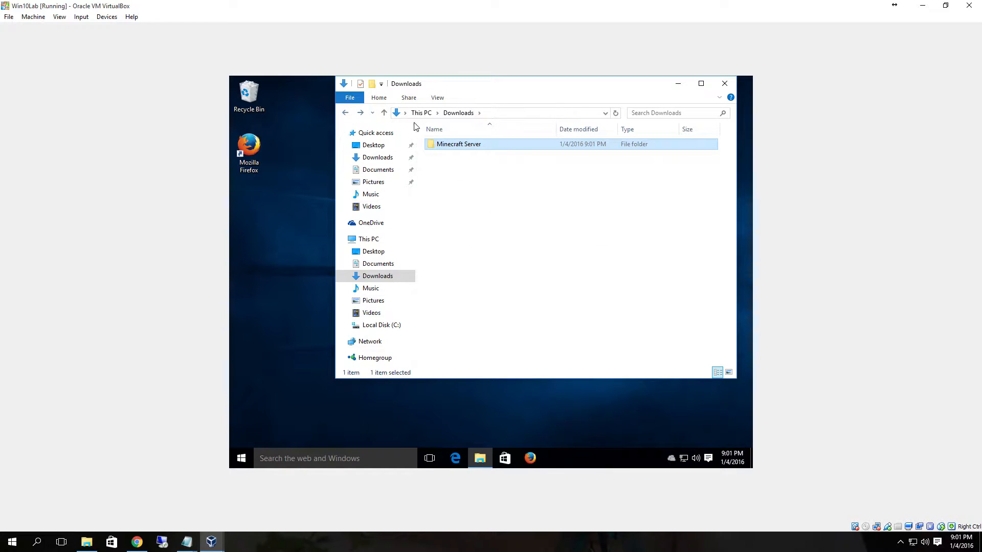
pyautogui.rightClick(438, 148)
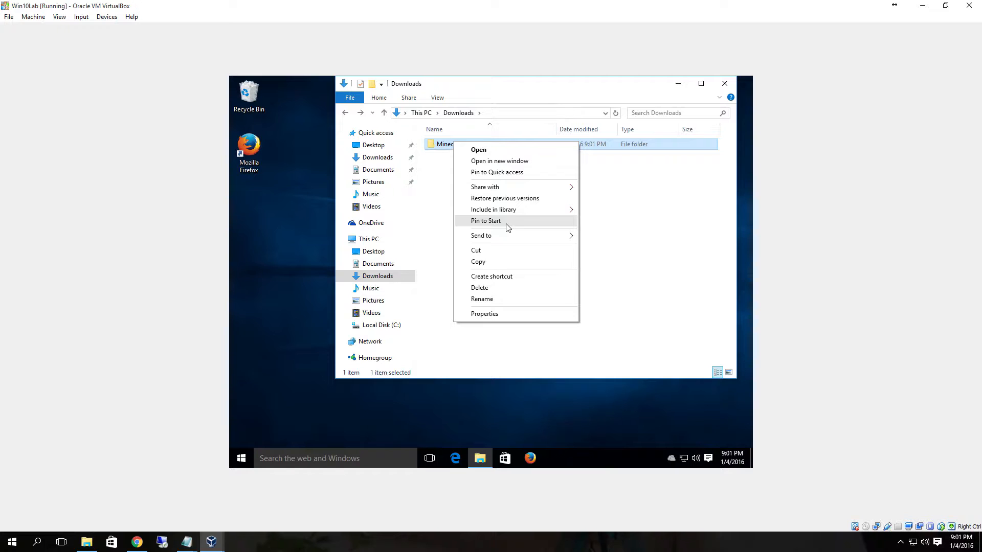
pyautogui.click(506, 251)
pyautogui.click(393, 324)
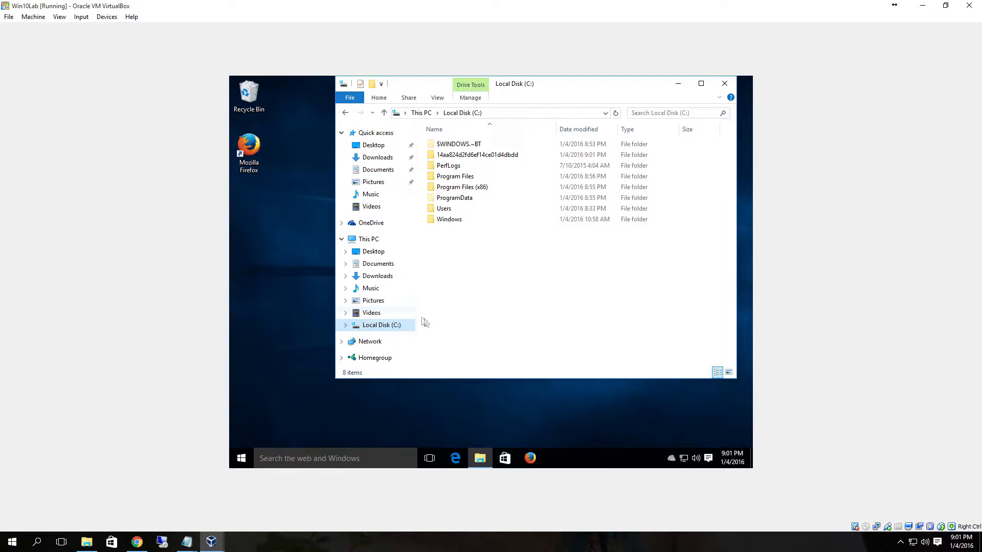
pyautogui.rightClick(483, 310)
pyautogui.click(513, 365)
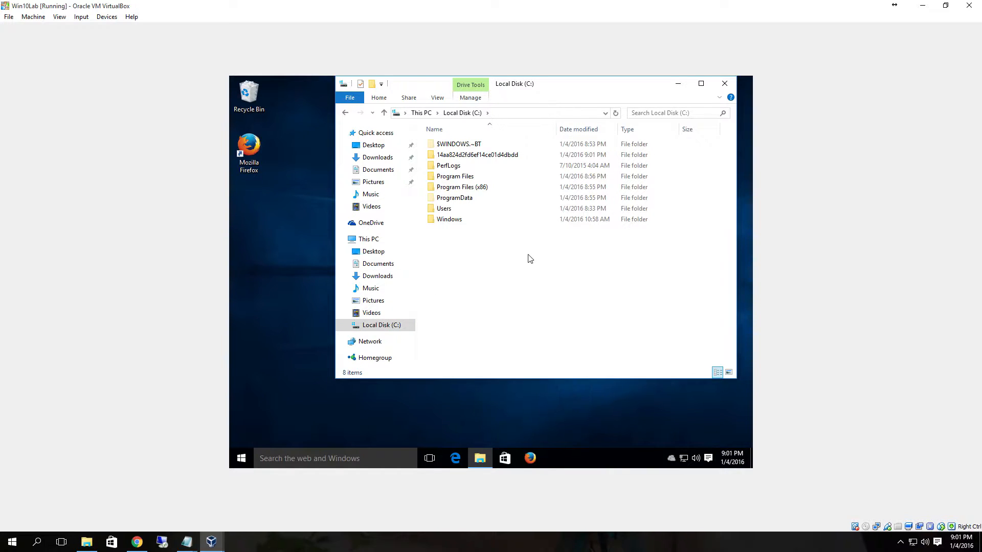
# Step: Test-run minecraft_server.1.8.9 from C:\Minecraft Server and close the server once it has started
pyautogui.doubleClick(481, 231)
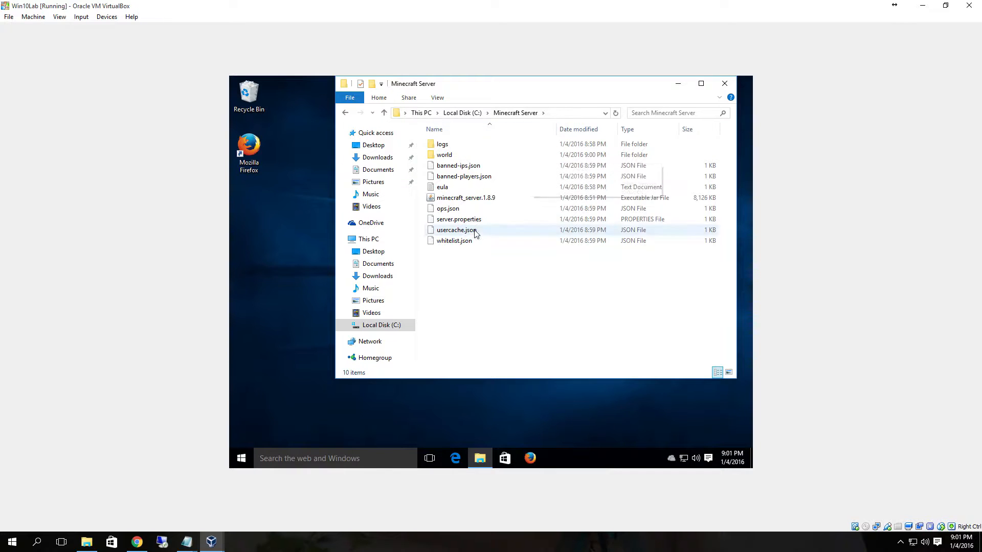
pyautogui.click(476, 199)
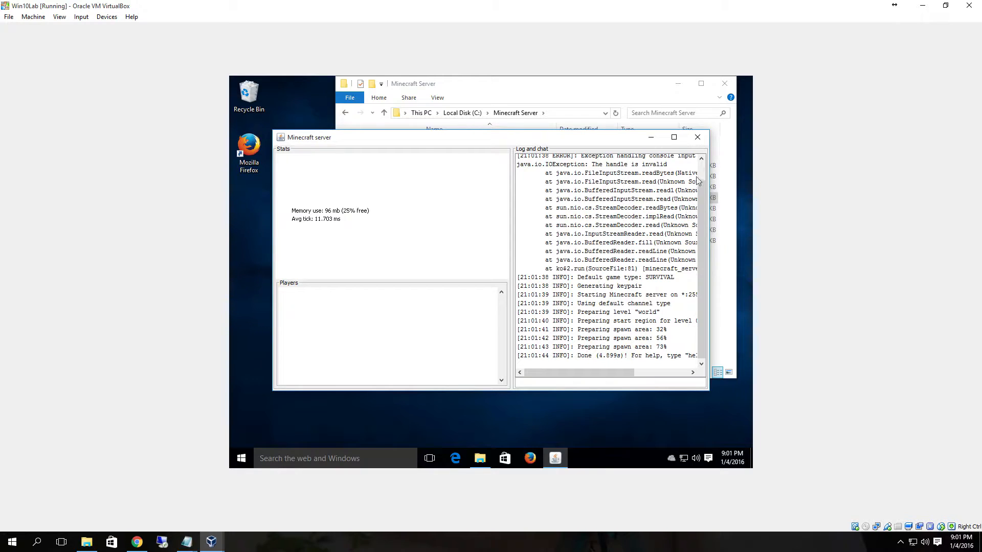
pyautogui.click(698, 138)
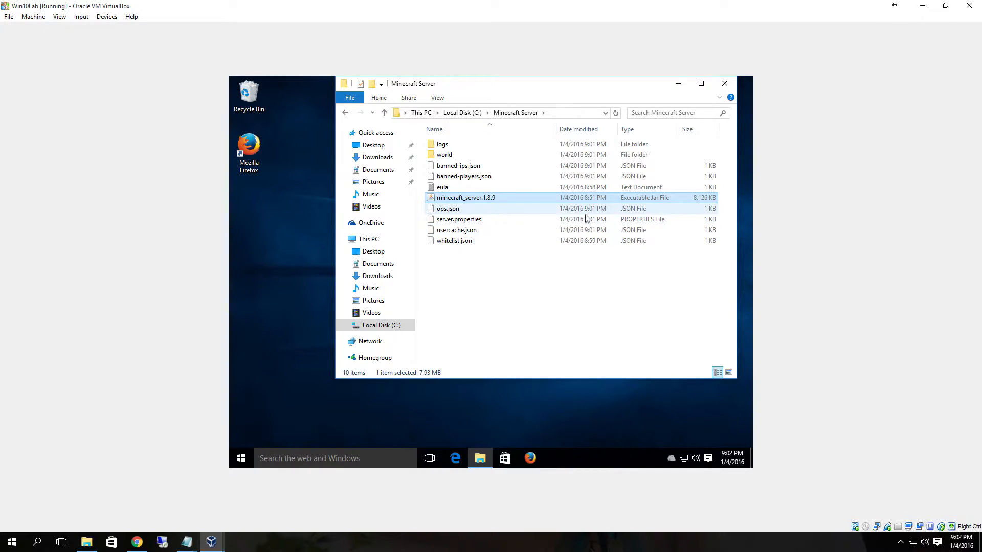
pyautogui.click(465, 222)
pyautogui.rightClick(466, 224)
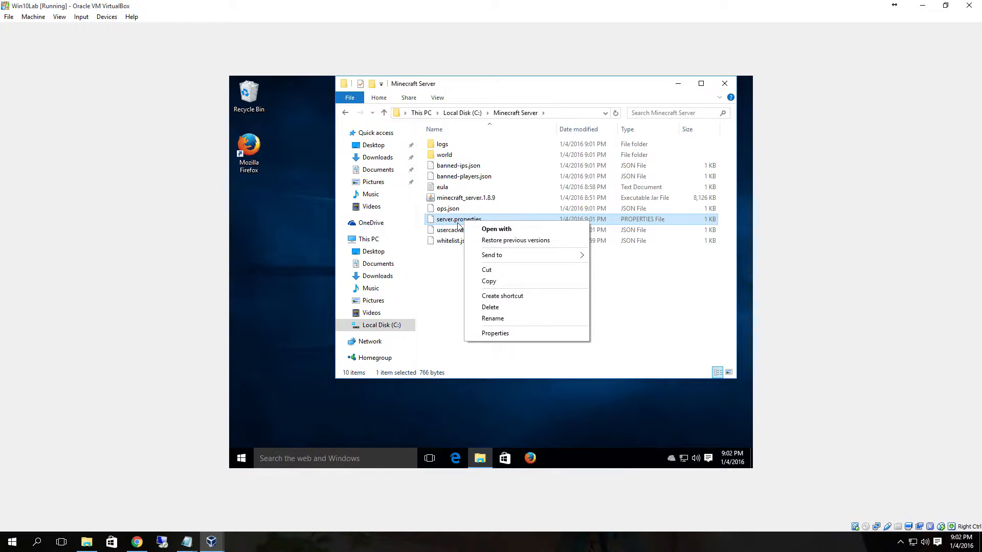
pyautogui.click(455, 220)
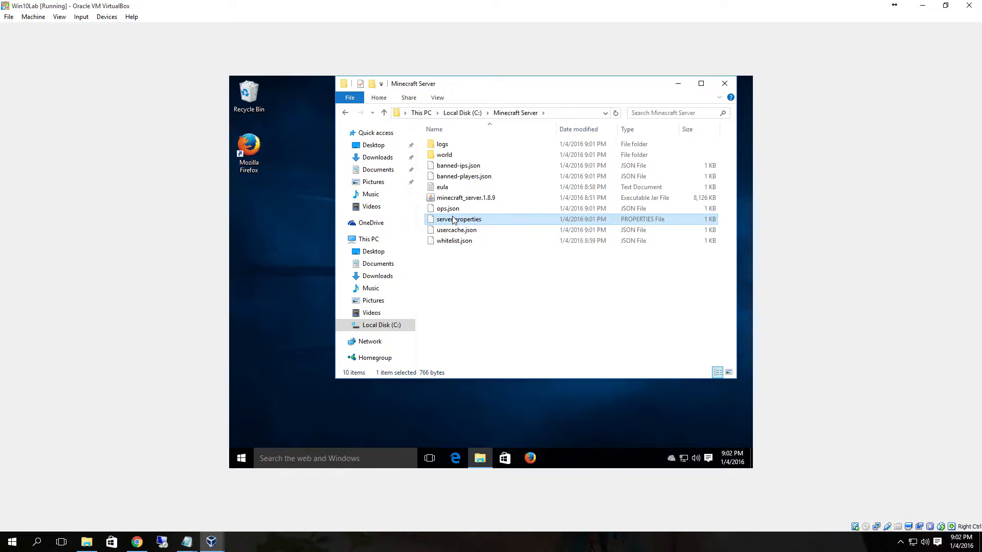
pyautogui.click(481, 240)
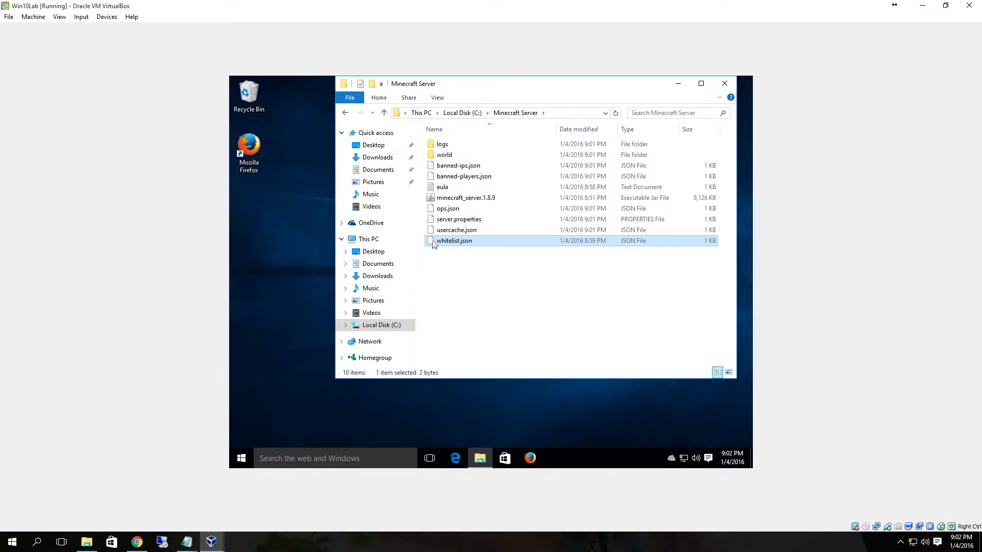
pyautogui.click(437, 221)
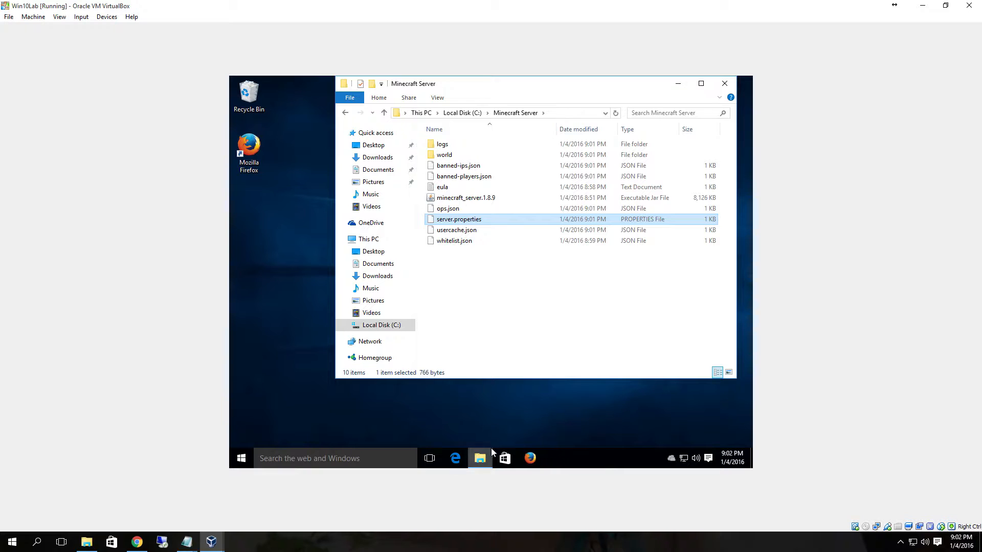
# Step: Switch to Firefox, find the Notepad++ website and download the Notepad++ 6.8.8 installer
pyautogui.click(532, 460)
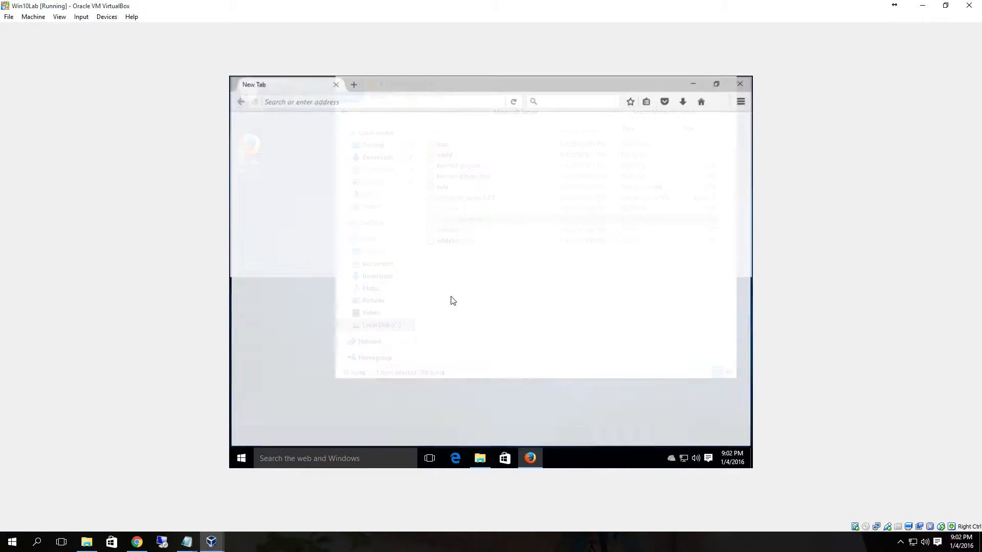
pyautogui.click(366, 103)
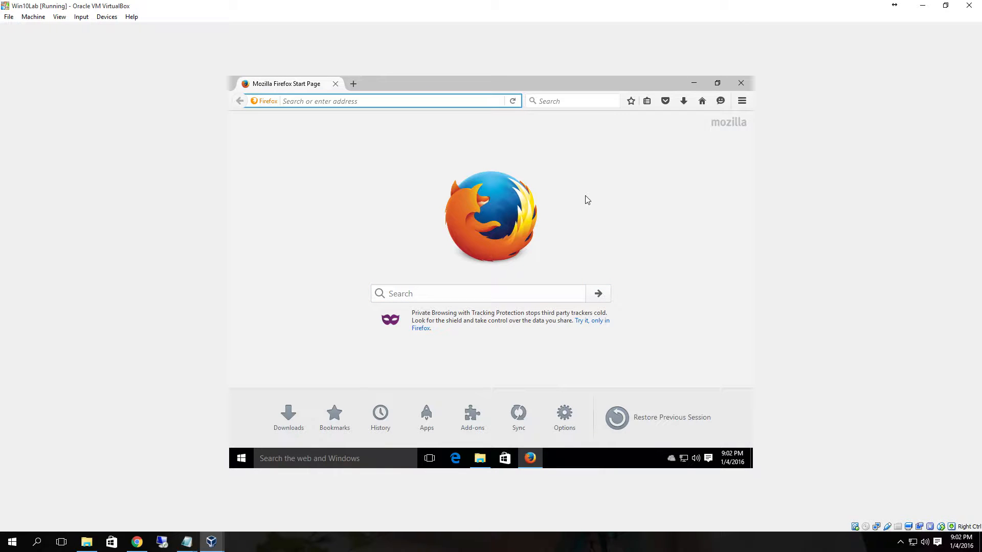
pyautogui.write('notepad==')
pyautogui.press('Return')
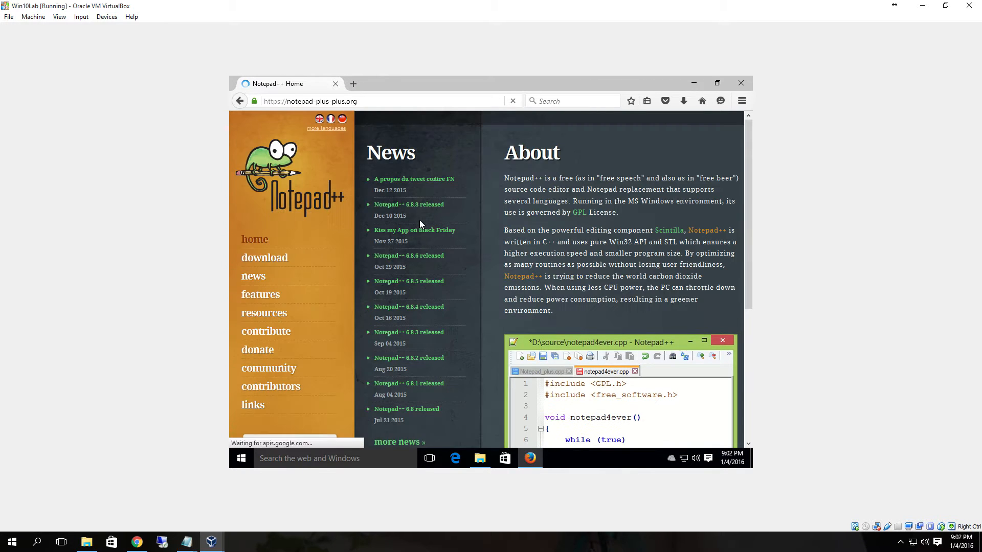
pyautogui.click(276, 260)
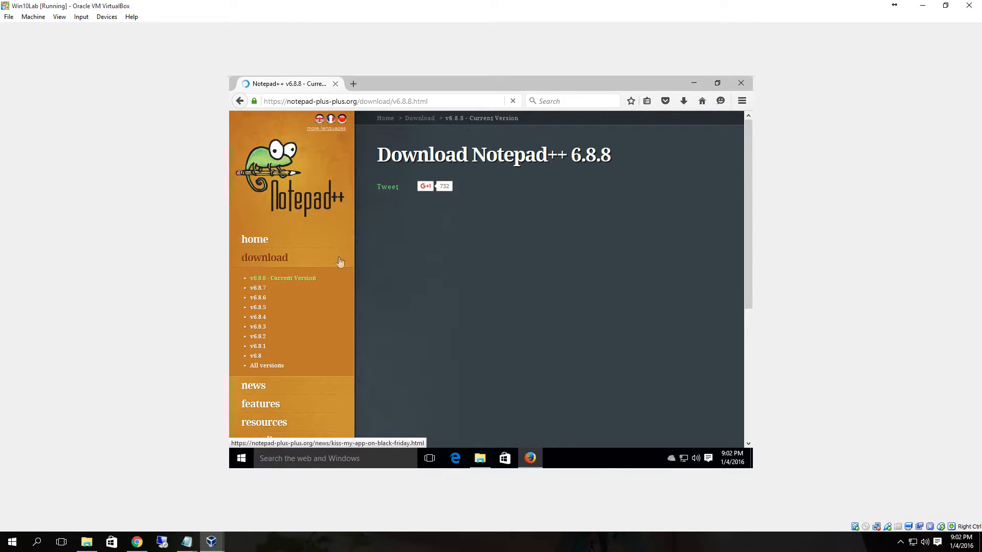
pyautogui.scroll(-3, 486, 361)
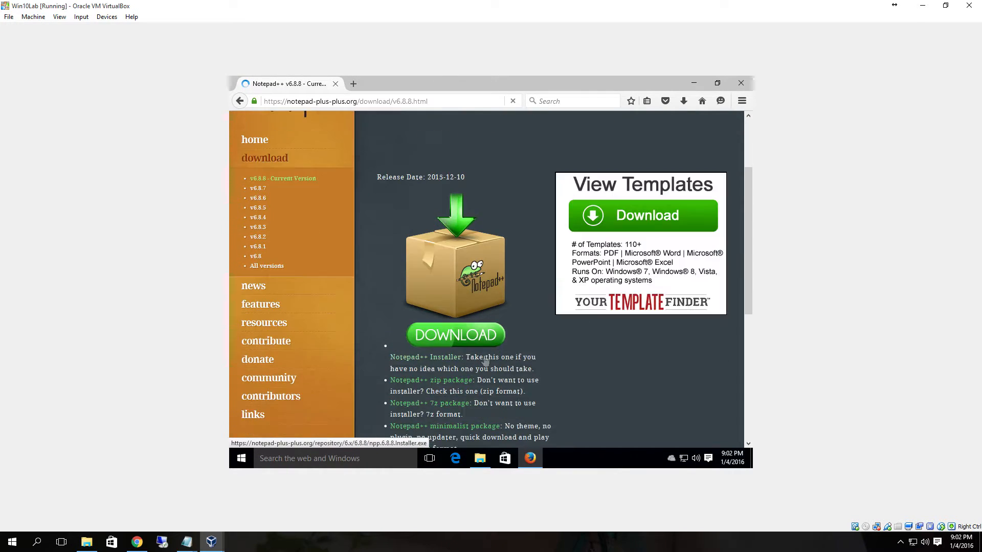
pyautogui.click(466, 317)
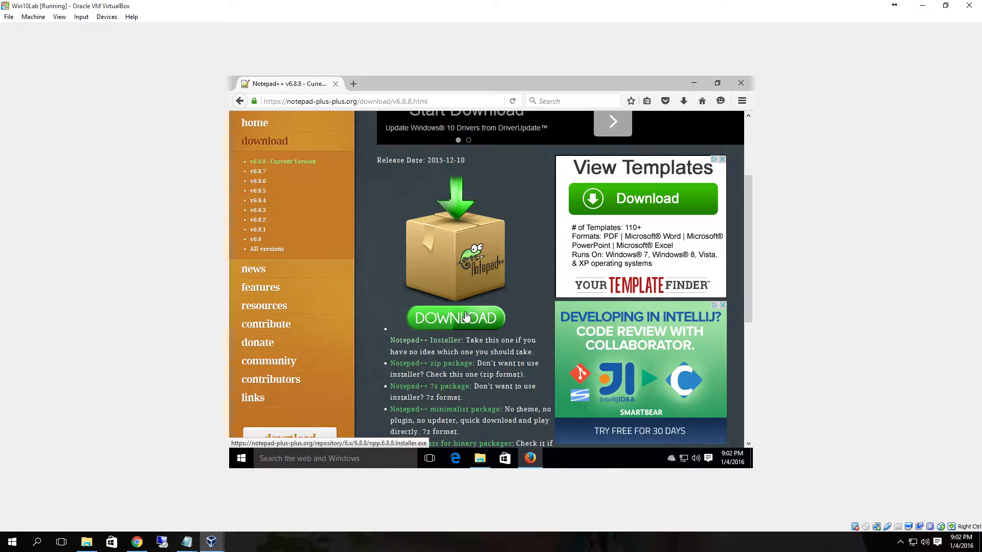
pyautogui.click(530, 296)
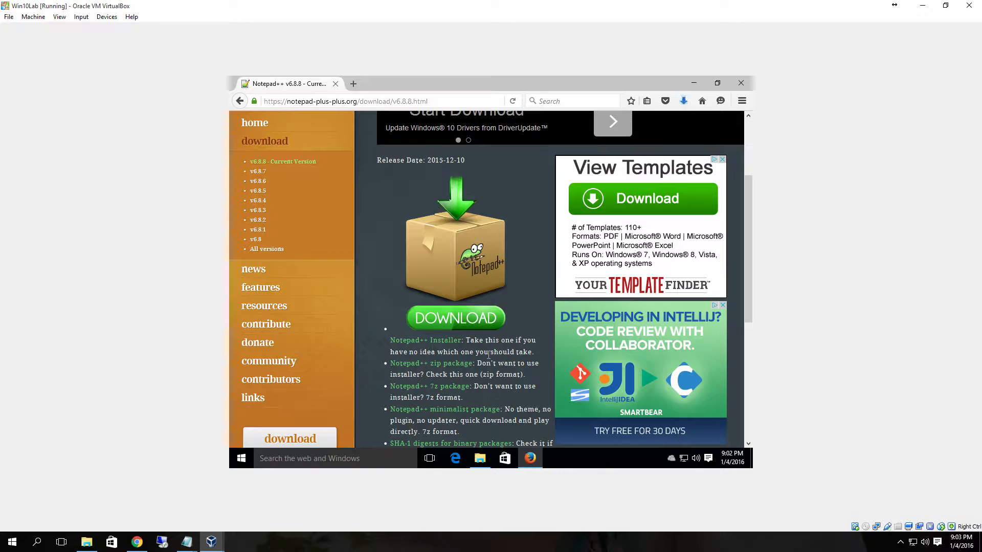
# Step: Run the downloaded npp.6.8.8.Installer.exe, allow it to make changes to the PC and accept English as the installer language
pyautogui.click(684, 102)
pyautogui.click(659, 126)
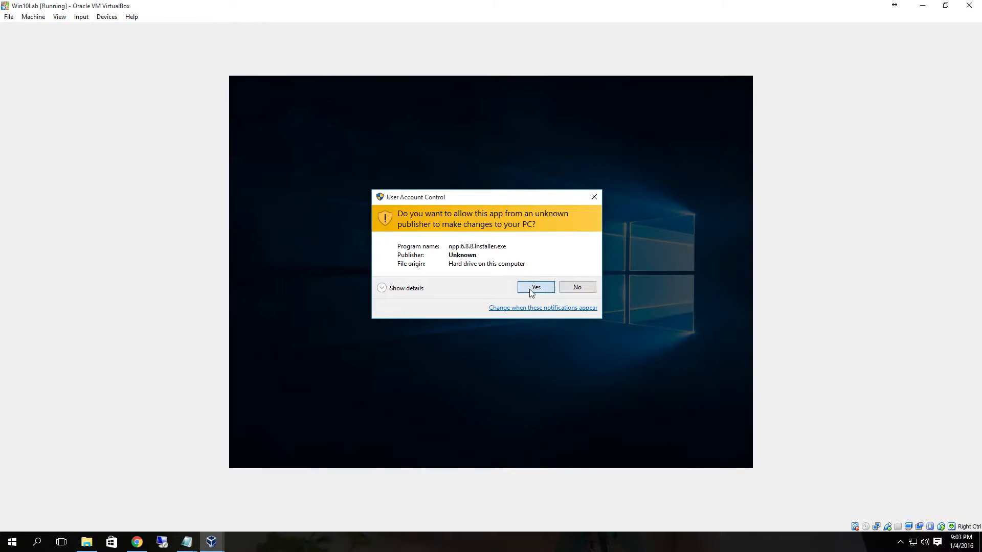
pyautogui.click(531, 290)
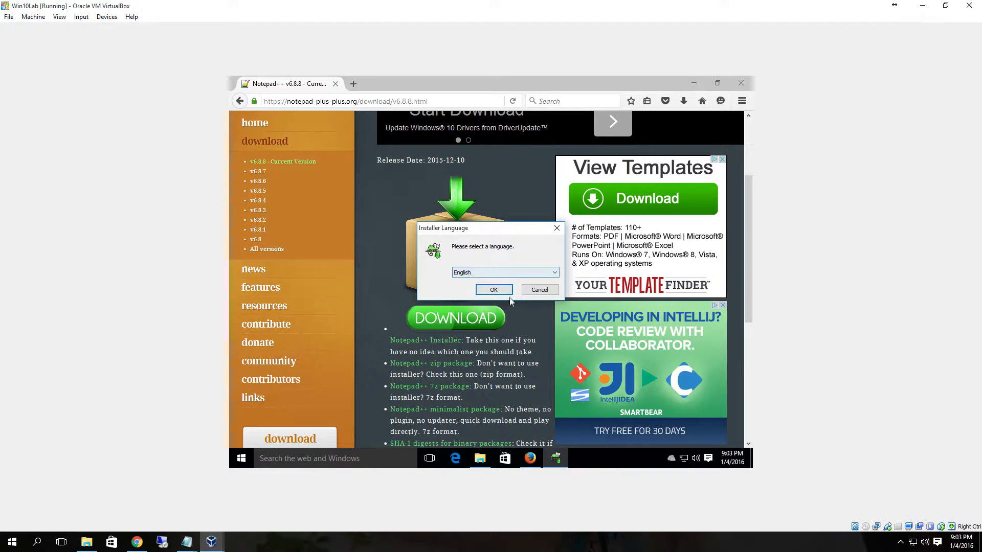
pyautogui.click(494, 289)
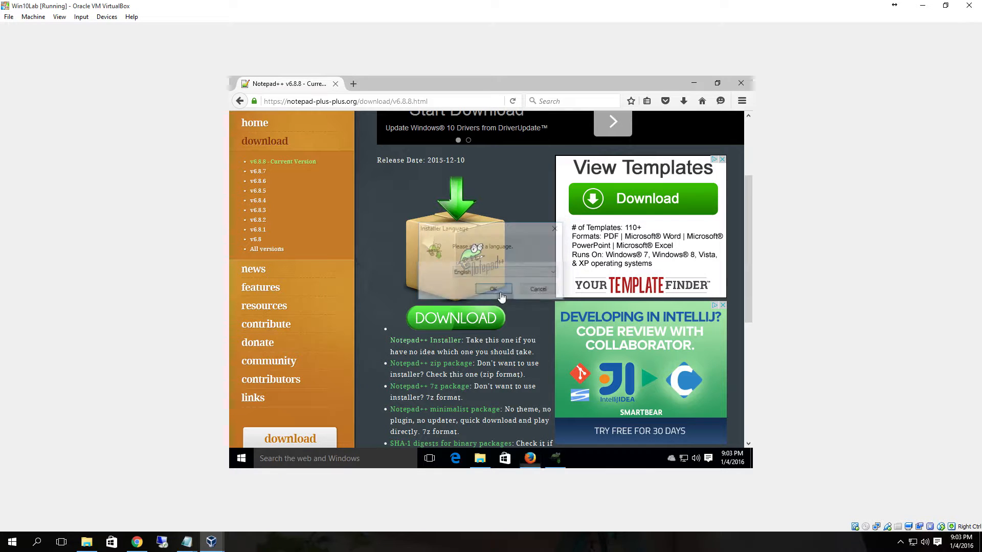
# Step: Install Notepad++ v6.8.8 with the default location and components, closing Firefox meanwhile, and finish the setup
pyautogui.click(543, 349)
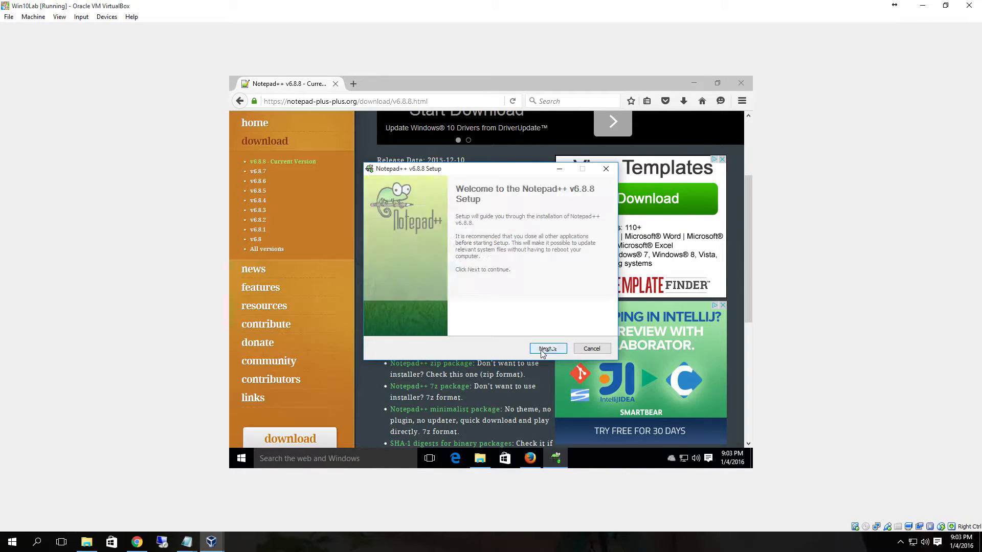
pyautogui.click(541, 350)
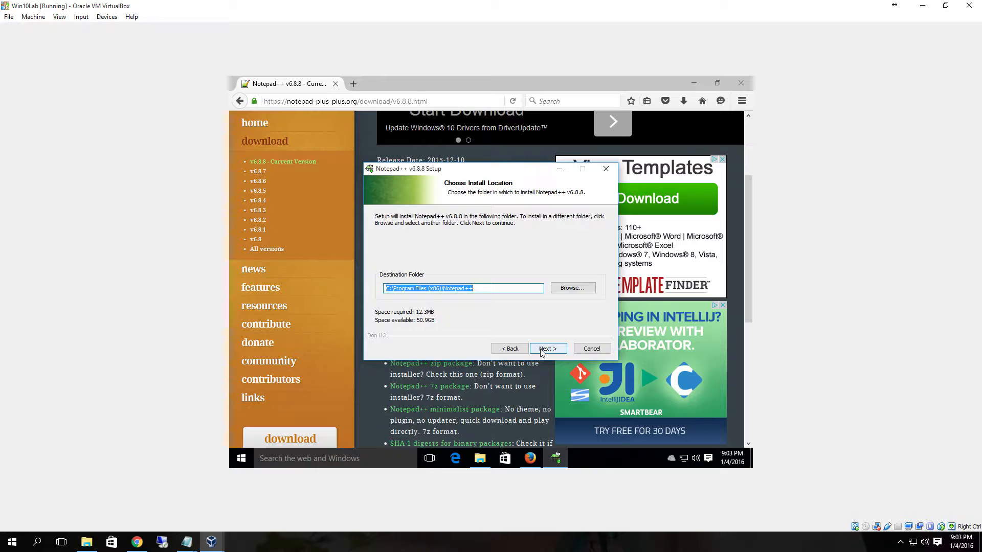
pyautogui.click(542, 351)
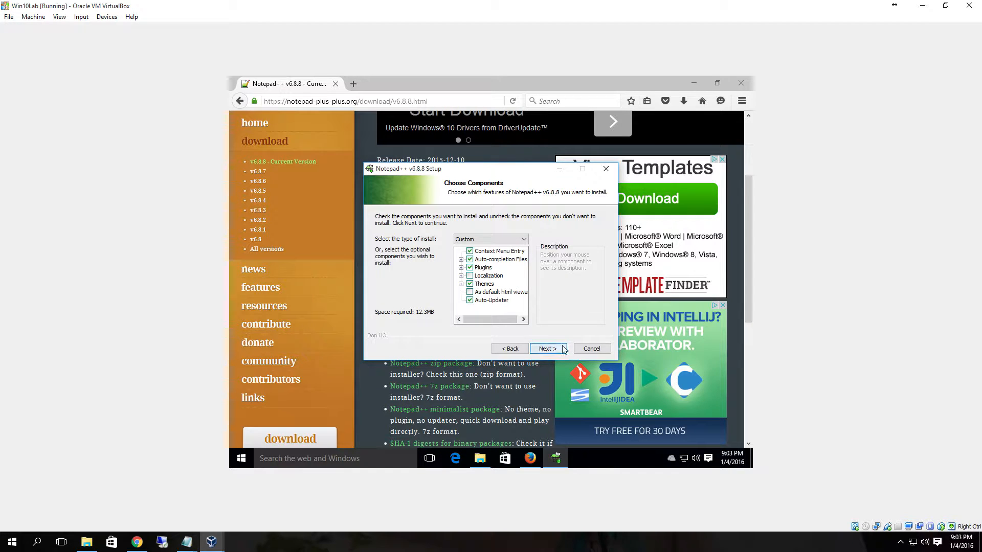
pyautogui.click(564, 350)
pyautogui.click(564, 350)
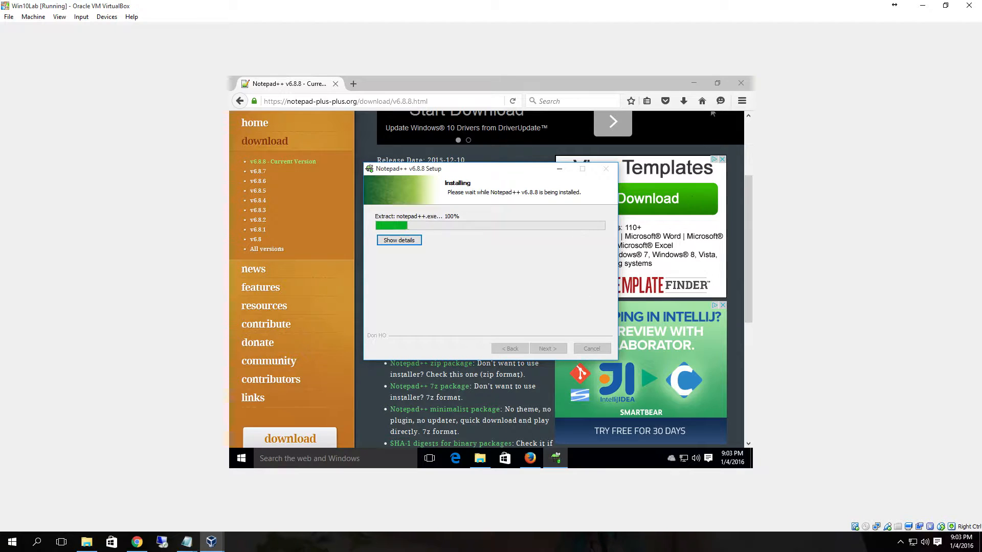
pyautogui.click(746, 85)
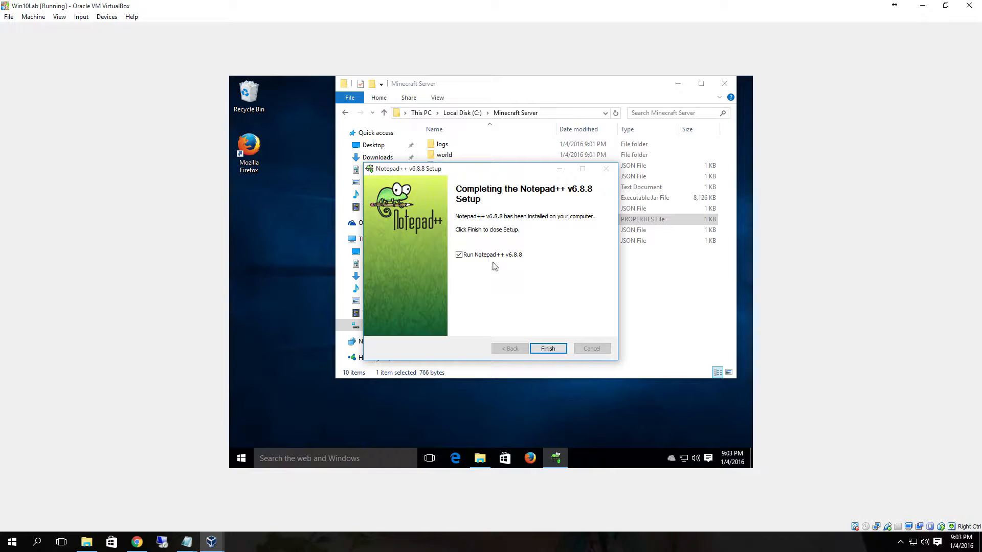
pyautogui.click(557, 351)
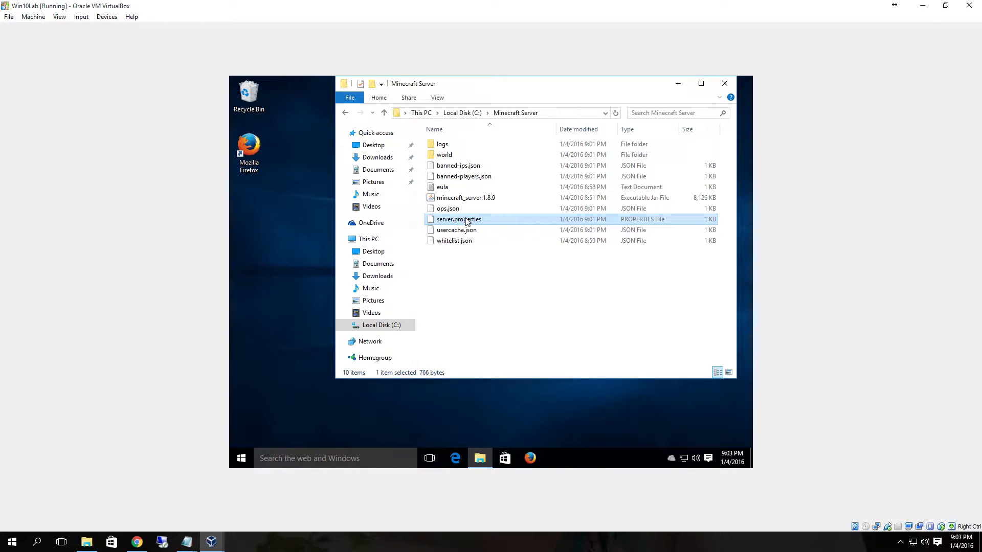
# Step: Open server.properties in Notepad++, review entries such as generator-settings, white-list, level-seed and server-ip, and close the file and its folder
pyautogui.rightClick(466, 221)
pyautogui.click(505, 237)
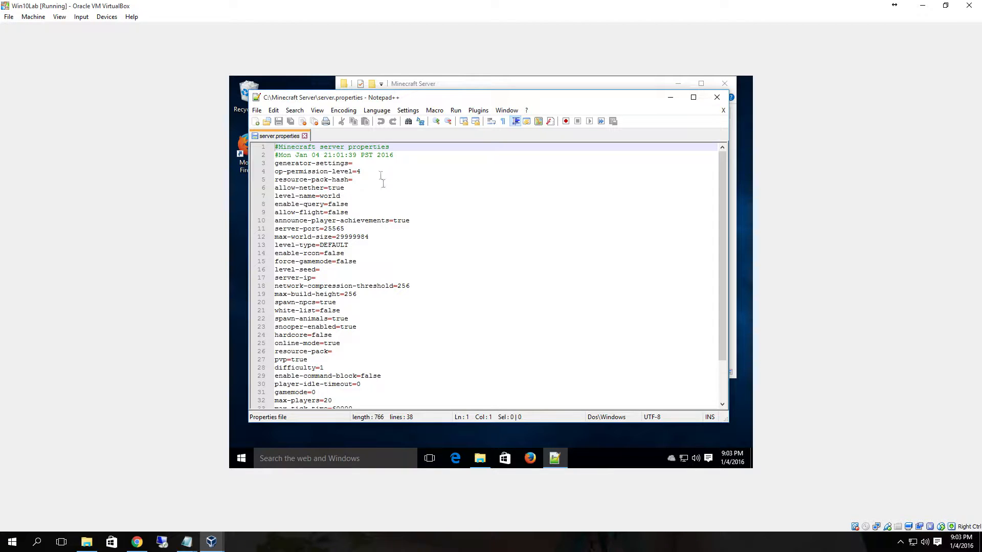
pyautogui.click(367, 166)
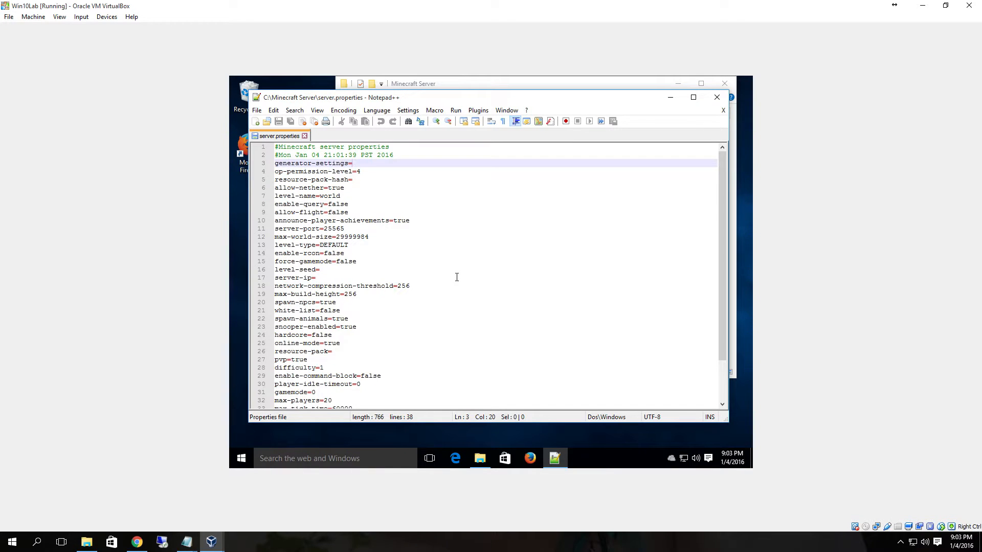
pyautogui.scroll(-1, 457, 276)
pyautogui.moveTo(335, 286); pyautogui.dragTo(319, 286)
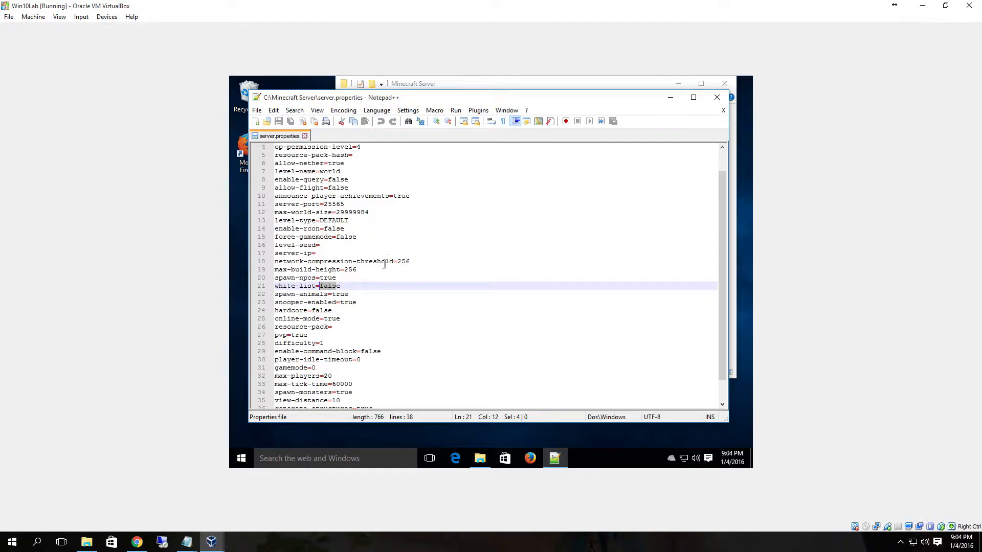
pyautogui.click(323, 245)
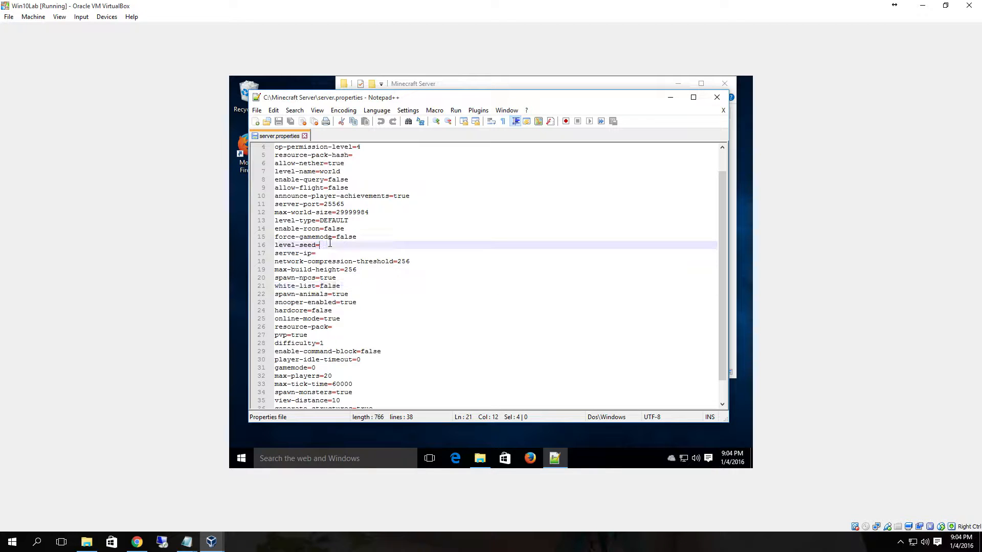
pyautogui.click(332, 254)
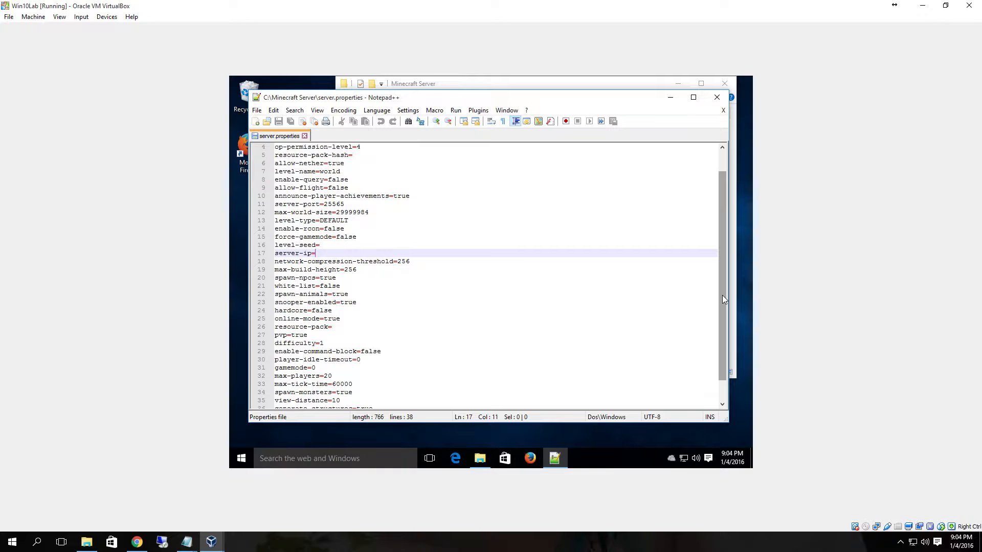
pyautogui.scroll(-1, 522, 364)
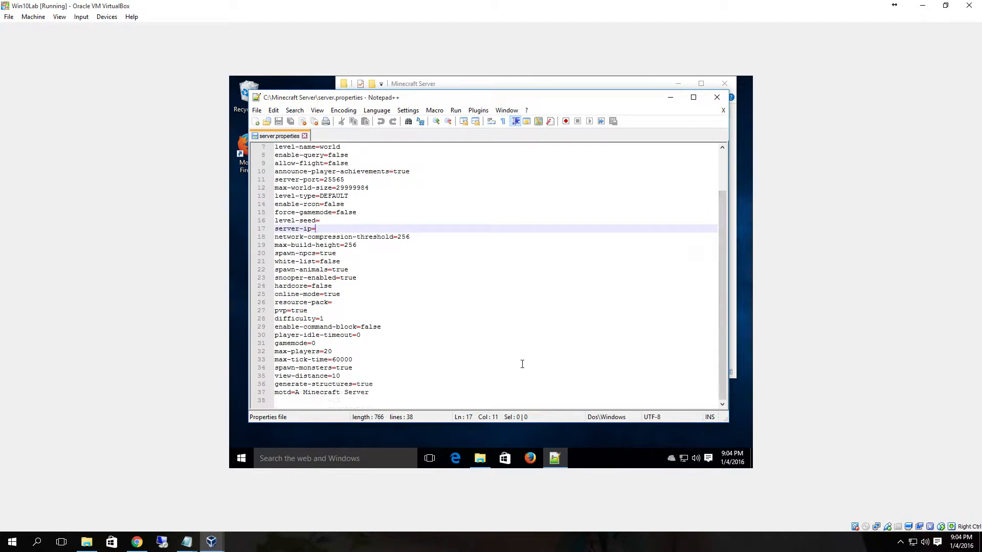
pyautogui.scroll(2, 522, 363)
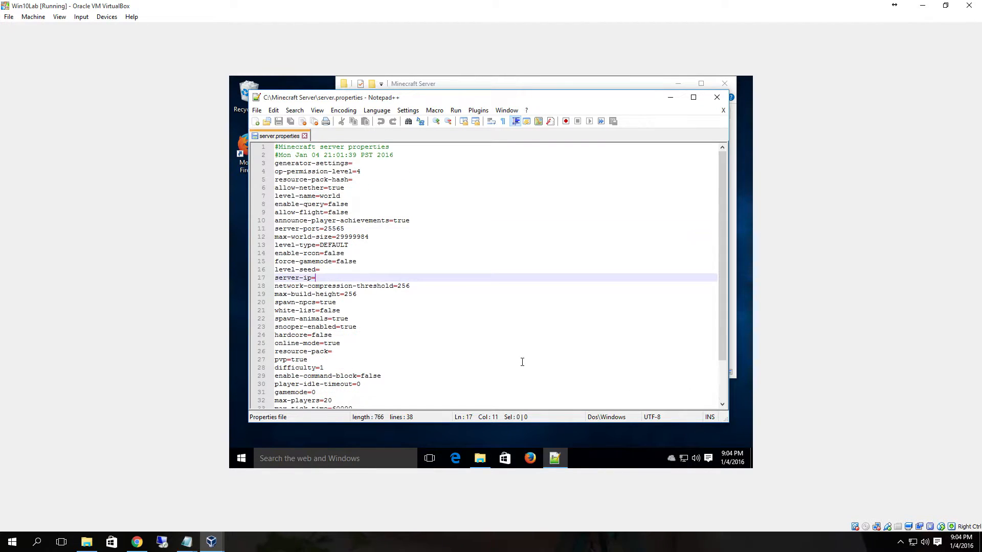
pyautogui.click(717, 97)
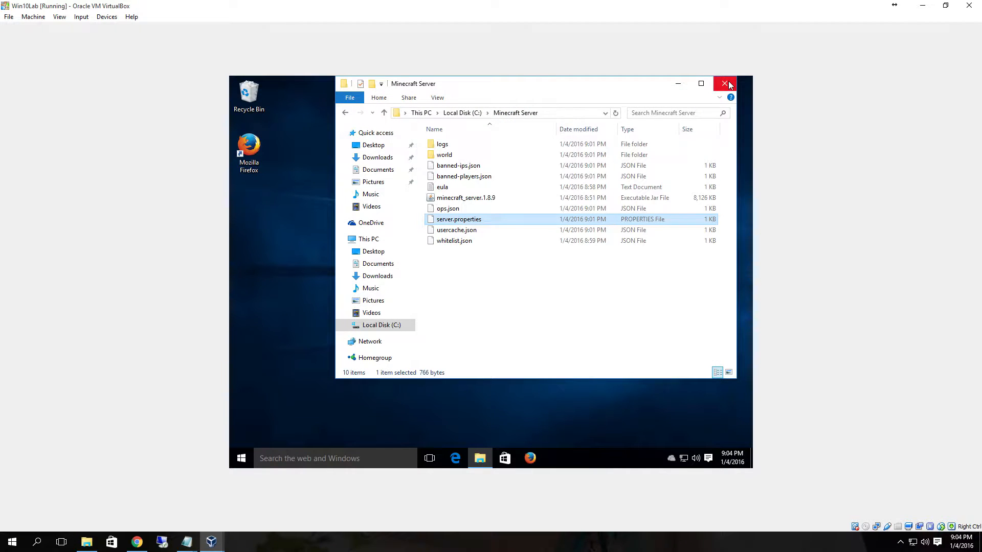
pyautogui.click(725, 83)
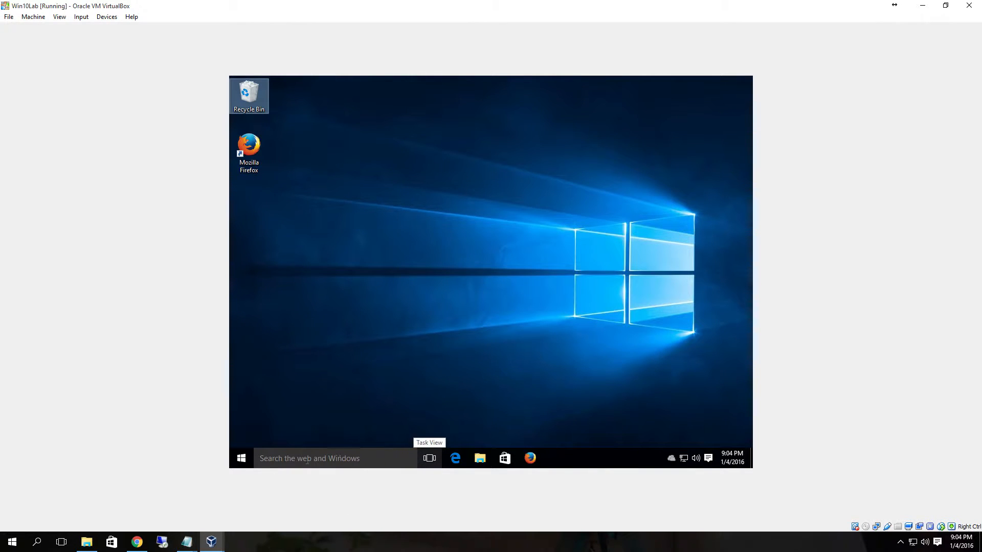
# Step: Switch to the Remote Desktop session, minimize the black console window and look through the running Minecraft server's log and chat
pyautogui.click(163, 542)
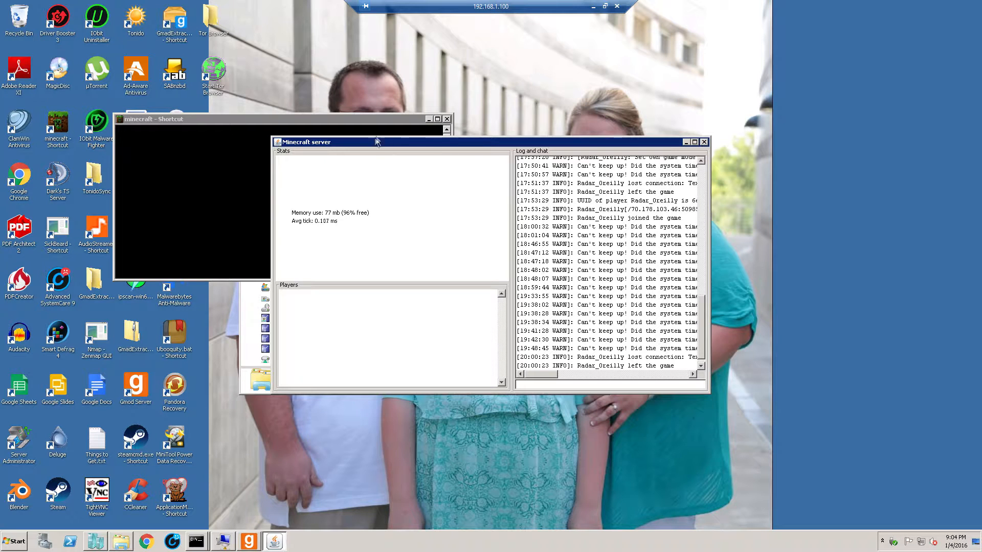
pyautogui.click(428, 120)
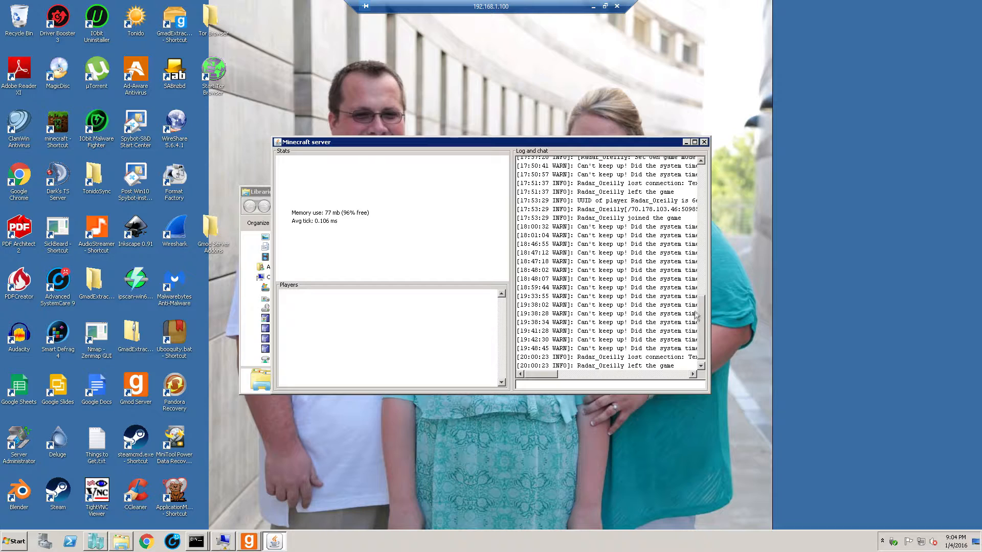
pyautogui.moveTo(702, 313); pyautogui.dragTo(721, 335)
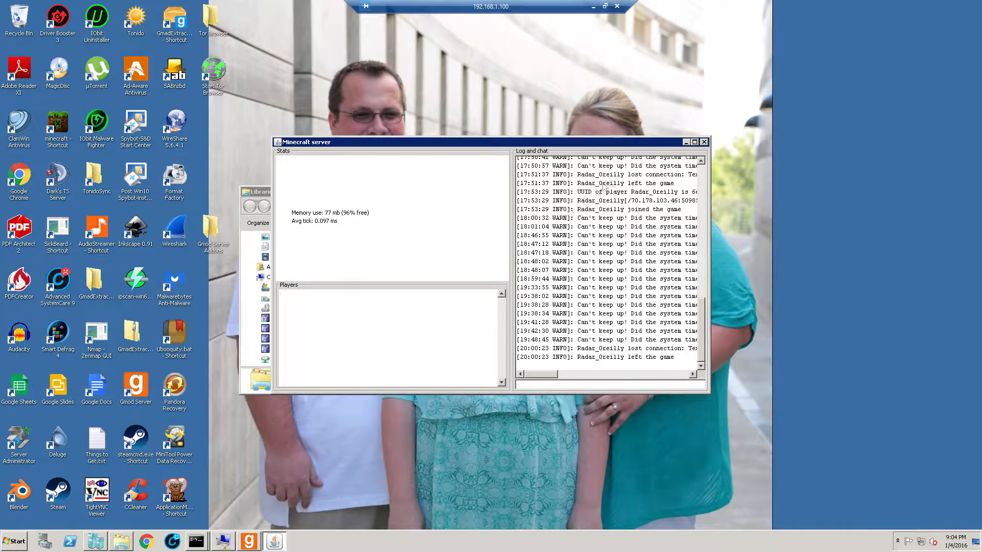
pyautogui.click(685, 143)
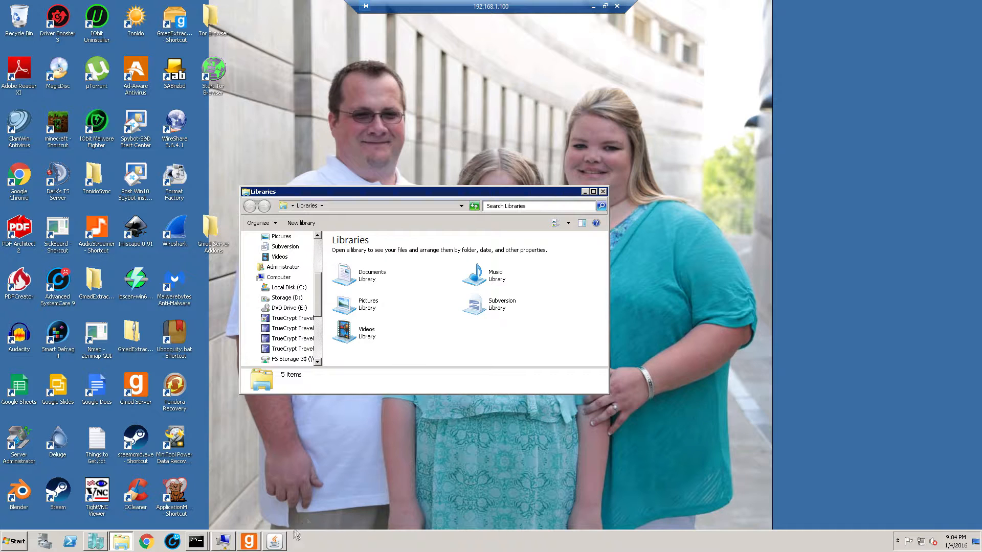
pyautogui.click(274, 542)
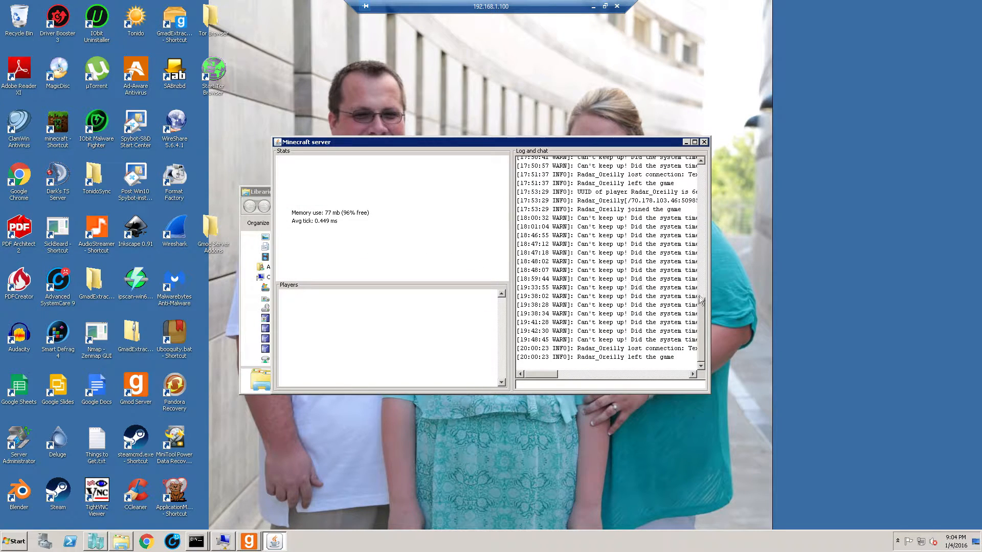
pyautogui.scroll(5, 699, 314)
pyautogui.scroll(-6, 696, 327)
# Step: Open the minecraft desktop shortcut's batch file in Notepad++, decline the update, and examine the Java launch command and its -XX options on line 12
pyautogui.rightClick(53, 123)
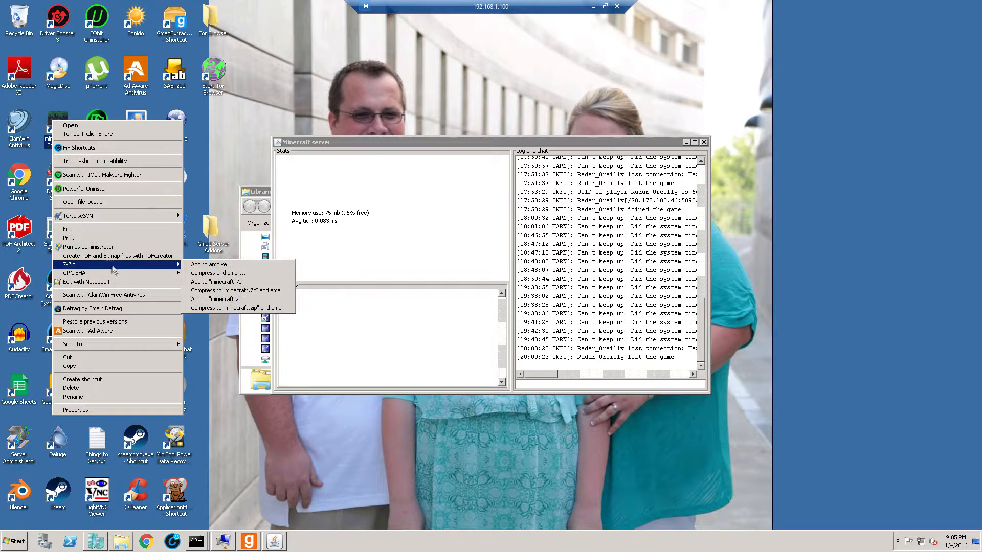
pyautogui.click(115, 282)
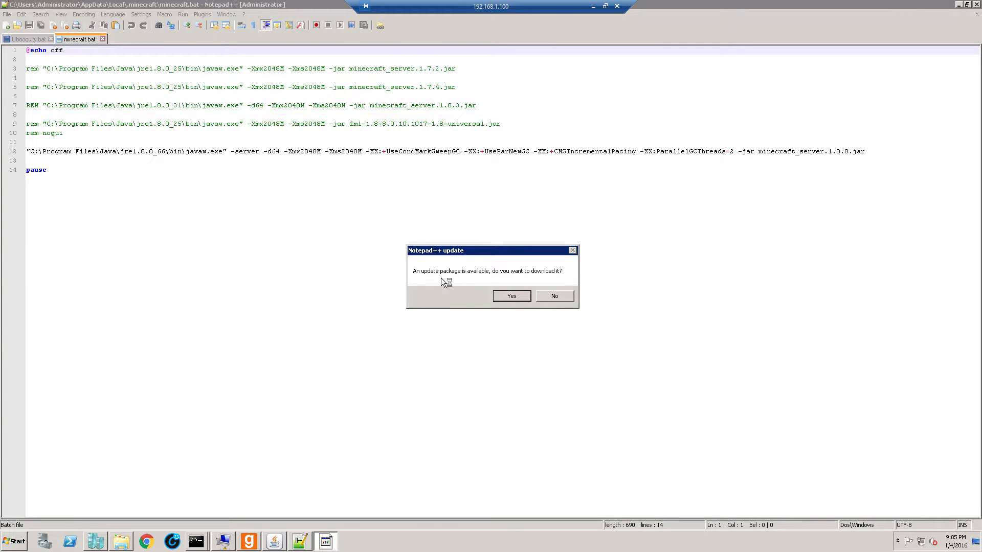
pyautogui.click(563, 296)
pyautogui.click(55, 153)
pyautogui.click(79, 159)
pyautogui.moveTo(107, 154); pyautogui.dragTo(375, 161)
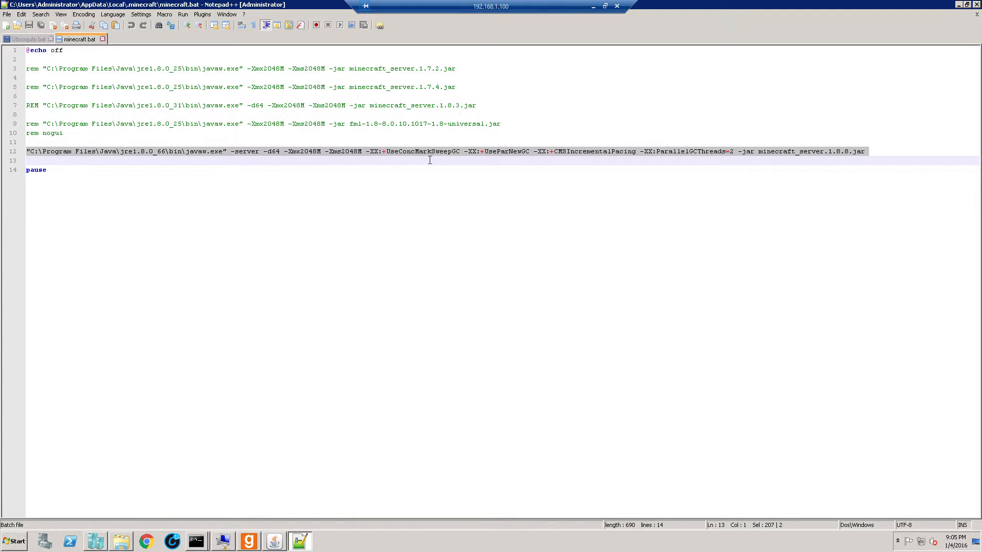
pyautogui.click(458, 197)
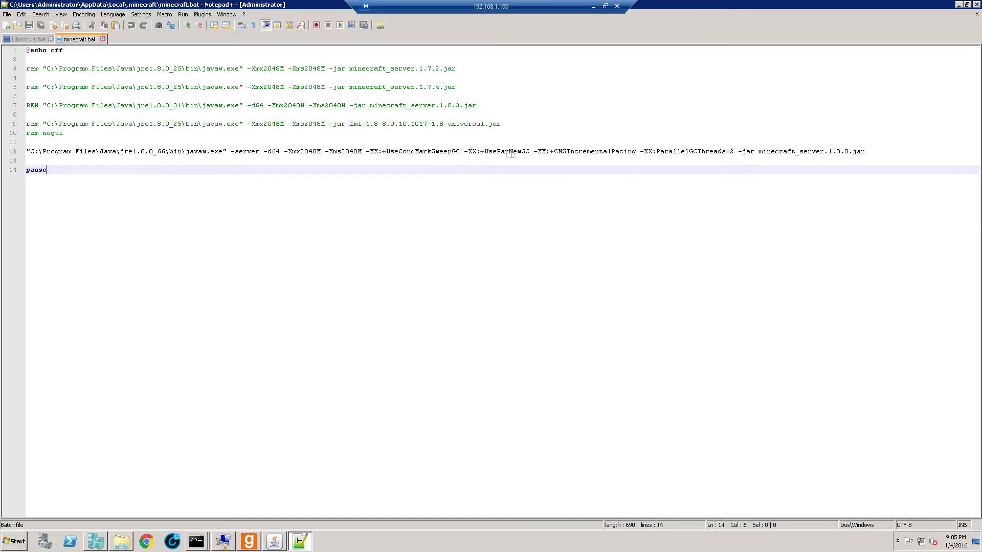
pyautogui.moveTo(534, 152); pyautogui.dragTo(644, 152)
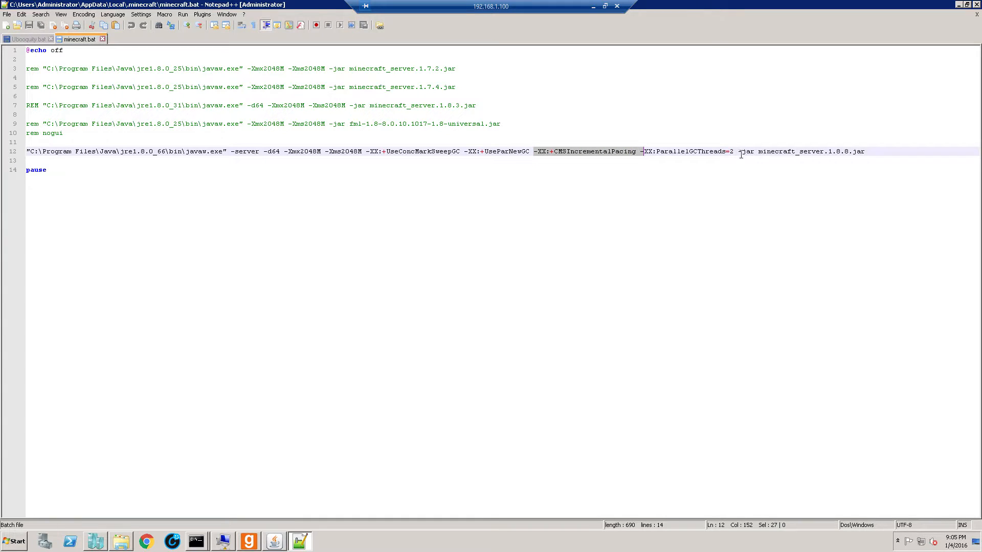
# Step: Examine line 12's -XX garbage-collection options, the -jar minecraft_server.1.8.8.jar argument and the quoted javaw.exe path
pyautogui.moveTo(734, 151); pyautogui.dragTo(644, 151)
pyautogui.moveTo(542, 151); pyautogui.dragTo(636, 152)
pyautogui.moveTo(382, 151); pyautogui.dragTo(737, 153)
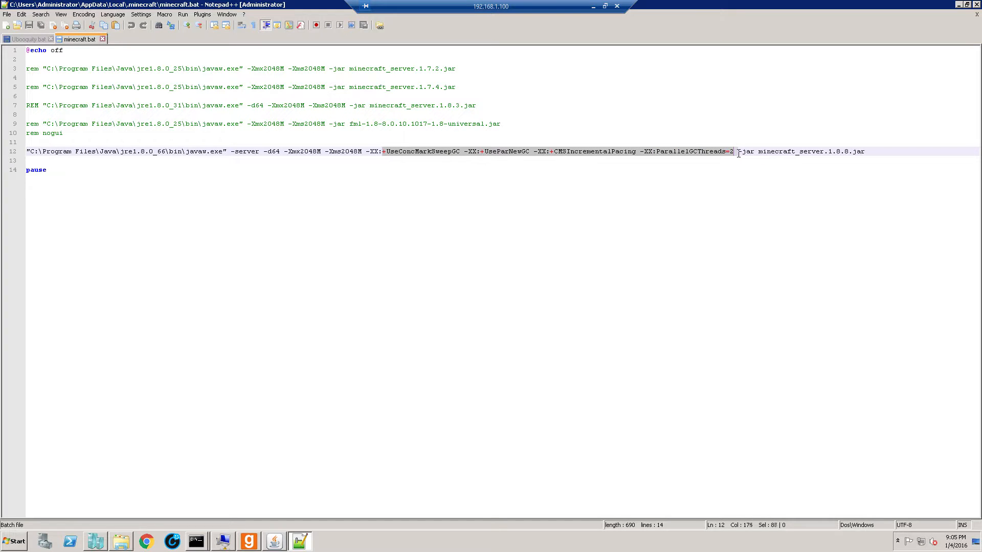
pyautogui.click(756, 168)
pyautogui.moveTo(739, 152); pyautogui.dragTo(873, 155)
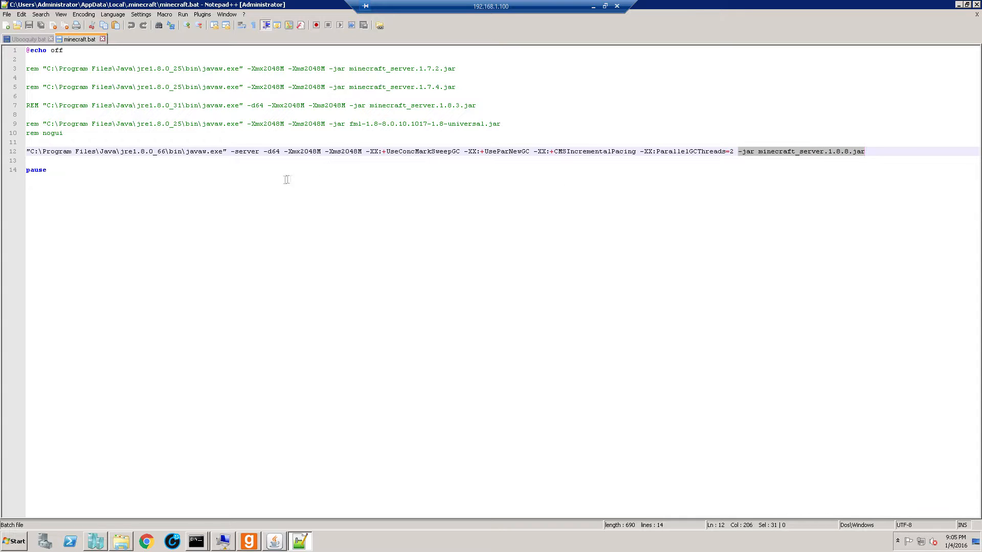
pyautogui.moveTo(226, 153); pyautogui.dragTo(30, 149)
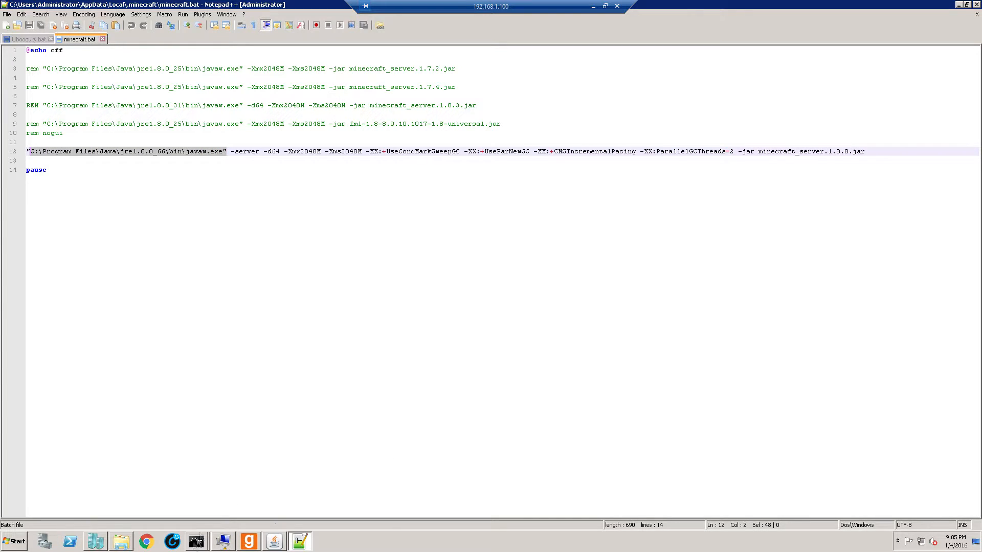
# Step: Browse to C:\Program Files\Java\jre1.8.0_66\bin to check the Java path used in the batch file, and close the folder window
pyautogui.click(122, 542)
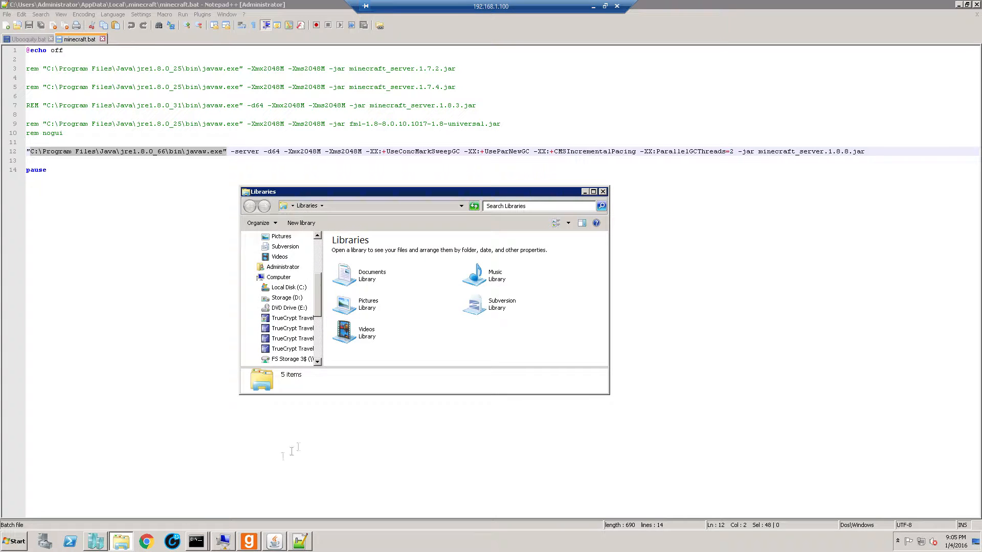
pyautogui.click(296, 287)
pyautogui.click(397, 321)
pyautogui.scroll(-6, 397, 321)
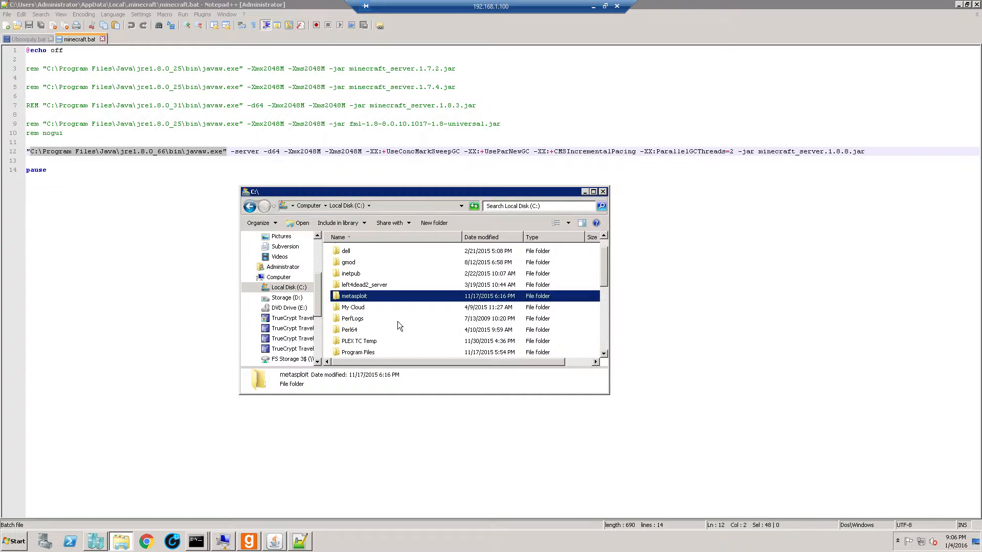
pyautogui.scroll(2, 382, 277)
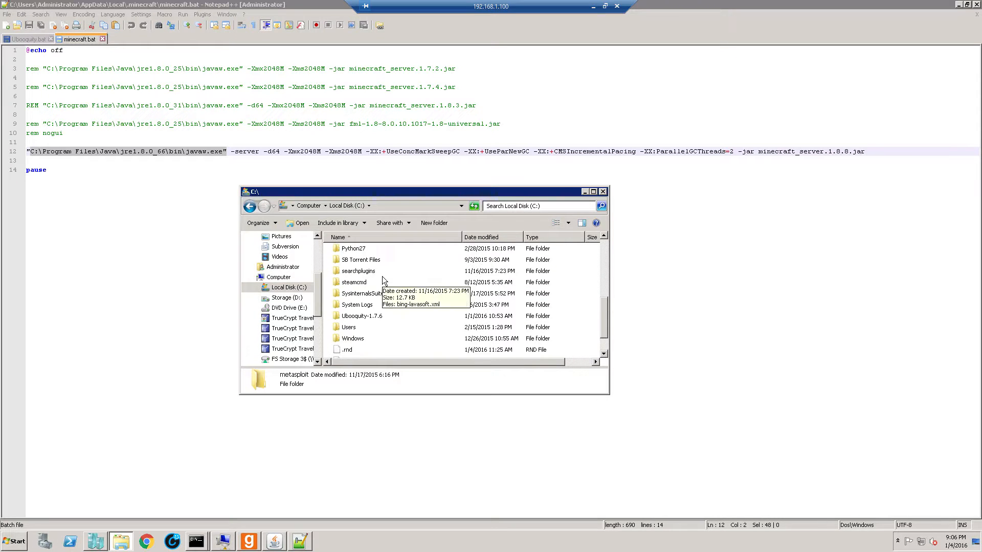
pyautogui.click(365, 260)
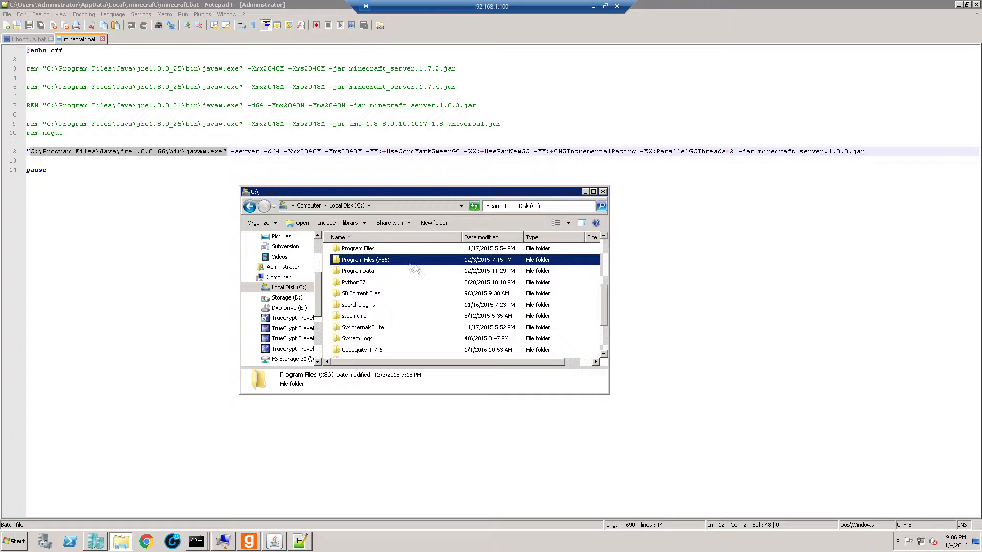
pyautogui.doubleClick(358, 249)
pyautogui.scroll(-3, 422, 293)
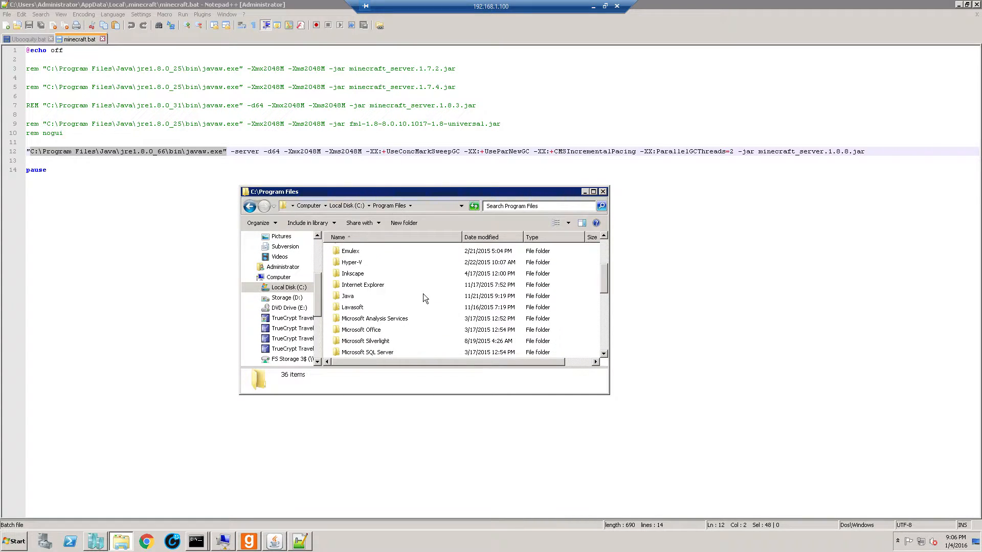
pyautogui.doubleClick(356, 297)
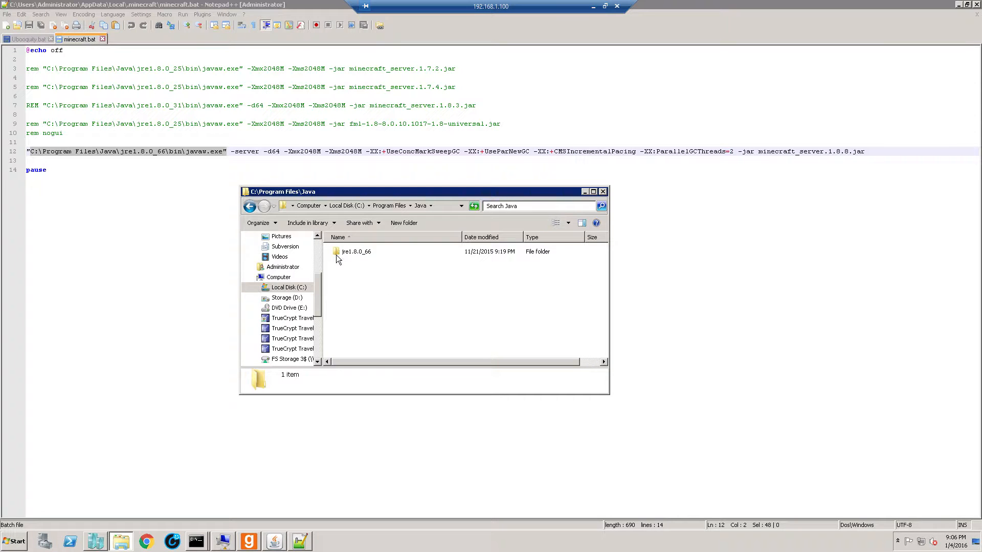
pyautogui.click(350, 252)
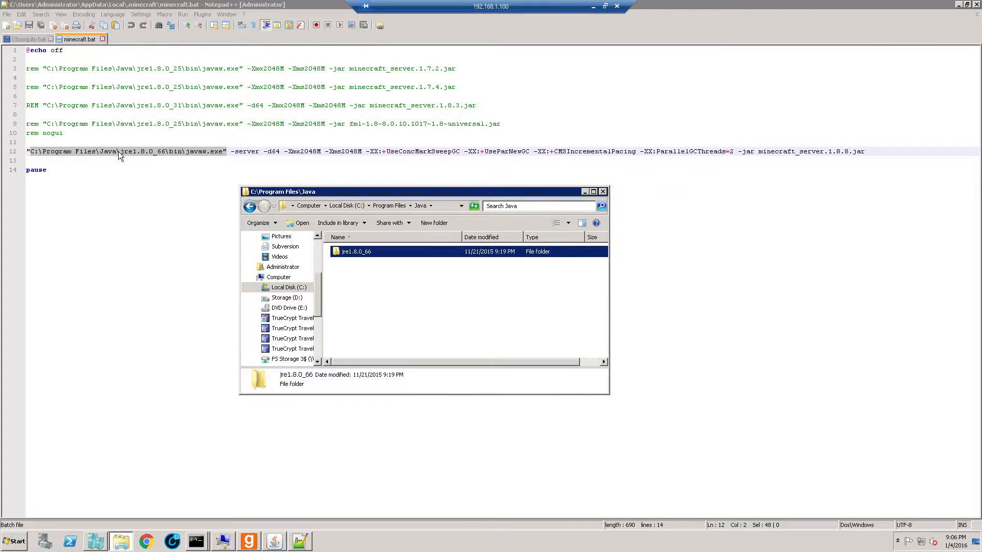
pyautogui.doubleClick(364, 250)
pyautogui.doubleClick(351, 253)
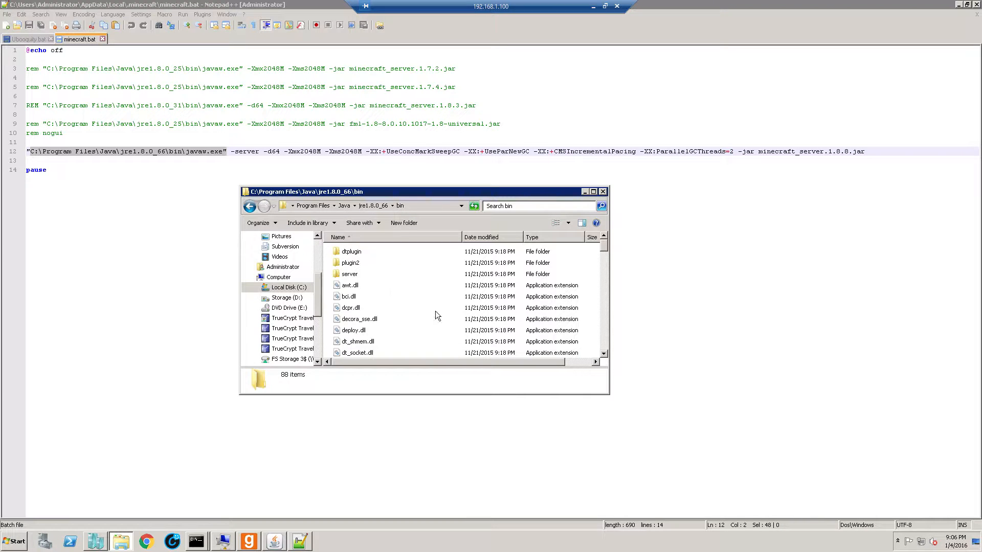
pyautogui.click(602, 191)
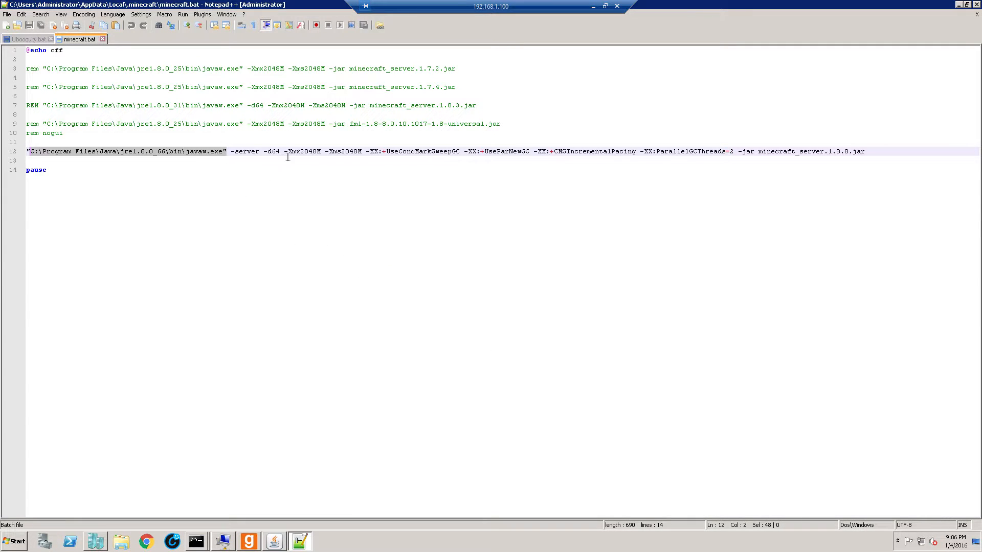
# Step: Examine the -Xmx2048M and -Xms2048M memory options and the full extent of the launch command on line 12
pyautogui.moveTo(284, 152); pyautogui.dragTo(364, 153)
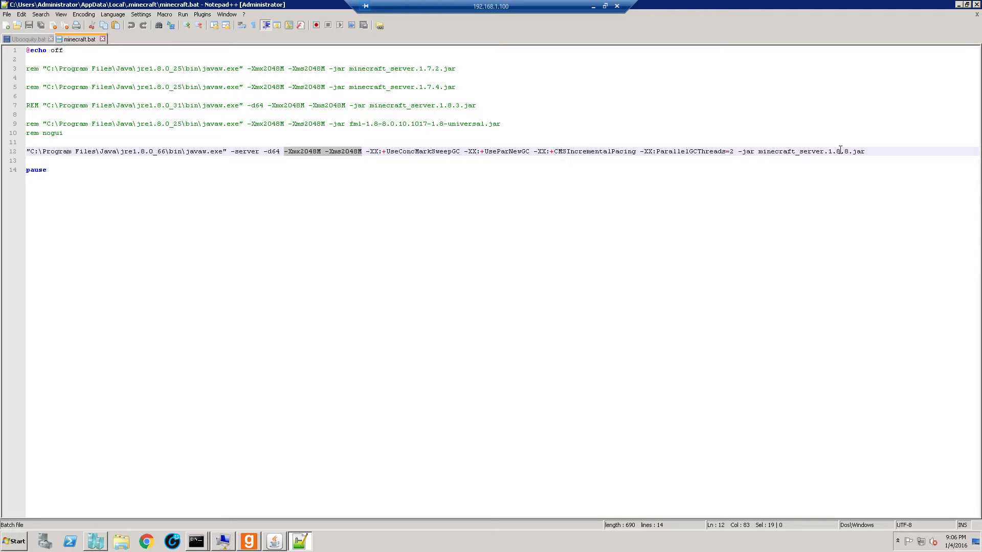
pyautogui.doubleClick(859, 151)
pyautogui.moveTo(867, 151); pyautogui.dragTo(492, 156)
pyautogui.moveTo(231, 155); pyautogui.dragTo(51, 149)
pyautogui.click(26, 150)
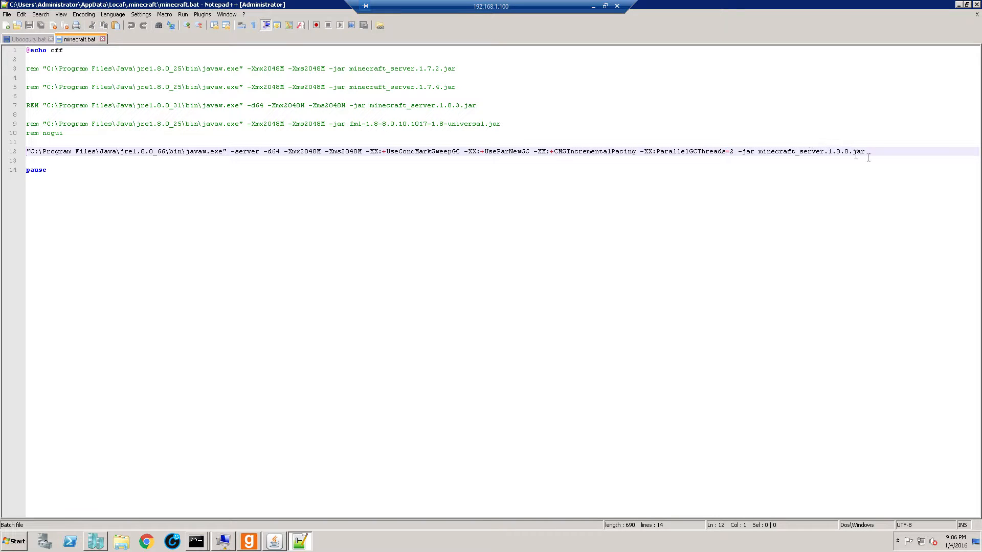
pyautogui.moveTo(872, 155); pyautogui.dragTo(27, 149)
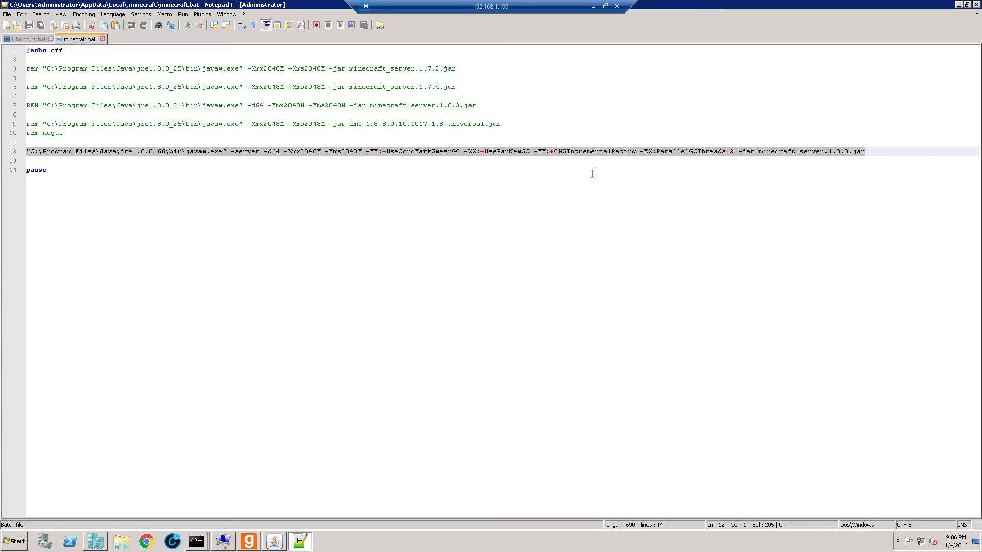
# Step: Disconnect the Remote Desktop session and permanently empty the Recycle Bin on the Win10Lab virtual machine
pyautogui.click(617, 5)
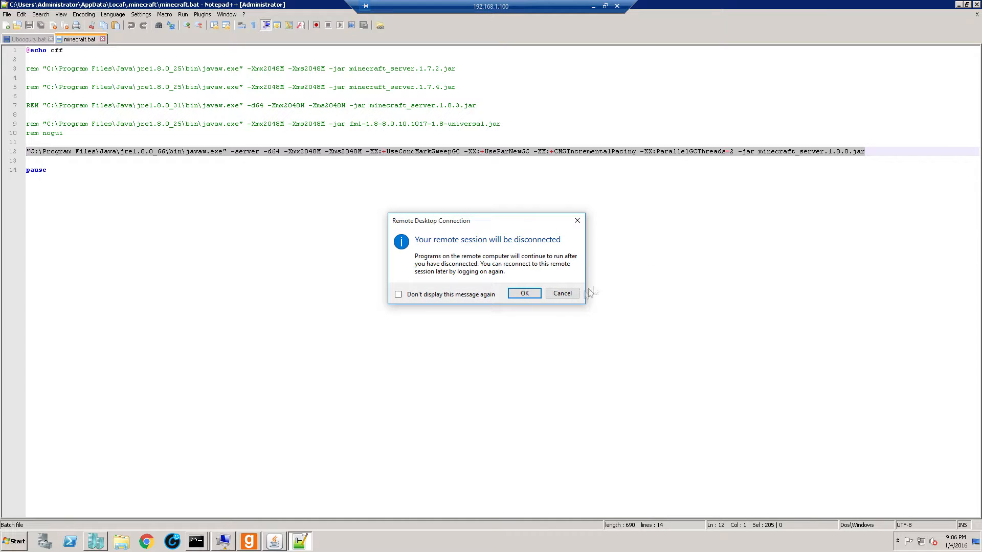
pyautogui.click(524, 293)
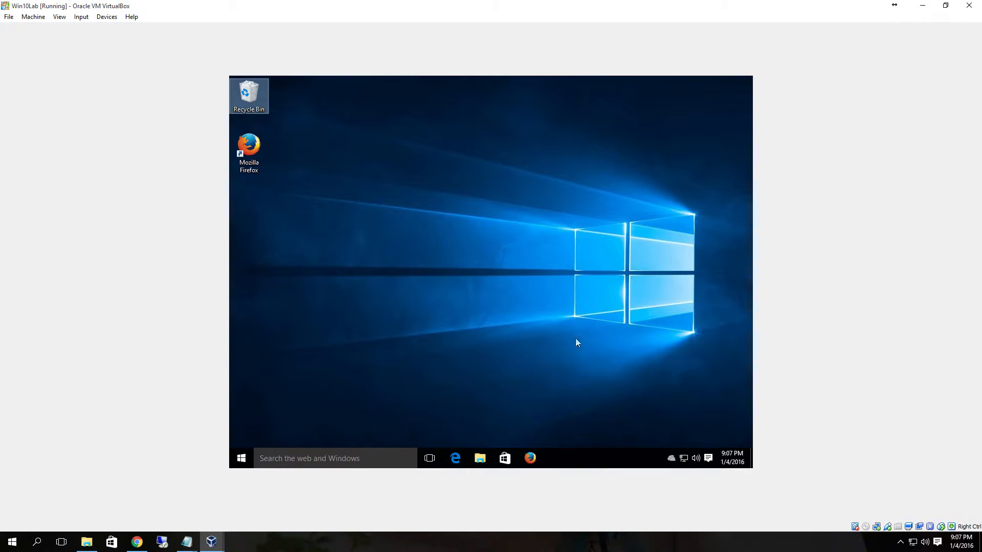
pyautogui.rightClick(240, 94)
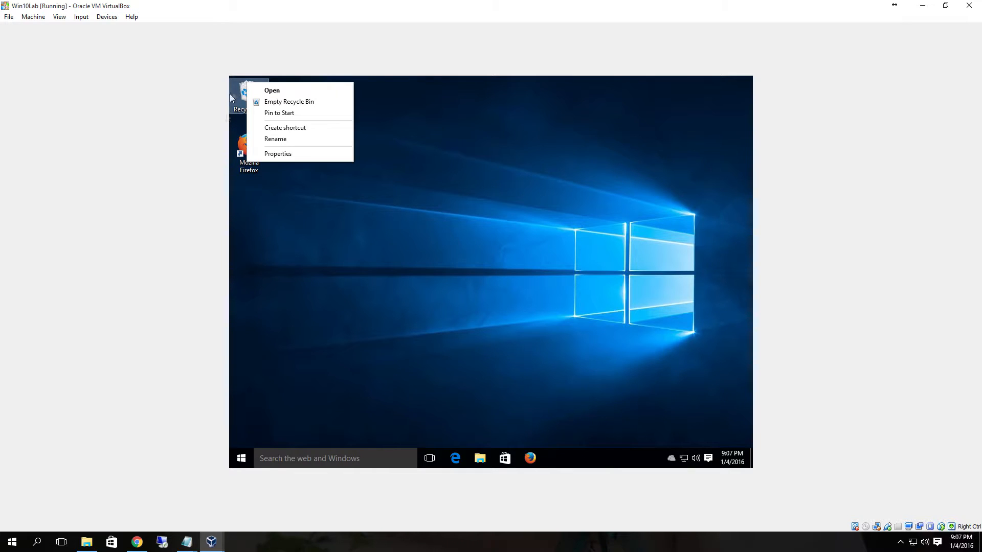
pyautogui.click(286, 102)
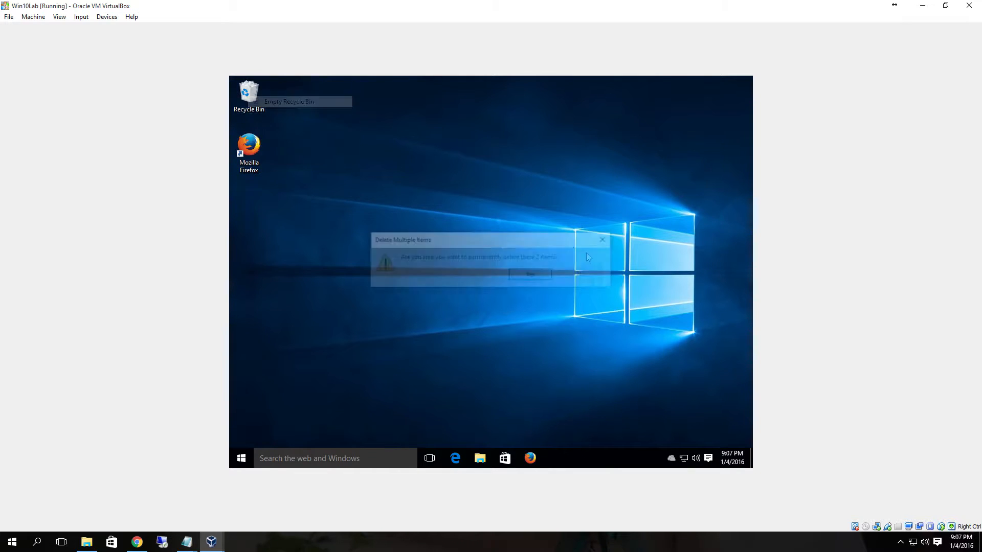
pyautogui.click(538, 276)
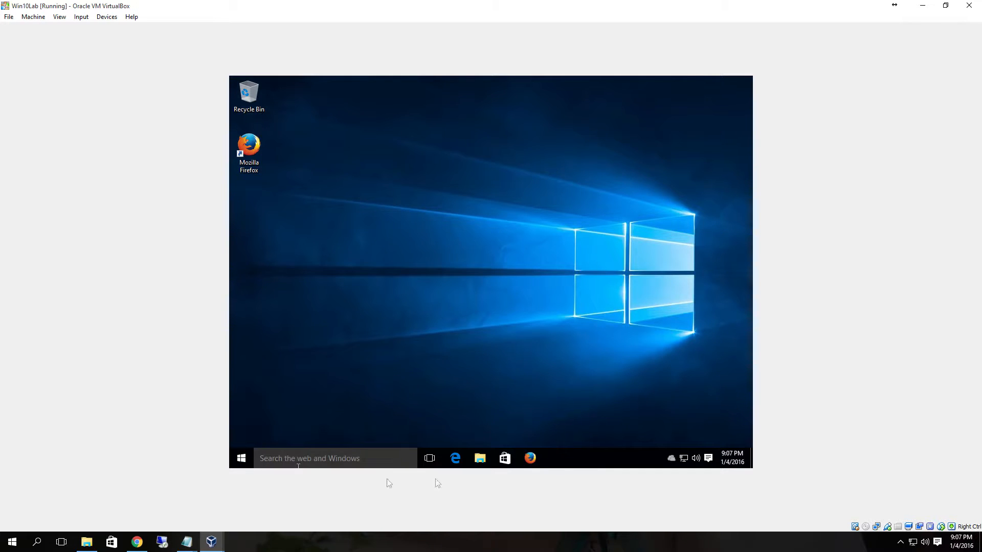
# Step: Run ipconfig in a Command Prompt on the virtual machine, examine the Ethernet adapter's IPv4 address, and close the window
pyautogui.click(279, 456)
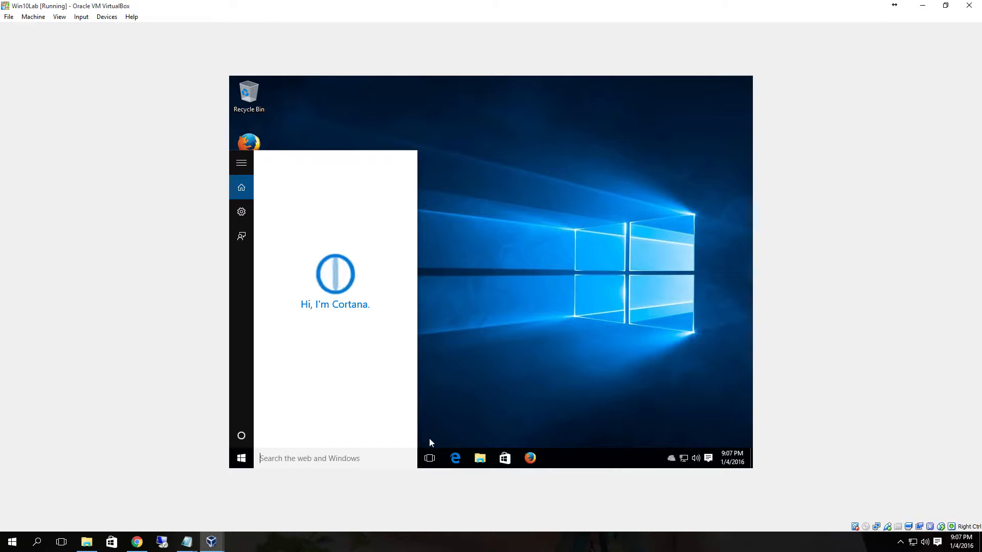
pyautogui.write('cmd')
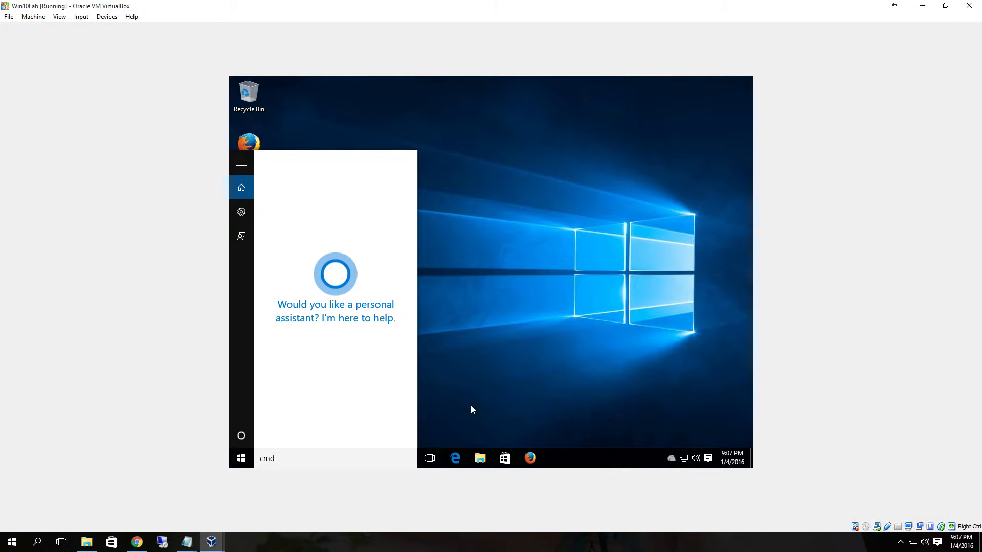
pyautogui.press('Return')
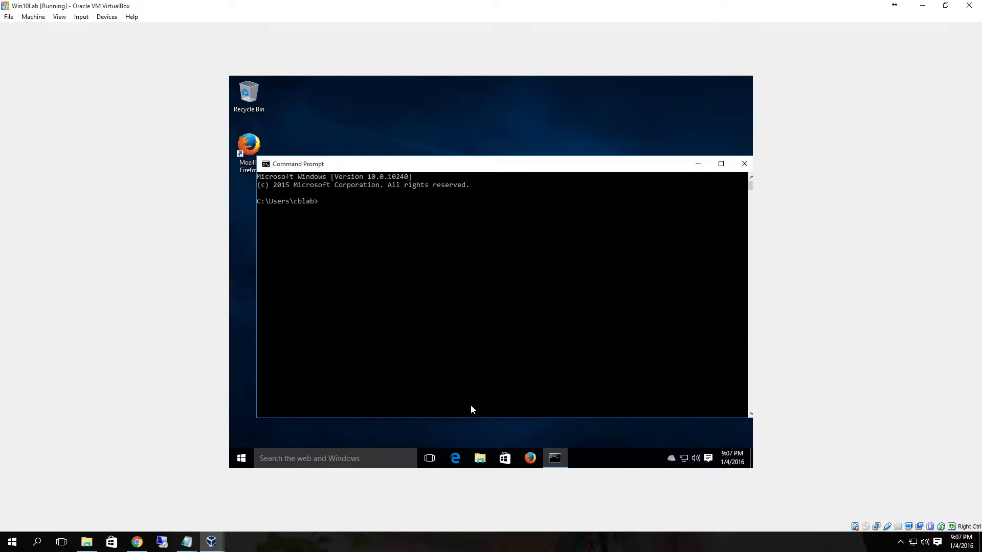
pyautogui.click(240, 458)
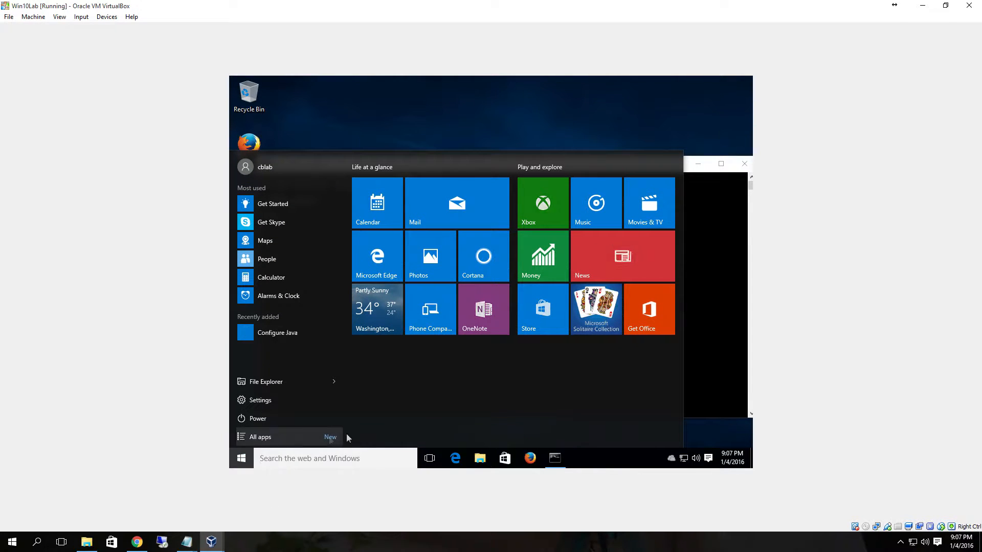
pyautogui.click(625, 116)
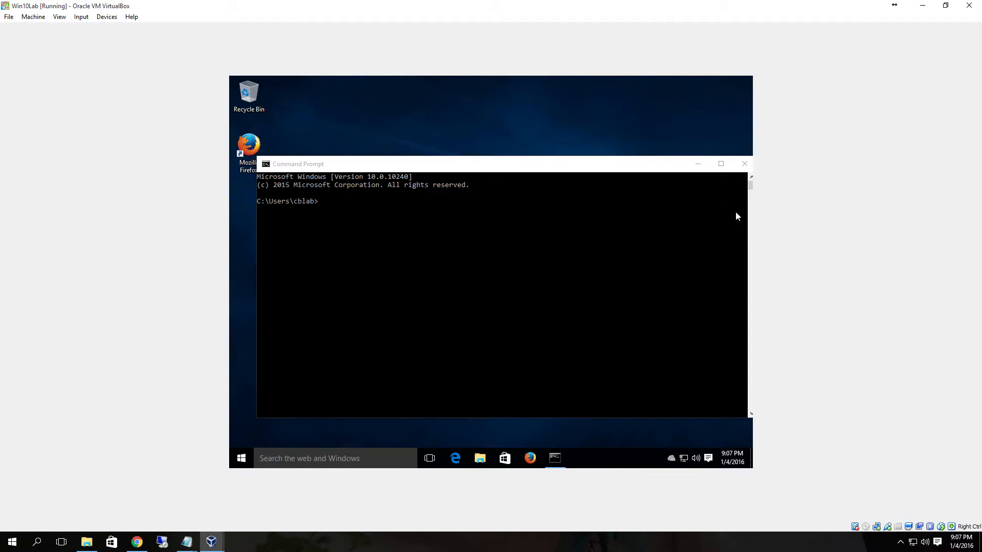
pyautogui.click(551, 254)
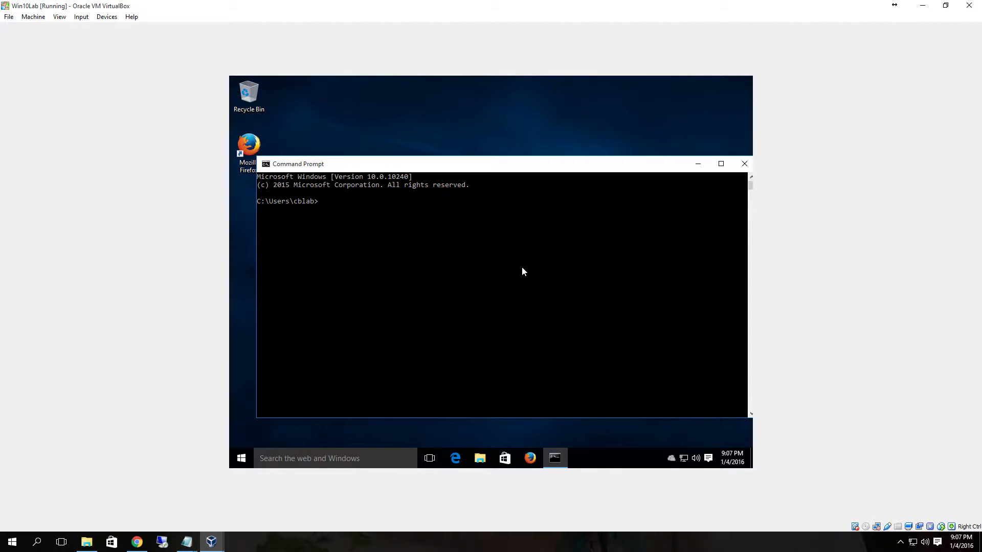
pyautogui.write('ipconfig')
pyautogui.press('Return')
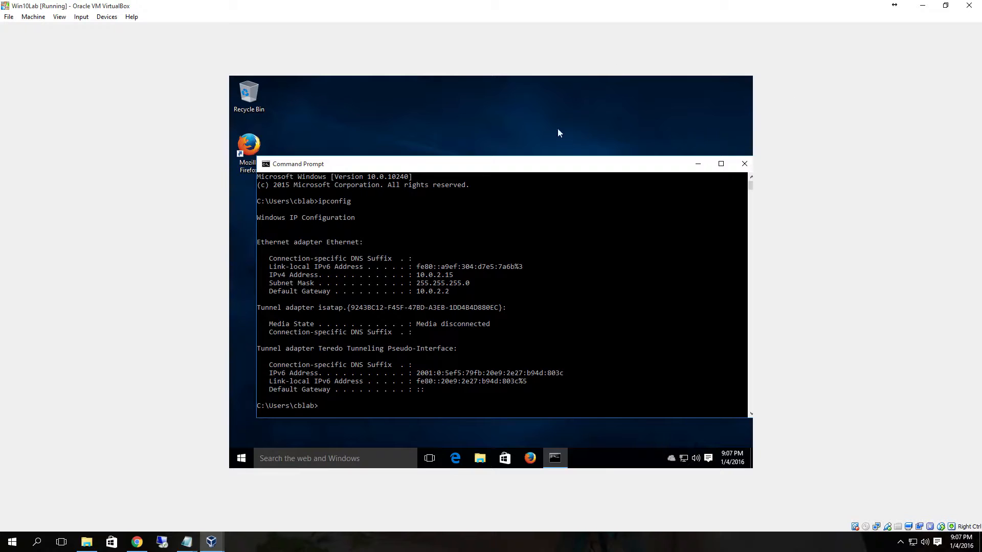
pyautogui.moveTo(460, 276); pyautogui.dragTo(404, 276)
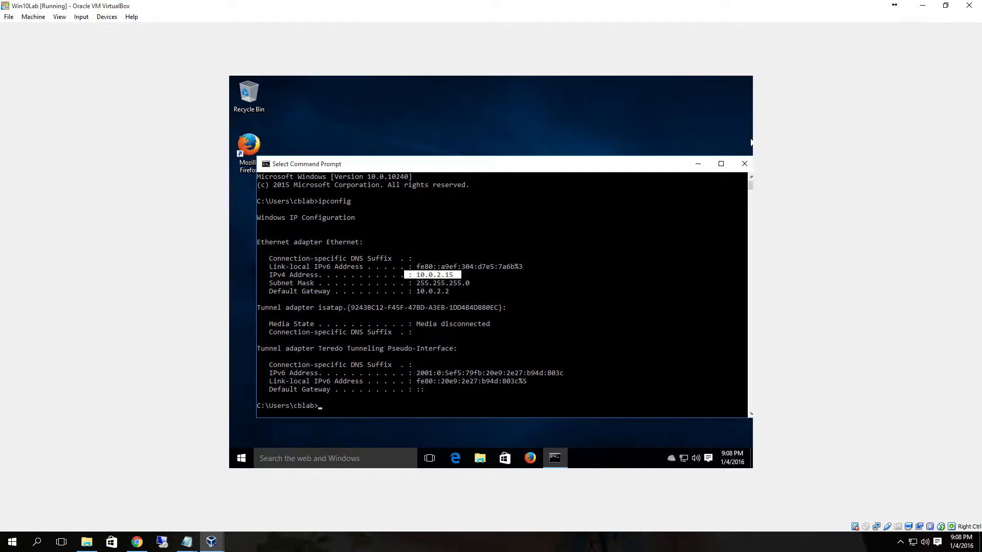
pyautogui.click(745, 164)
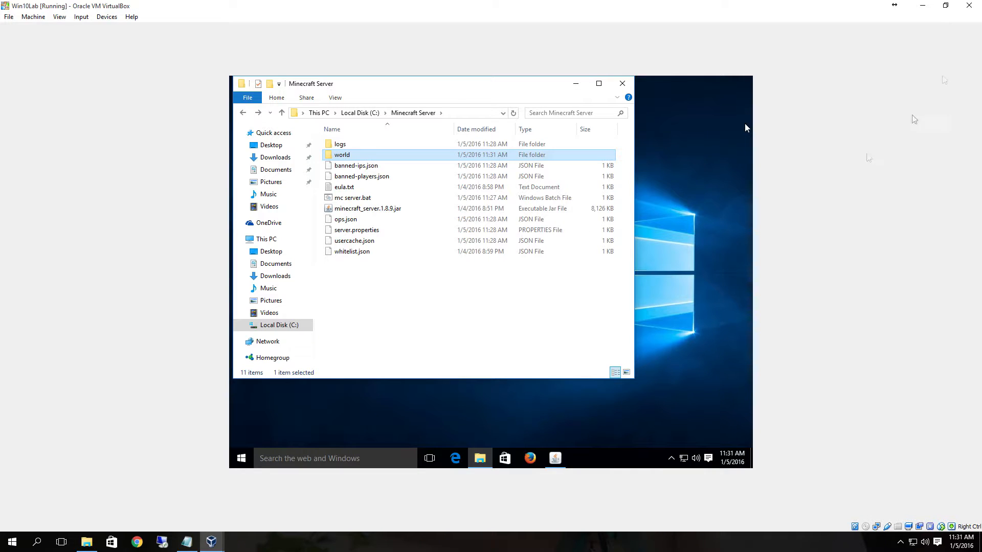
# Step: Create a new text document in the Minecraft Server folder and name it mc server.bat
pyautogui.click(620, 551)
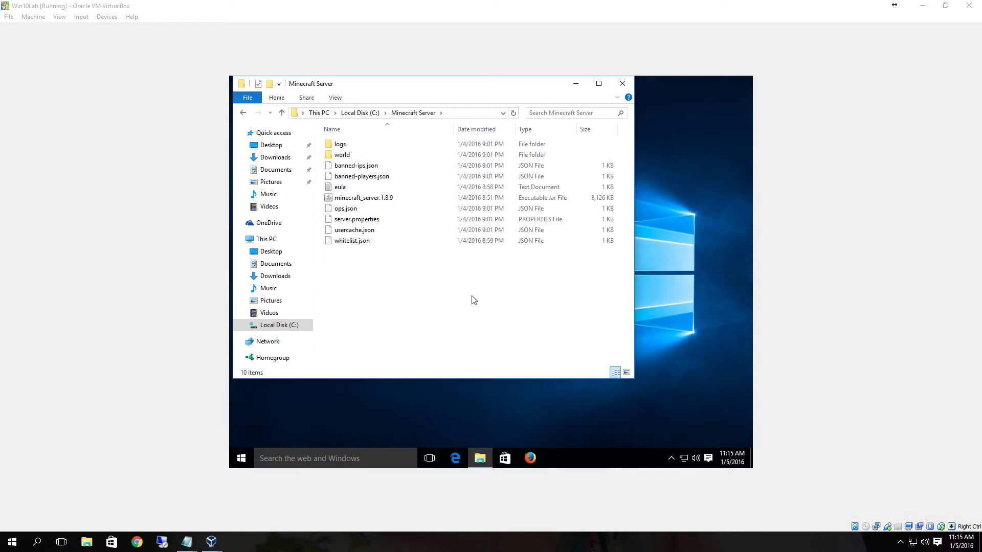
pyautogui.click(474, 302)
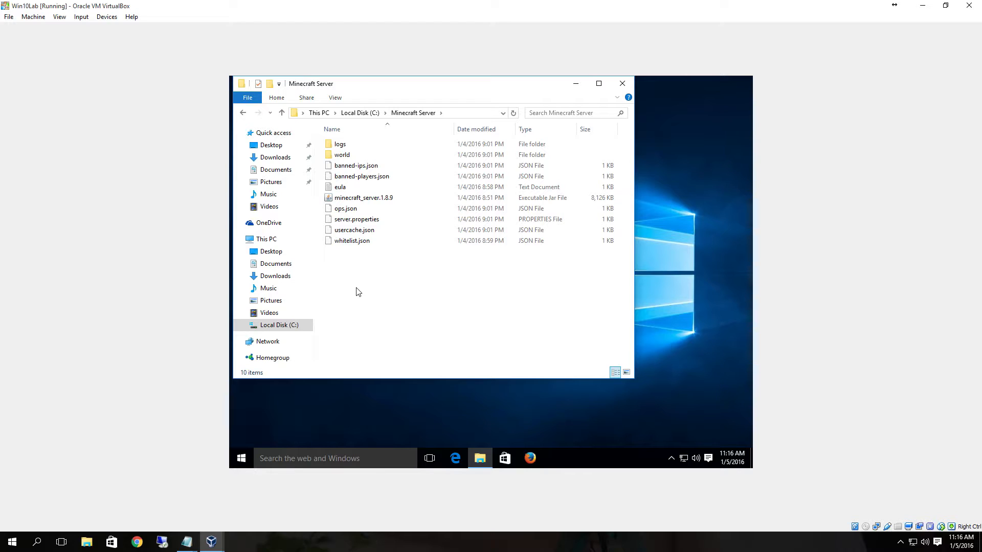
pyautogui.rightClick(366, 299)
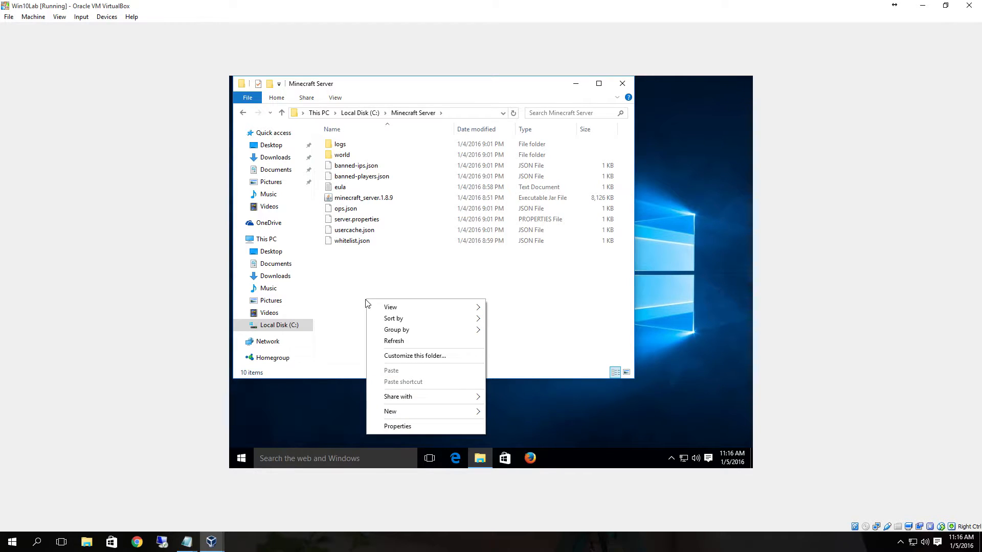
pyautogui.moveTo(417, 412)
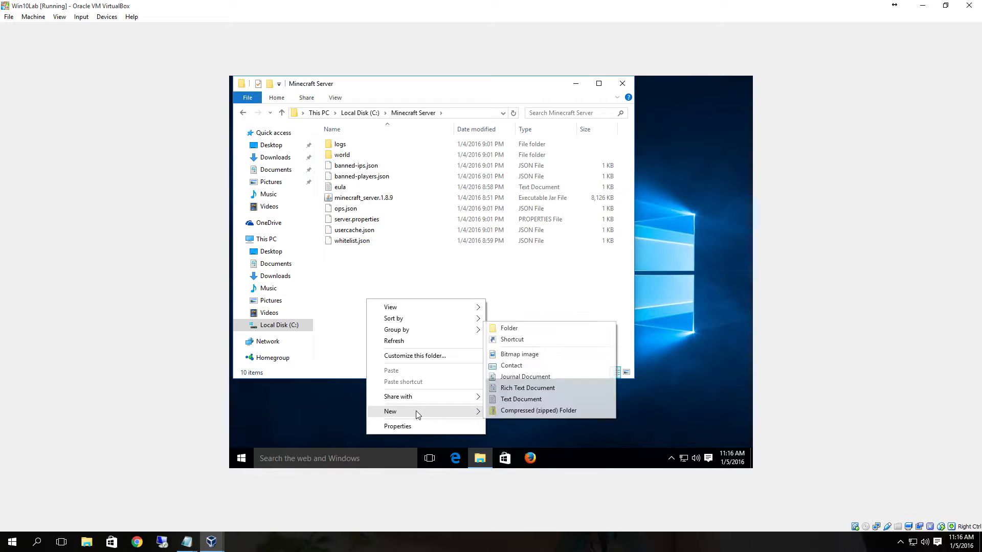
pyautogui.click(545, 401)
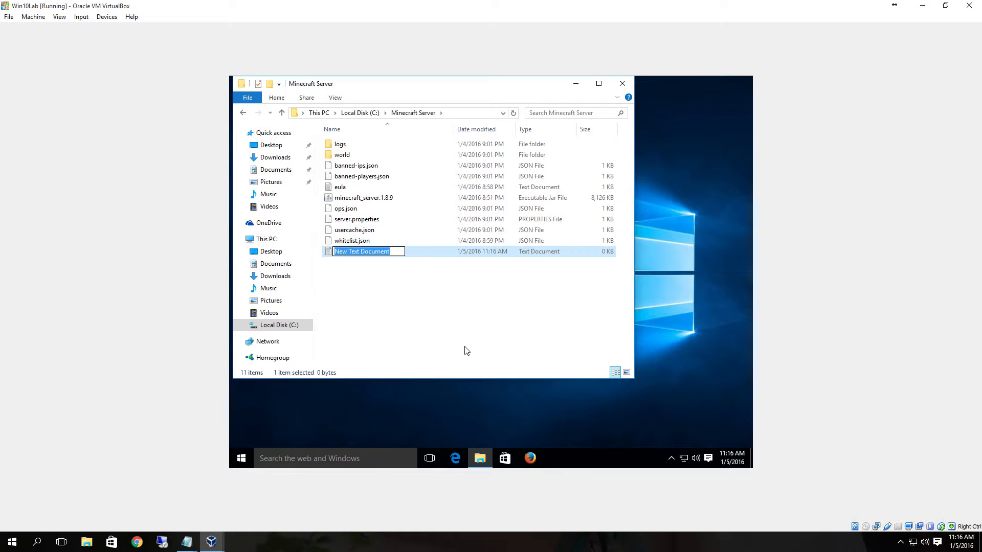
pyautogui.write('minecraft s')
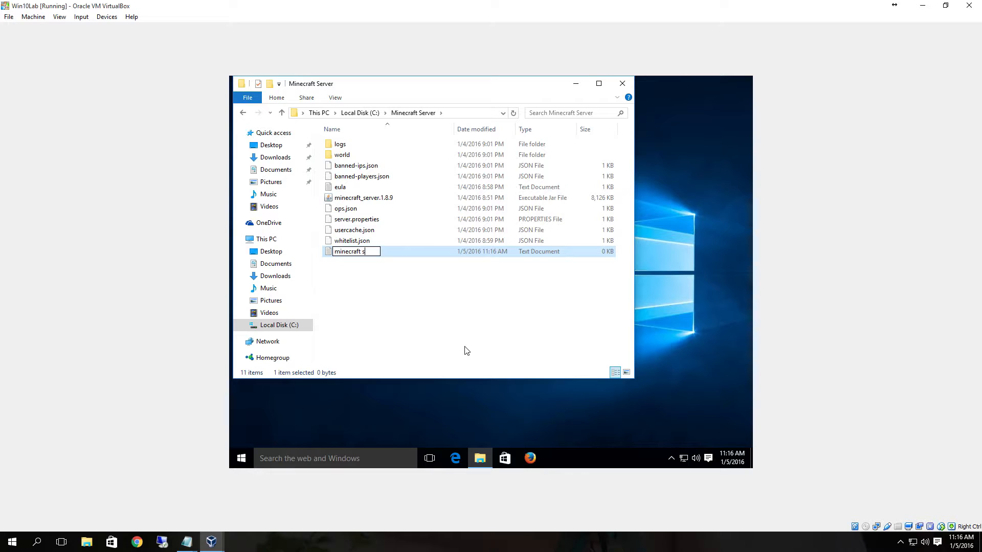
pyautogui.press('BackSpace')
pyautogui.press('BackSpace')
pyautogui.press('BackSpace')
pyautogui.press('BackSpace')
pyautogui.press('BackSpace')
pyautogui.press('BackSpace')
pyautogui.press('BackSpace')
pyautogui.press('BackSpace')
pyautogui.press('BackSpace')
pyautogui.write('c server.bat')
pyautogui.press('Return')
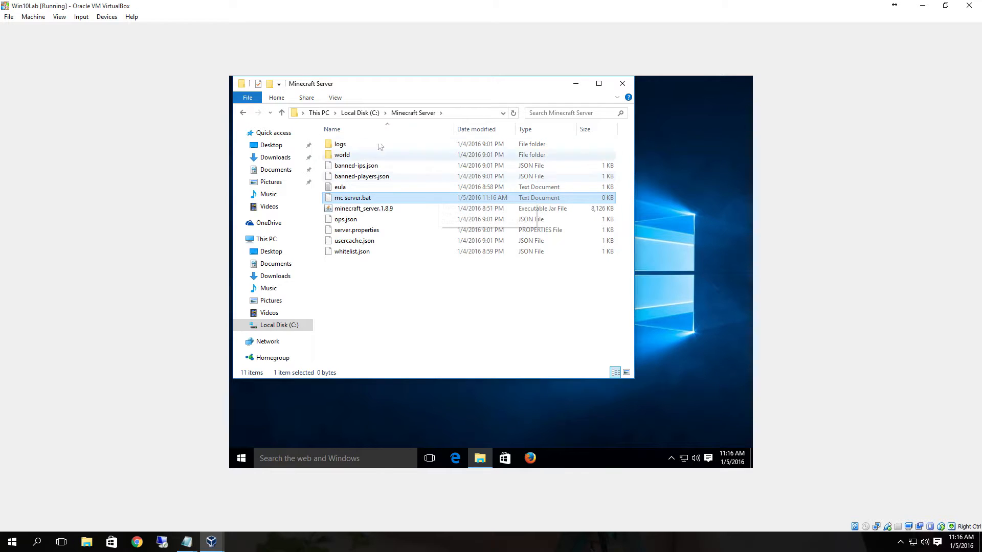
# Step: Turn on the display of file name extensions for the Minecraft Server folder
pyautogui.click(335, 97)
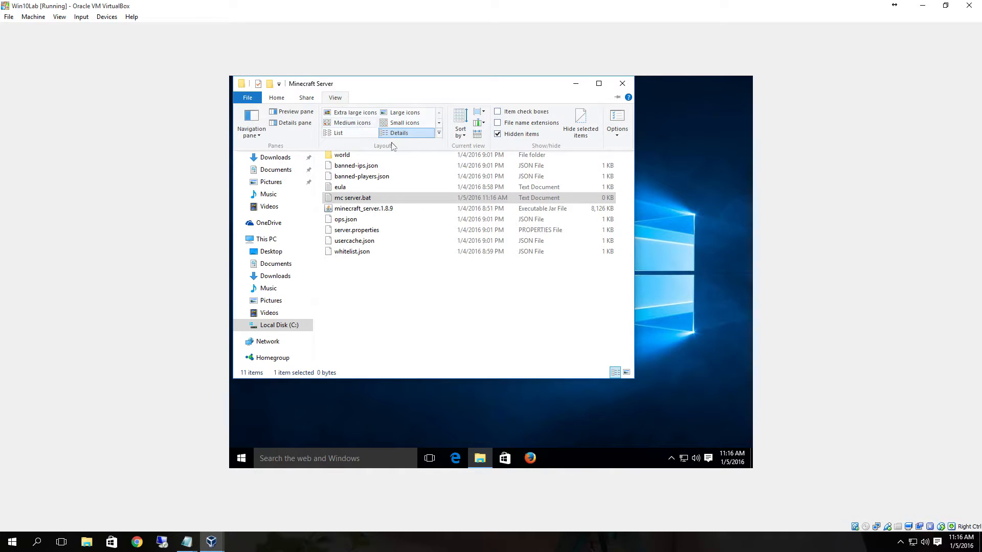
pyautogui.click(498, 124)
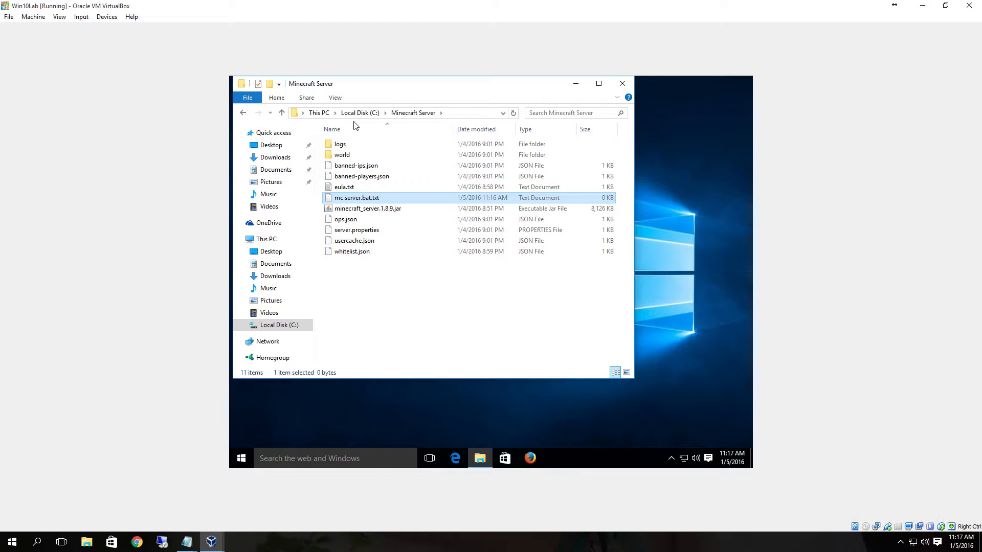
pyautogui.click(335, 98)
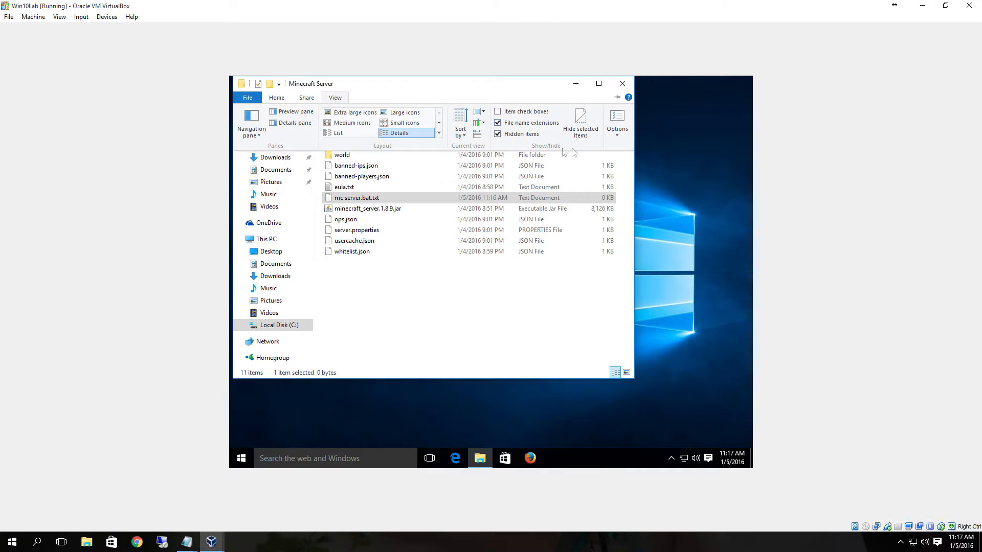
pyautogui.click(494, 294)
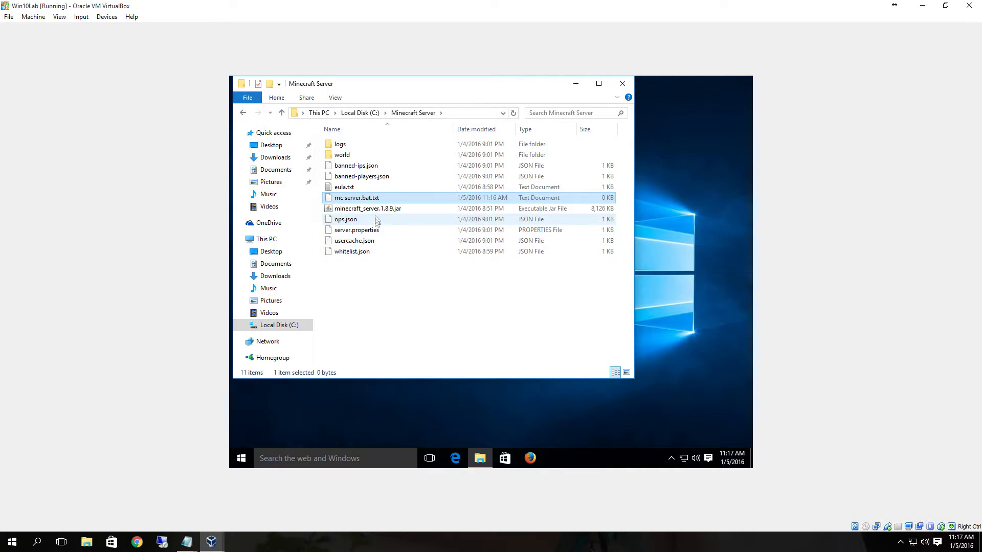
pyautogui.rightClick(376, 199)
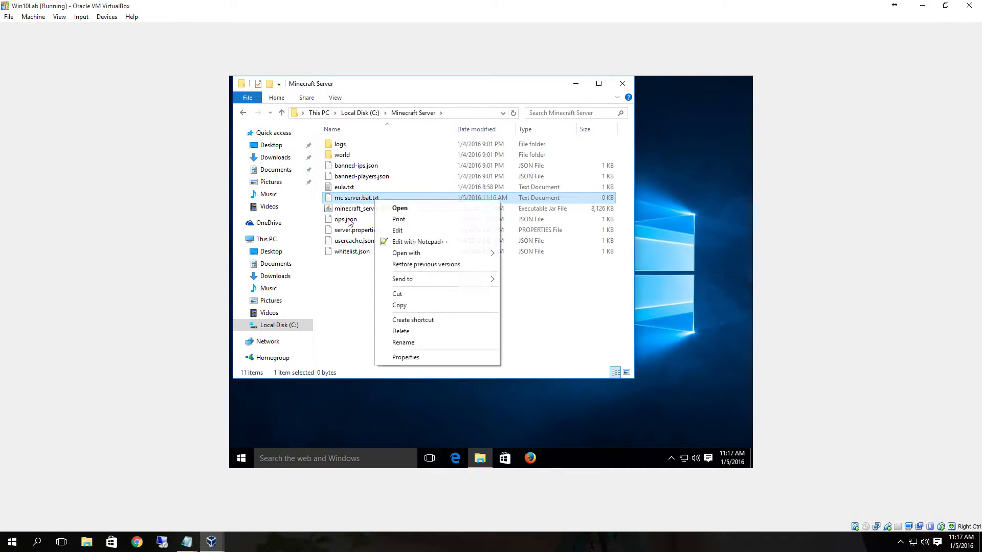
pyautogui.click(414, 342)
pyautogui.click(455, 243)
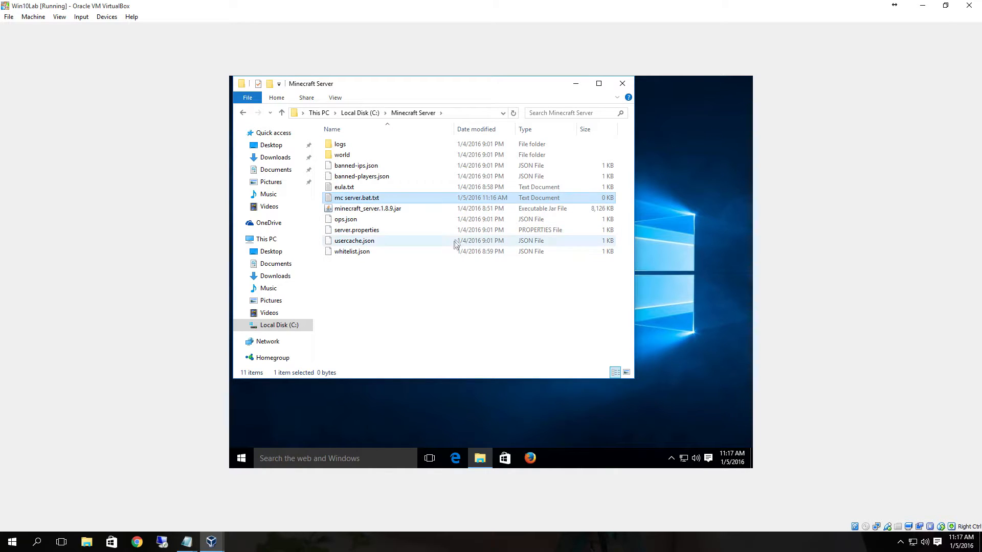
# Step: Rename mc server.bat.txt as mc server.bat and accept the change of file extension
pyautogui.rightClick(366, 201)
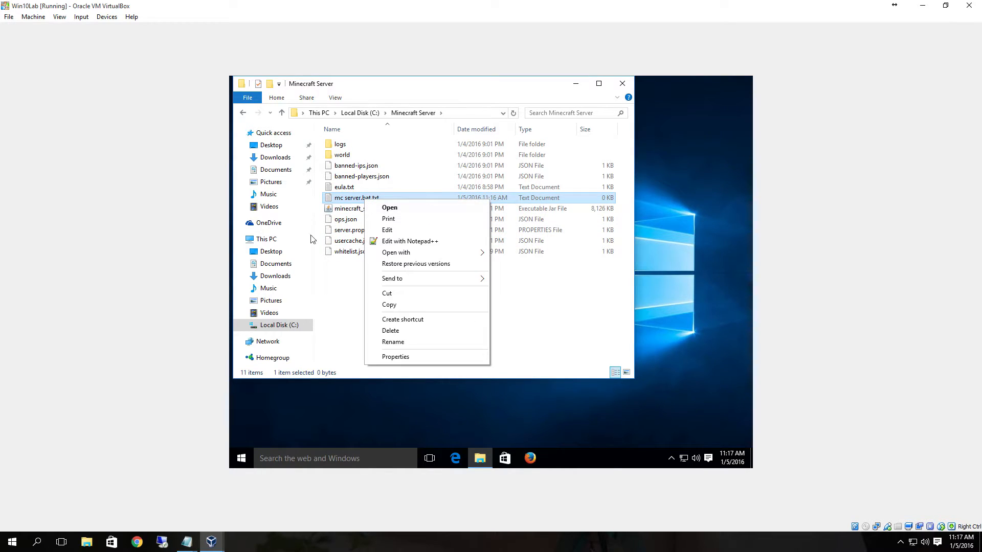
pyautogui.click(397, 343)
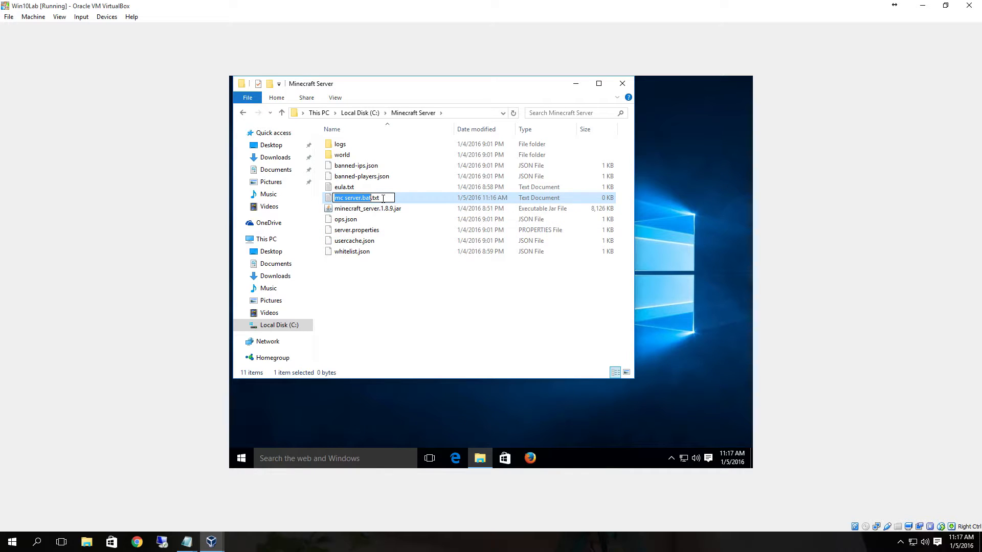
pyautogui.press('Right')
pyautogui.press('Delete')
pyautogui.press('Delete')
pyautogui.press('Delete')
pyautogui.press('Return')
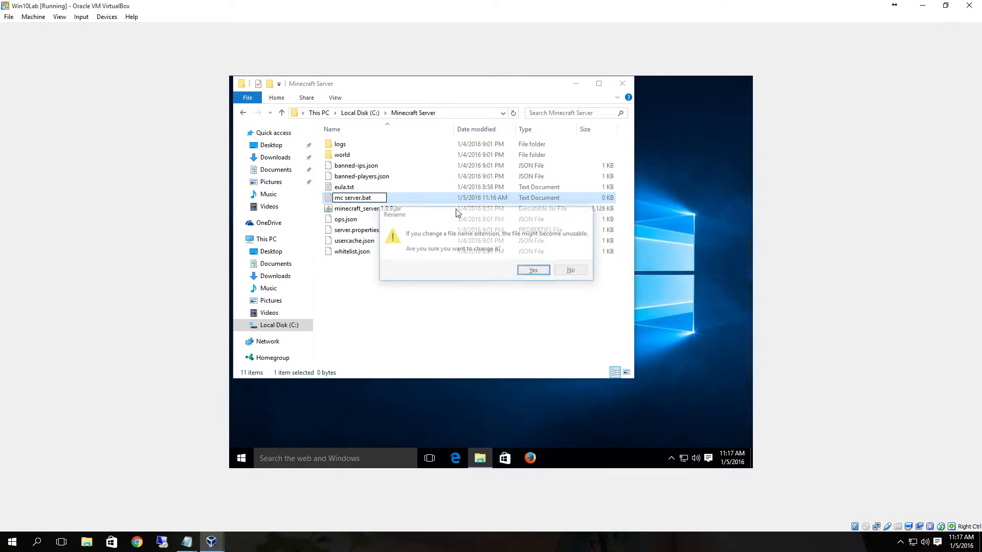
pyautogui.click(532, 274)
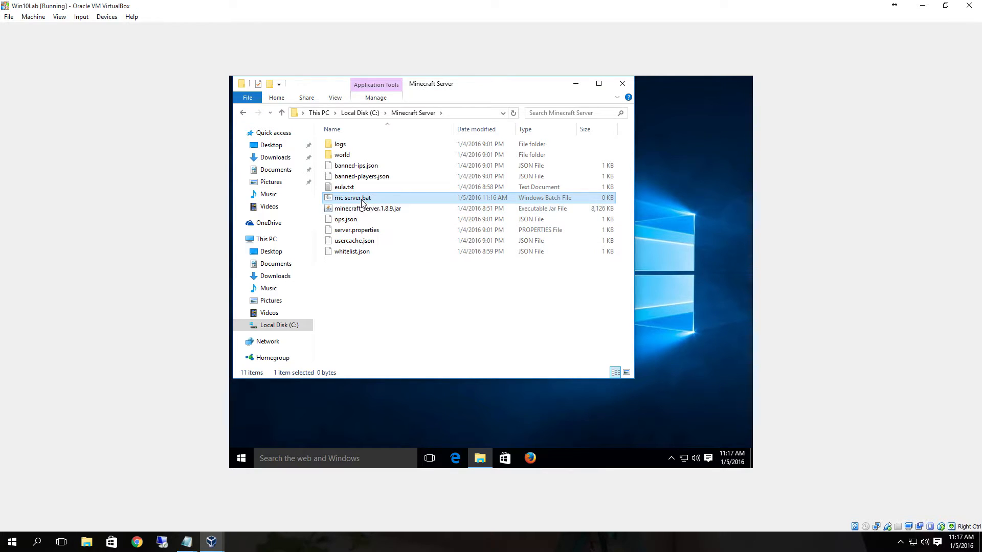
# Step: Switch to Youtube Video Links.txt in Notepad on the host and examine the full Java launch command through to its end
pyautogui.click(186, 542)
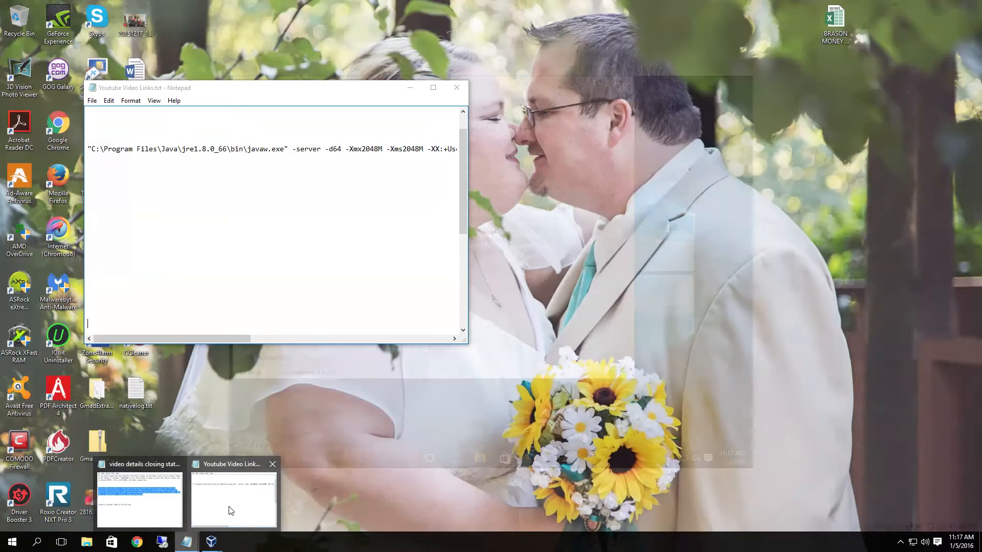
pyautogui.click(229, 506)
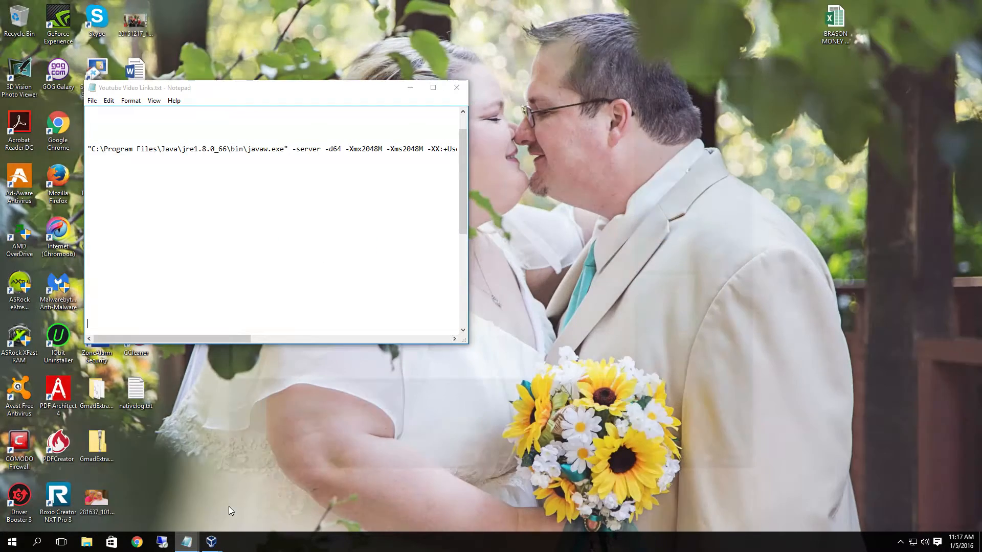
pyautogui.moveTo(87, 148); pyautogui.dragTo(303, 161)
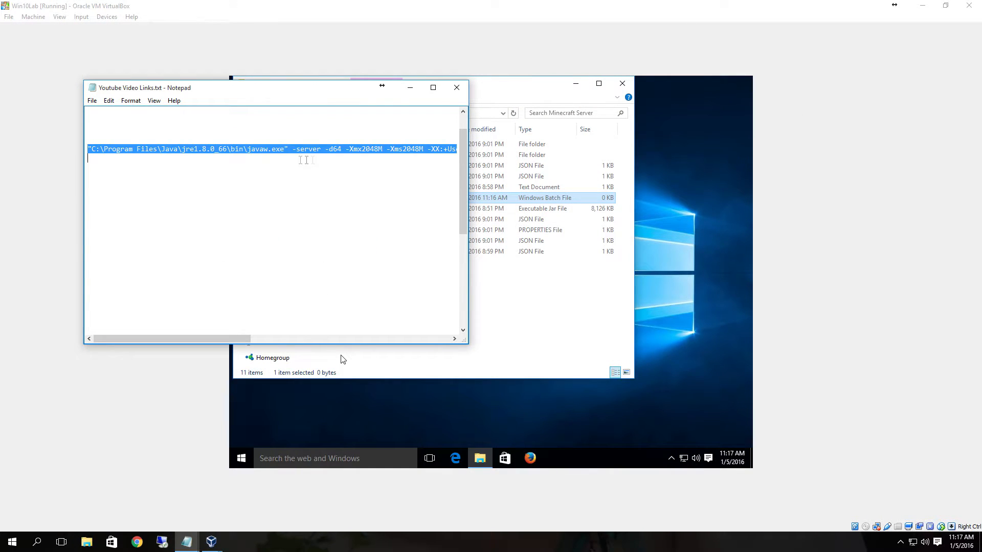
pyautogui.click(417, 167)
pyautogui.moveTo(88, 149); pyautogui.dragTo(470, 152)
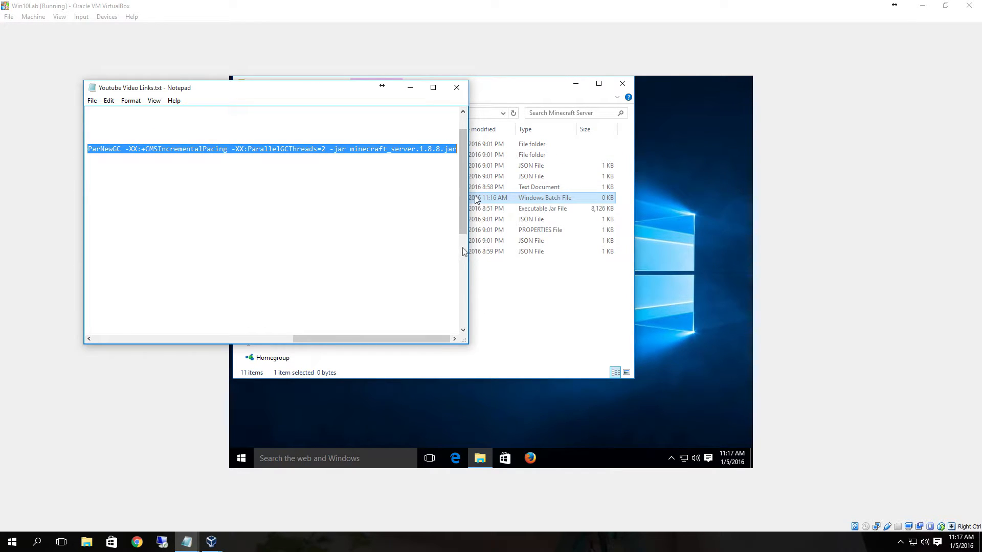
# Step: Open mc server.bat for editing in Notepad++ on the virtual machine
pyautogui.click(546, 309)
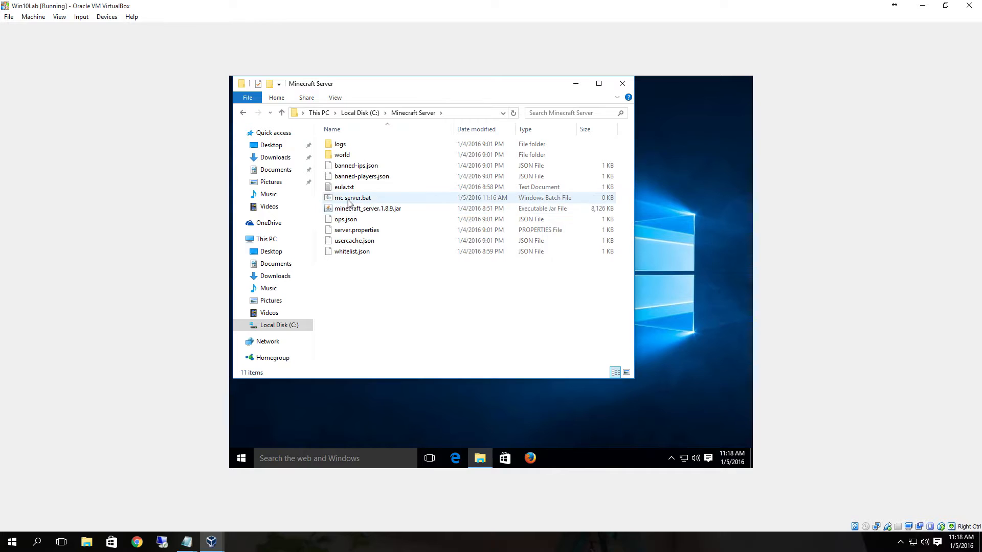
pyautogui.rightClick(348, 201)
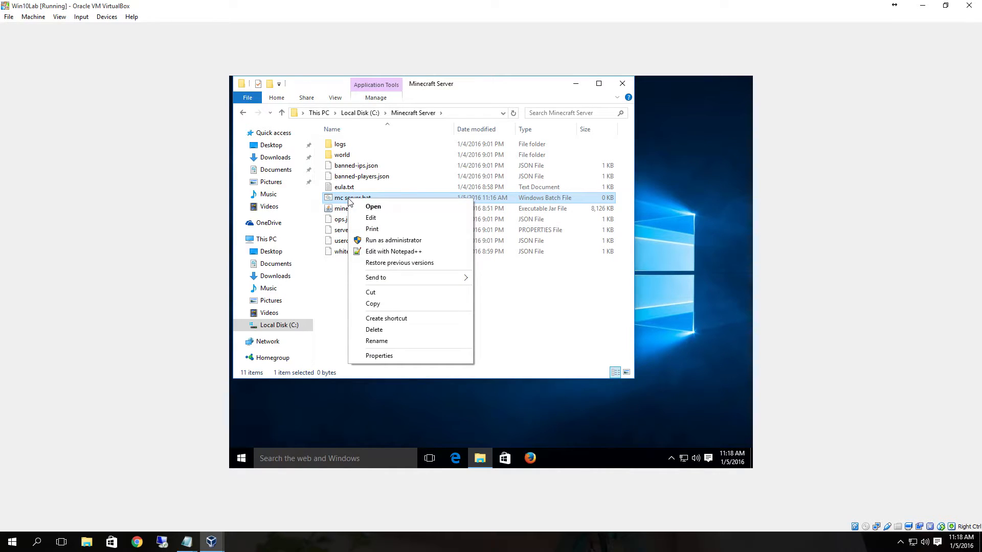
pyautogui.click(393, 254)
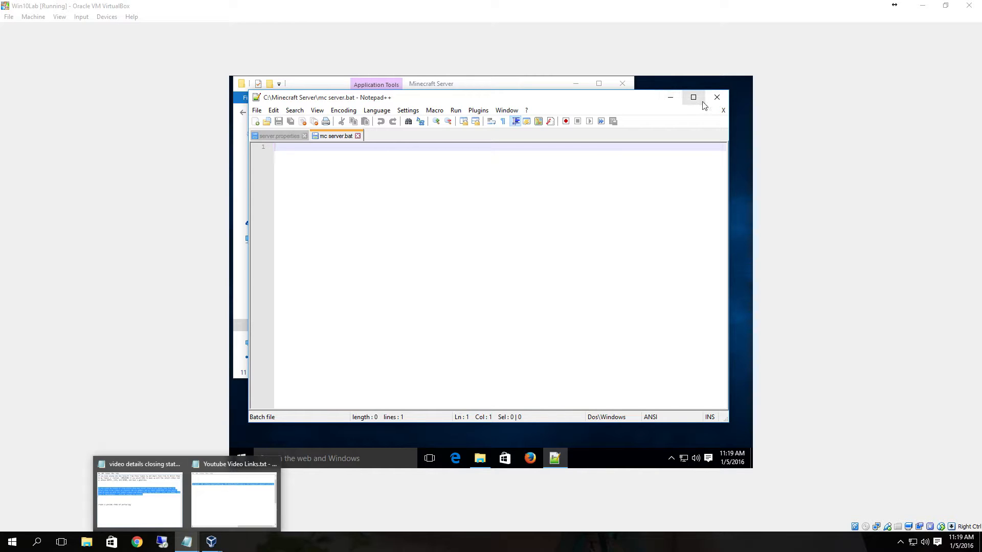
# Step: Restore the virtual machine window to a smaller size and arrange it beside the host's Notepad window with the whole guest desktop in view
pyautogui.click(946, 5)
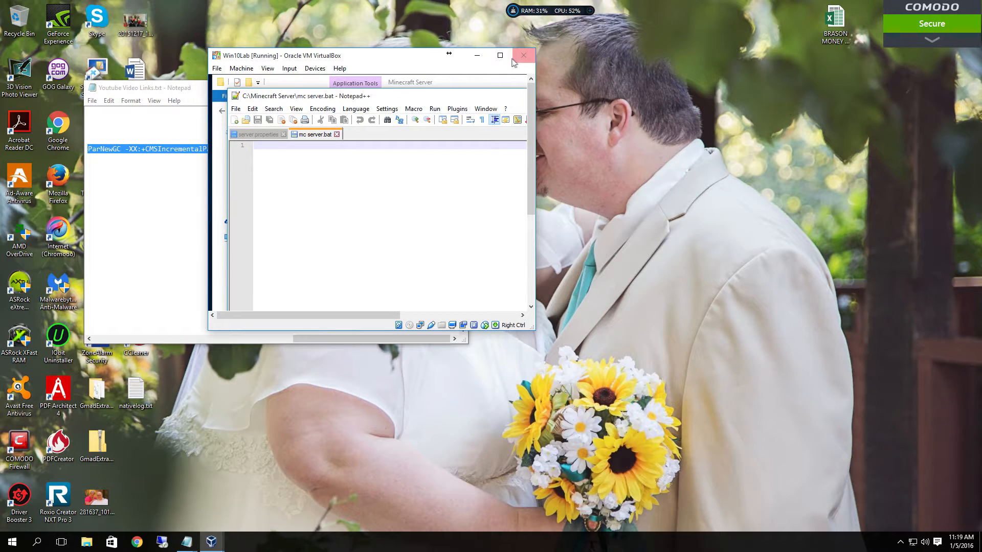
pyautogui.moveTo(445, 57); pyautogui.dragTo(738, 85)
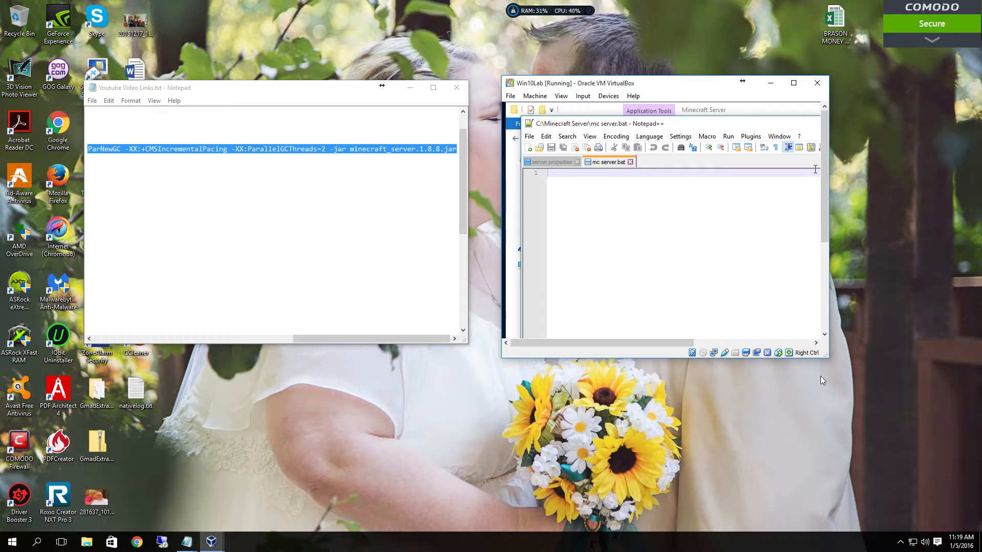
pyautogui.moveTo(827, 356); pyautogui.dragTo(979, 519)
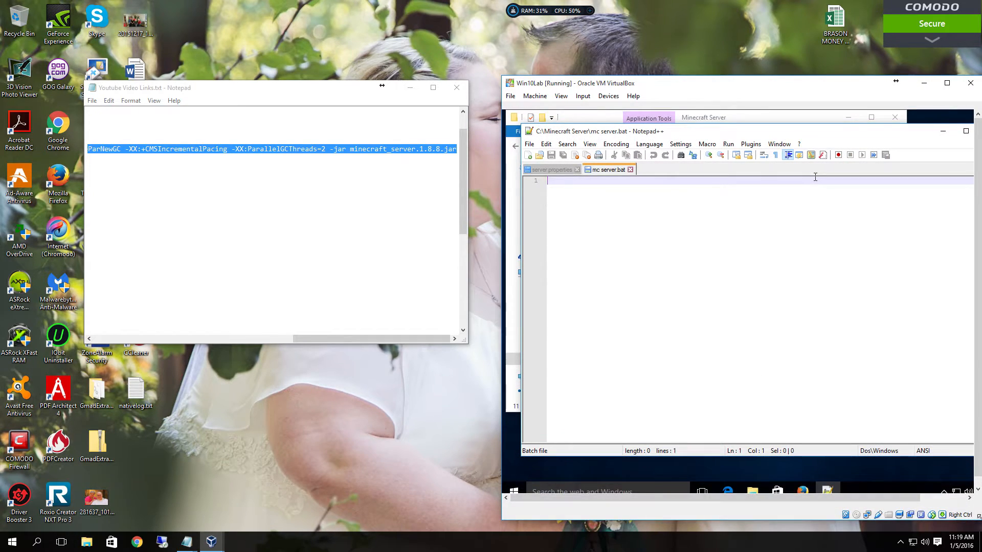
pyautogui.moveTo(769, 83); pyautogui.dragTo(673, 63)
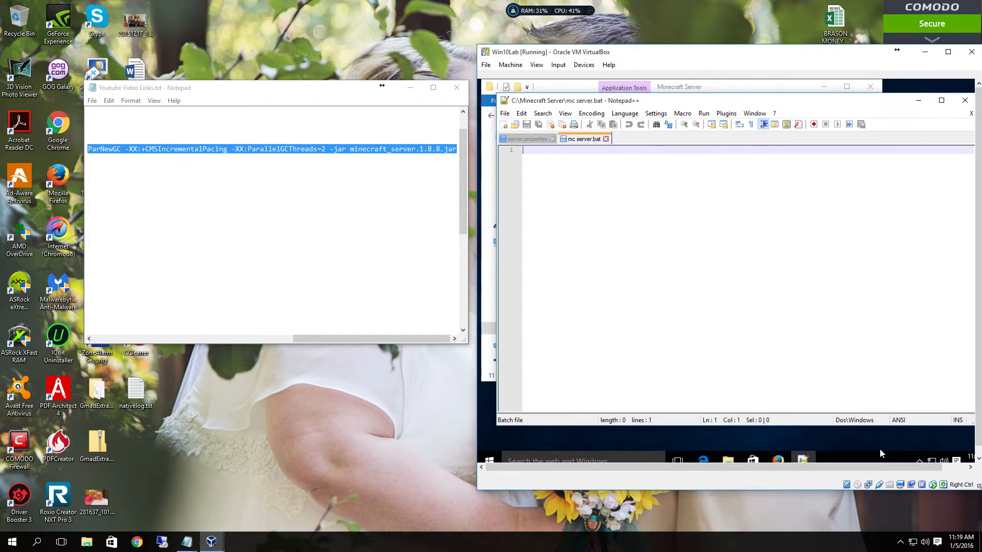
pyautogui.moveTo(258, 88); pyautogui.dragTo(191, 89)
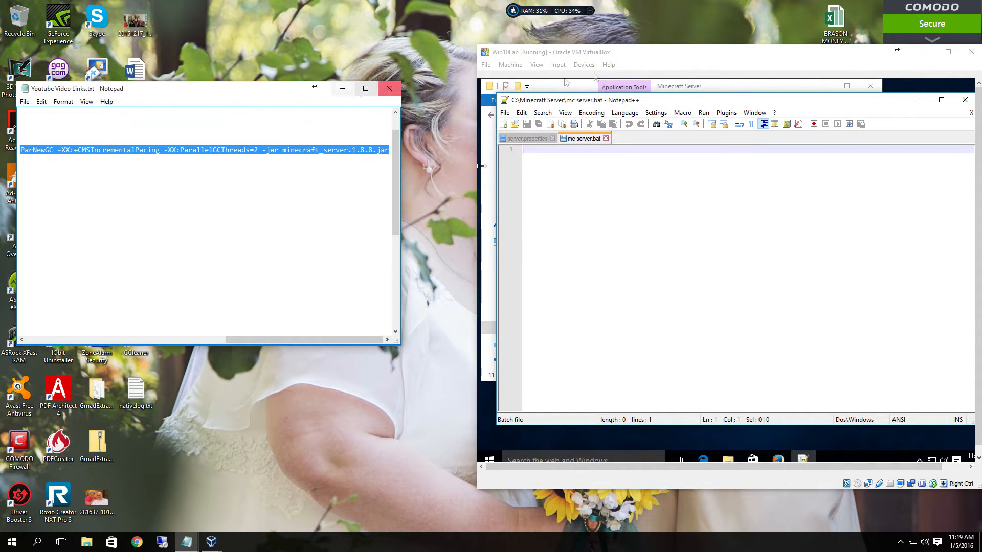
pyautogui.moveTo(631, 54); pyautogui.dragTo(570, 46)
pyautogui.moveTo(919, 480); pyautogui.dragTo(965, 505)
# Step: Enter the start of the quoted Java path, "C:\Program Files\Java\", on line 1 of mc server.bat, following the reference command in Notepad
pyautogui.write('"')
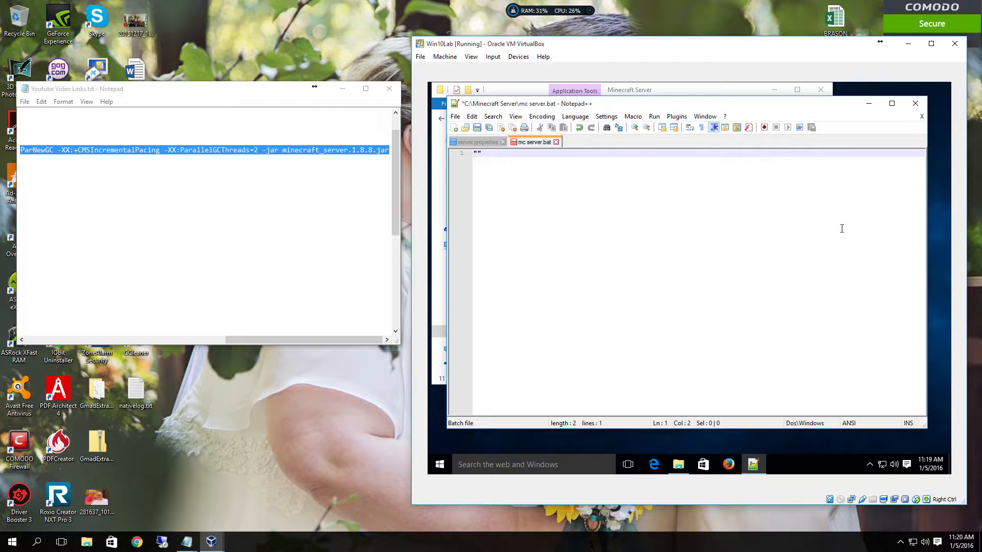
pyautogui.moveTo(239, 340); pyautogui.dragTo(21, 341)
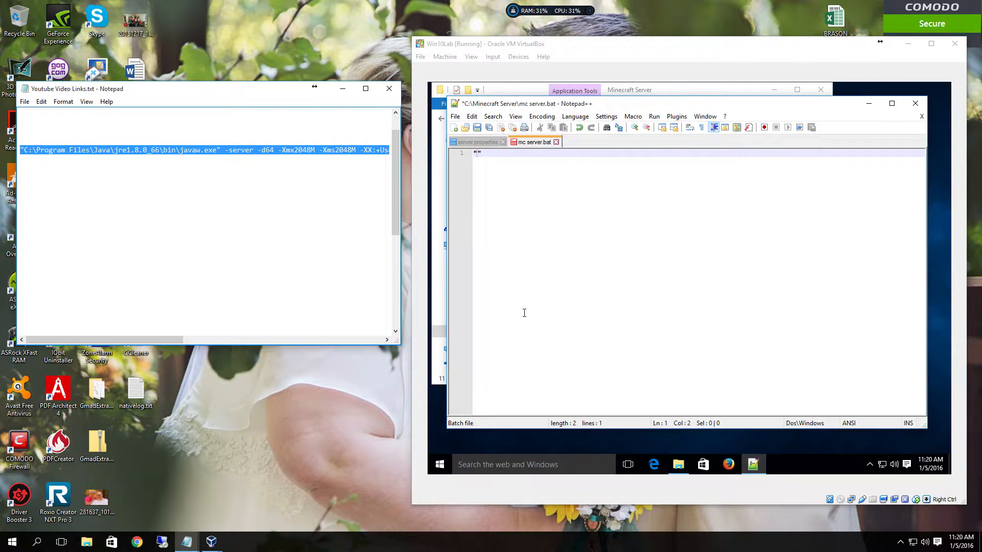
pyautogui.hotkey('ctrl', 'Home')
pyautogui.click(478, 152)
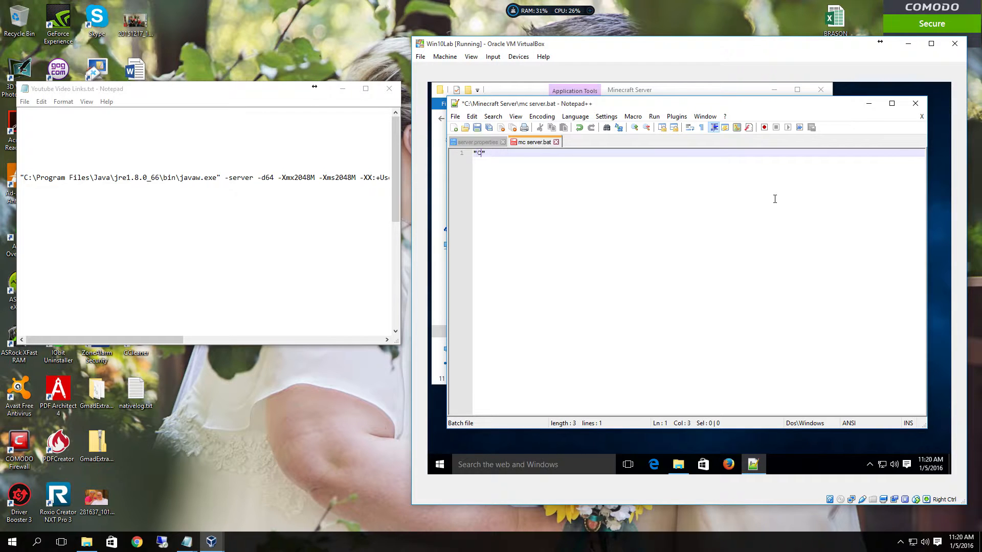
pyautogui.write('"C:\\Program Files\\')
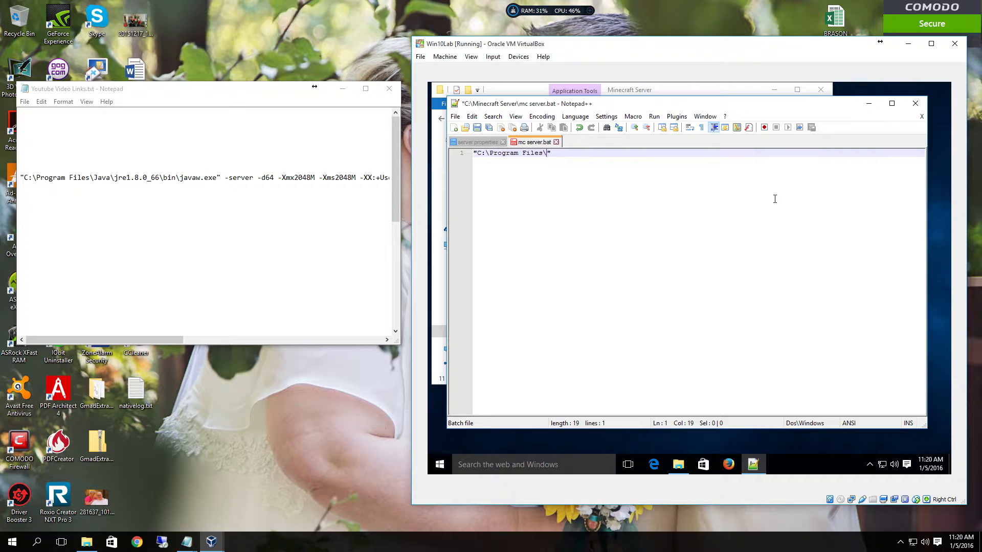
pyautogui.write('Java\\')
# Step: Browse the virtual machine's C:\Program Files\Java folder to check the JRE folder name against the reference command
pyautogui.click(681, 466)
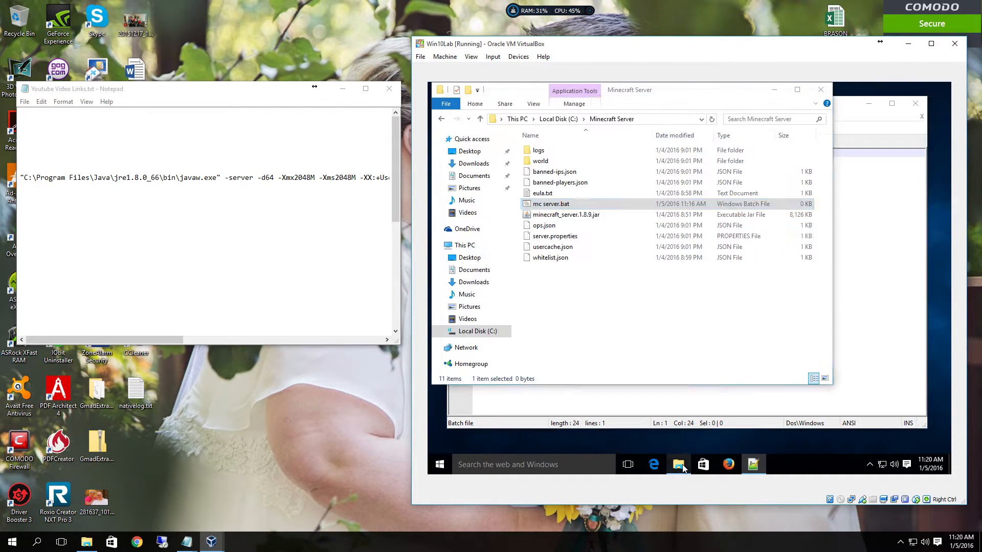
pyautogui.click(486, 332)
pyautogui.doubleClick(556, 183)
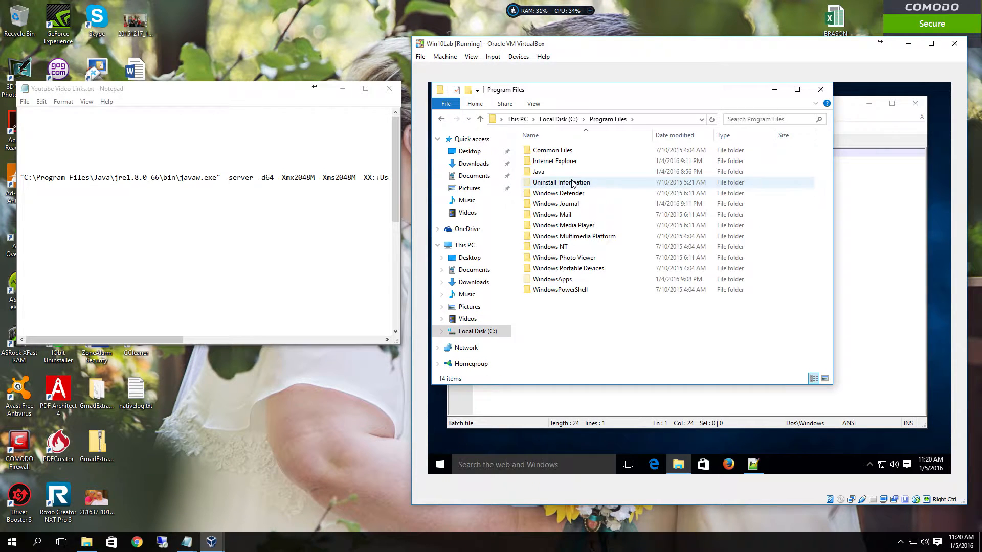
pyautogui.doubleClick(539, 172)
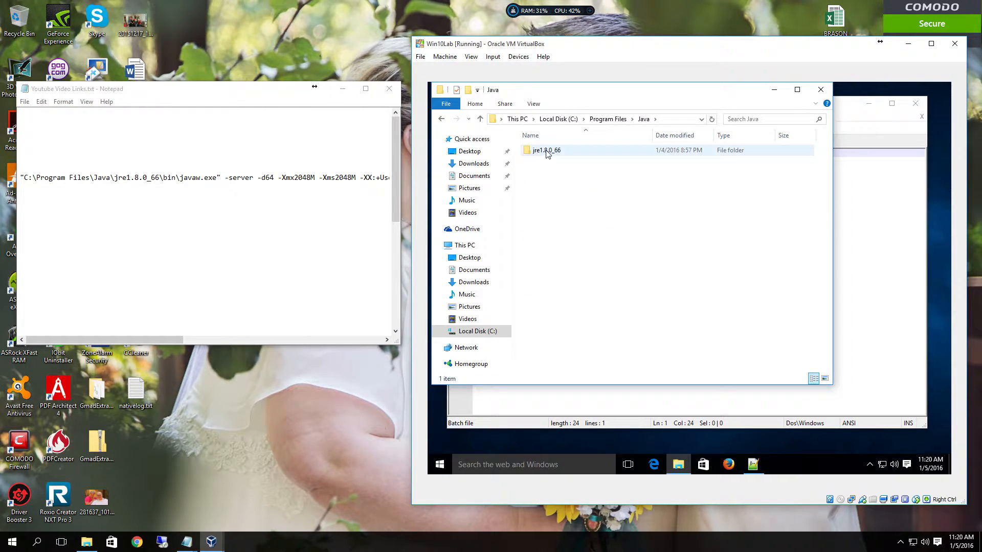
pyautogui.click(547, 153)
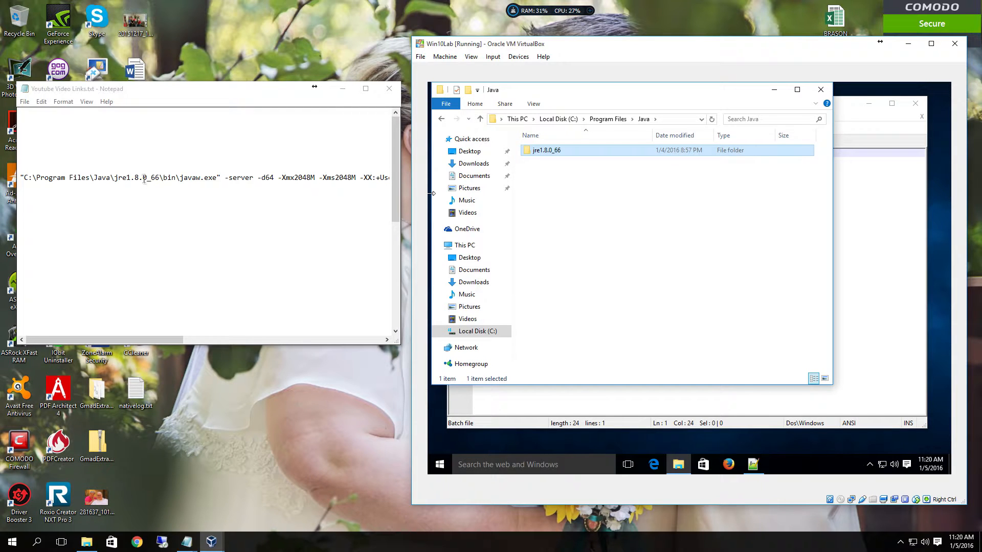
pyautogui.click(144, 178)
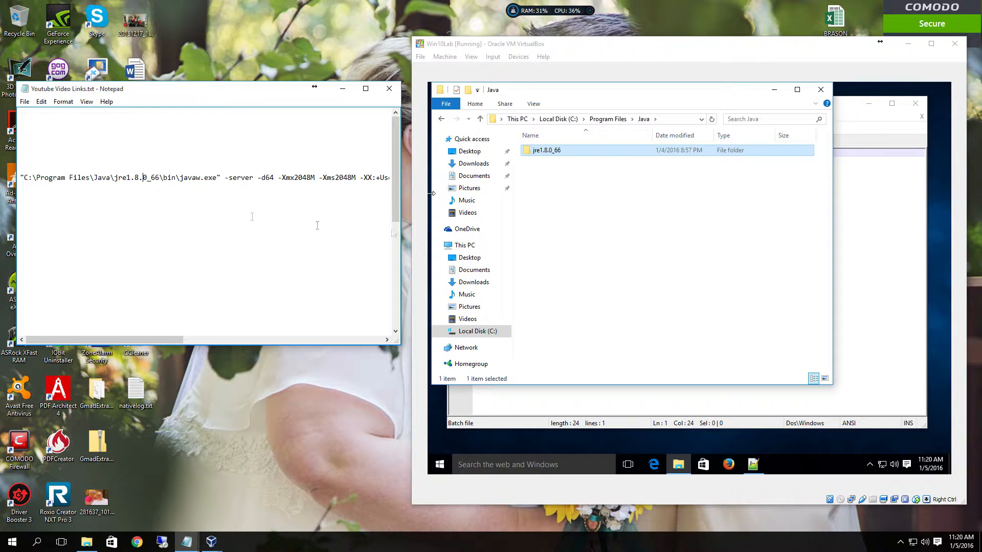
pyautogui.click(774, 90)
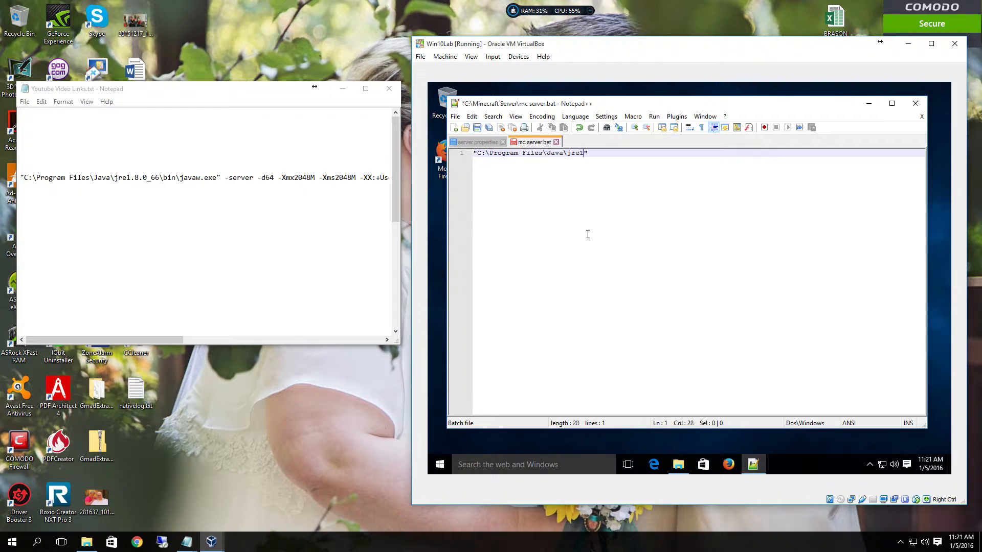
# Step: Continue line 1 of mc server.bat with the path jre1.8.0_66\bin\javaw.exe and the options -sever -d64 -Xmx1024M -Xms1024M
pyautogui.write('8.0_66\\bin')
pyautogui.write('\\javaw.exe')
pyautogui.write('-sever -d64')
pyautogui.write('-Xmx')
pyautogui.write('1024')
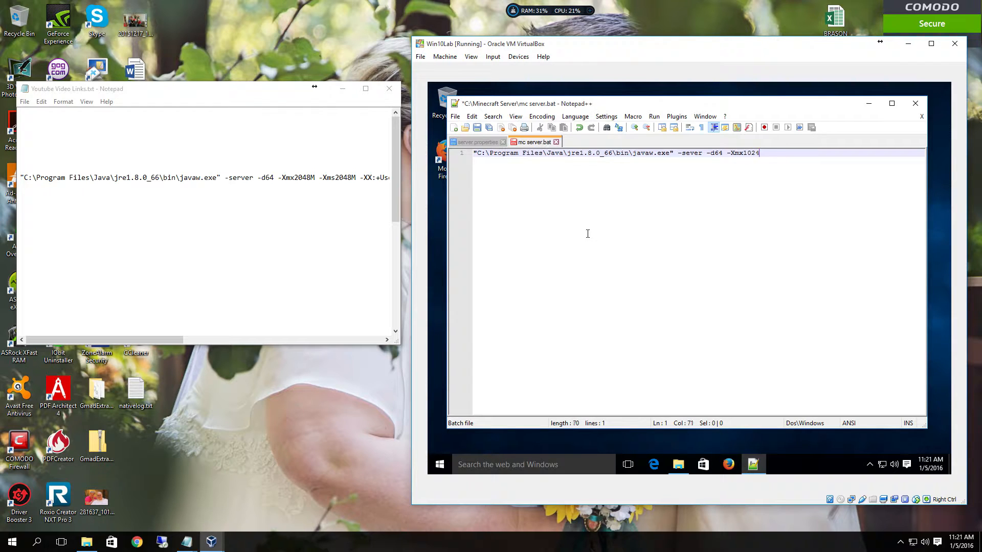
pyautogui.write('M -Xms1024M')
pyautogui.moveTo(176, 338); pyautogui.dragTo(381, 339)
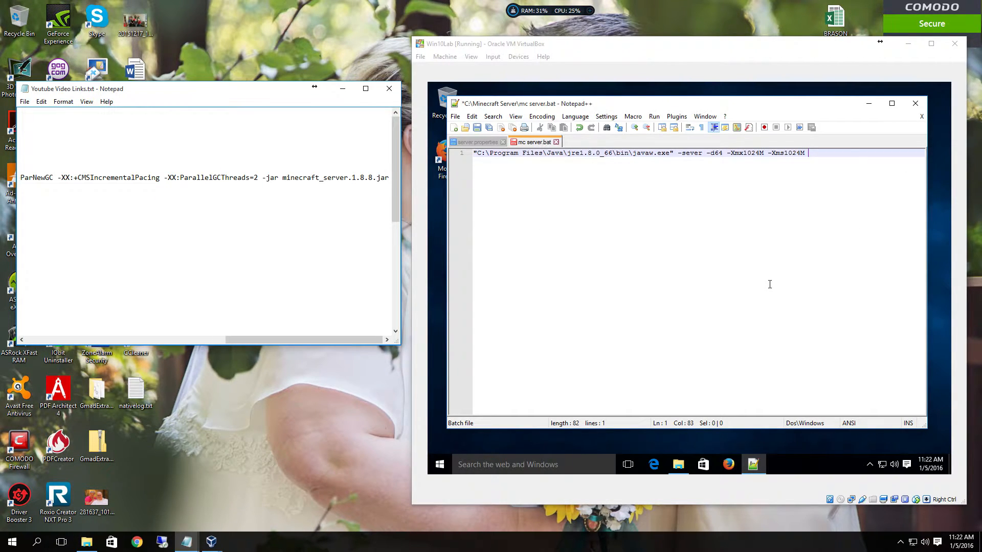
pyautogui.write('-jar')
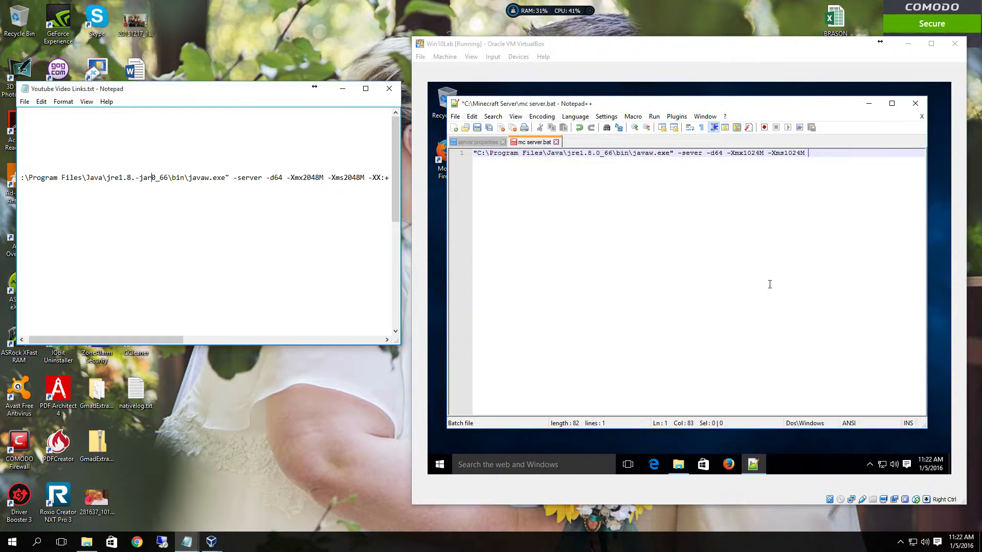
pyautogui.press('BackSpace')
pyautogui.press('BackSpace')
pyautogui.press('BackSpace')
pyautogui.press('BackSpace')
# Step: Append the -jar option to line 1 of mc server.bat, following the end of the reference command in Notepad
pyautogui.click(815, 152)
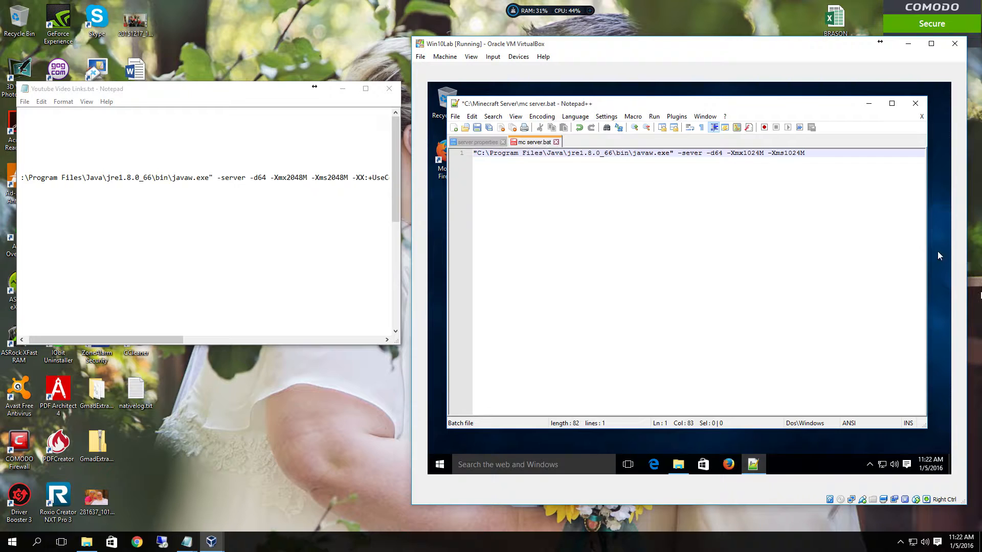
pyautogui.write('-jar')
pyautogui.moveTo(154, 341); pyautogui.dragTo(408, 343)
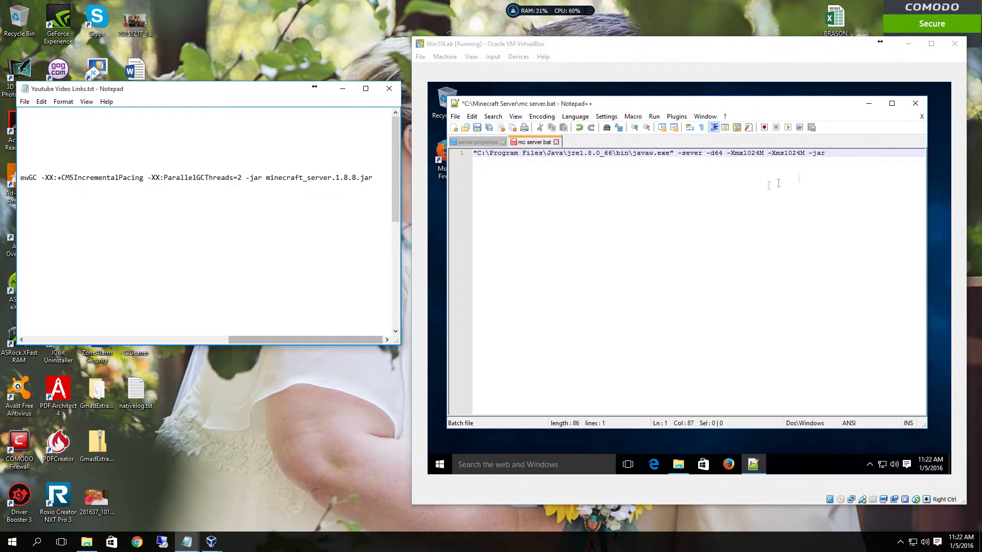
pyautogui.click(879, 156)
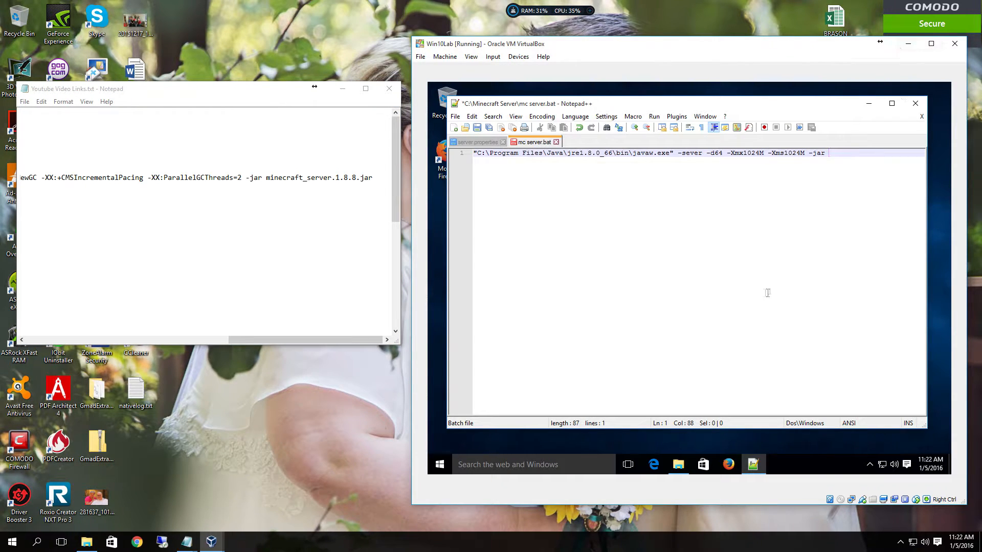
# Step: Copy the name of the minecraft_server.1.8.9 jar file from the C:\Minecraft Server folder without changing it
pyautogui.click(681, 472)
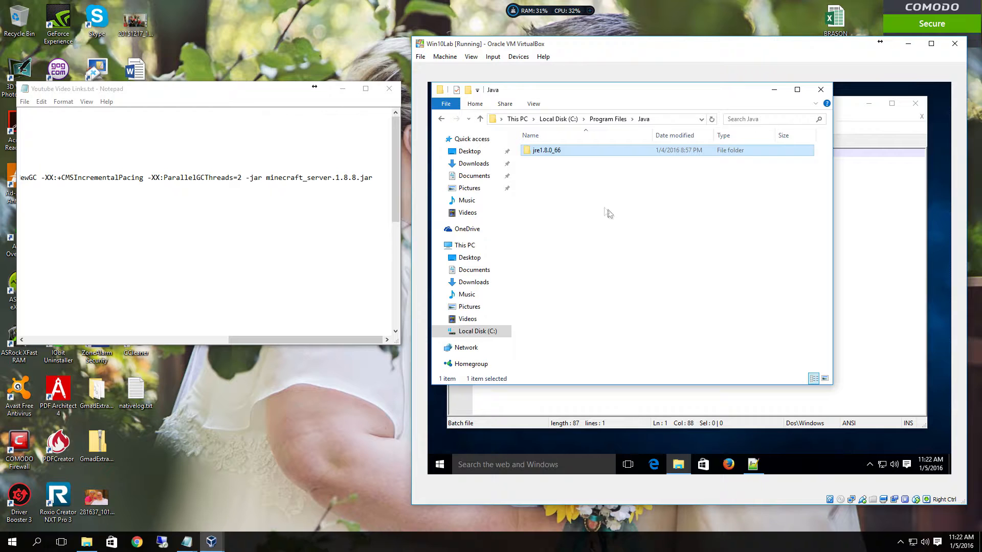
pyautogui.click(478, 330)
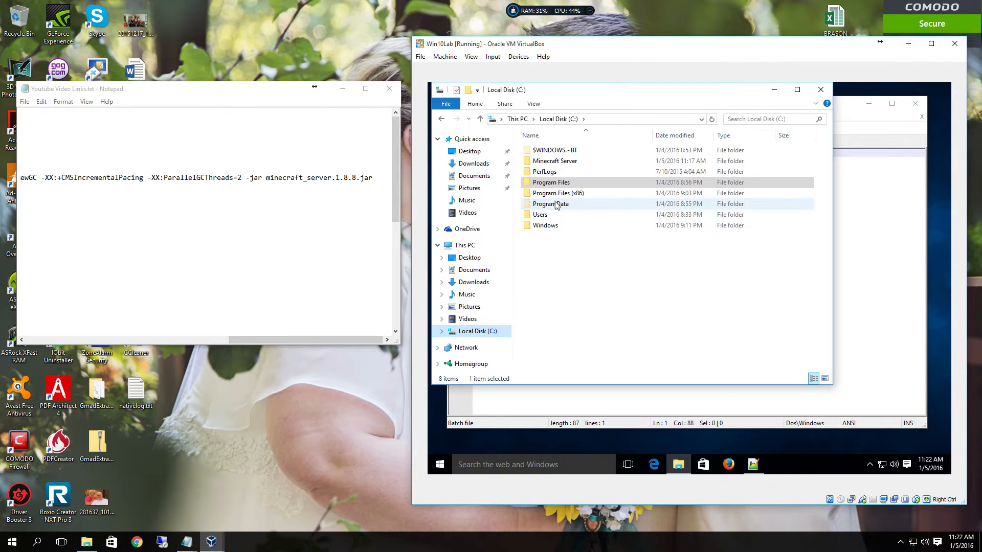
pyautogui.doubleClick(557, 161)
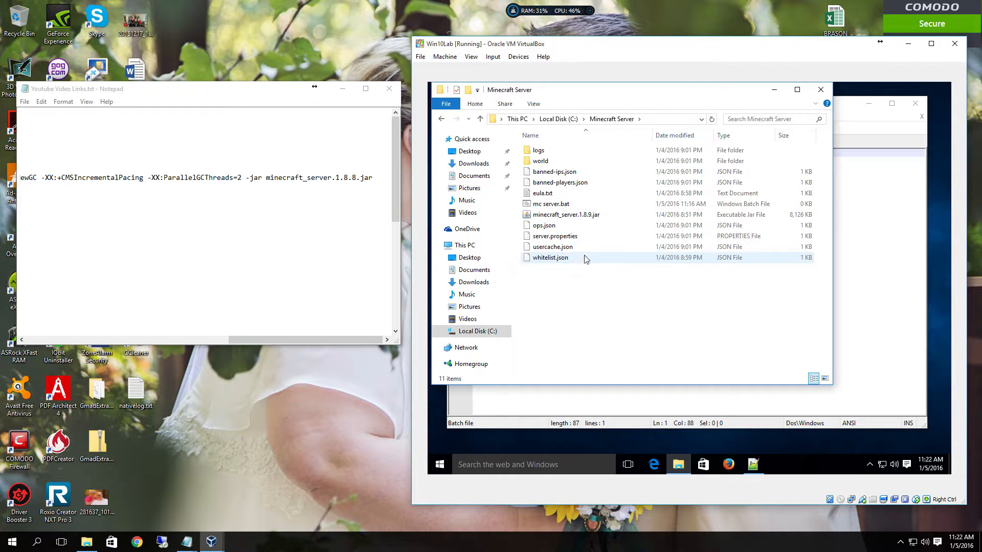
pyautogui.rightClick(564, 216)
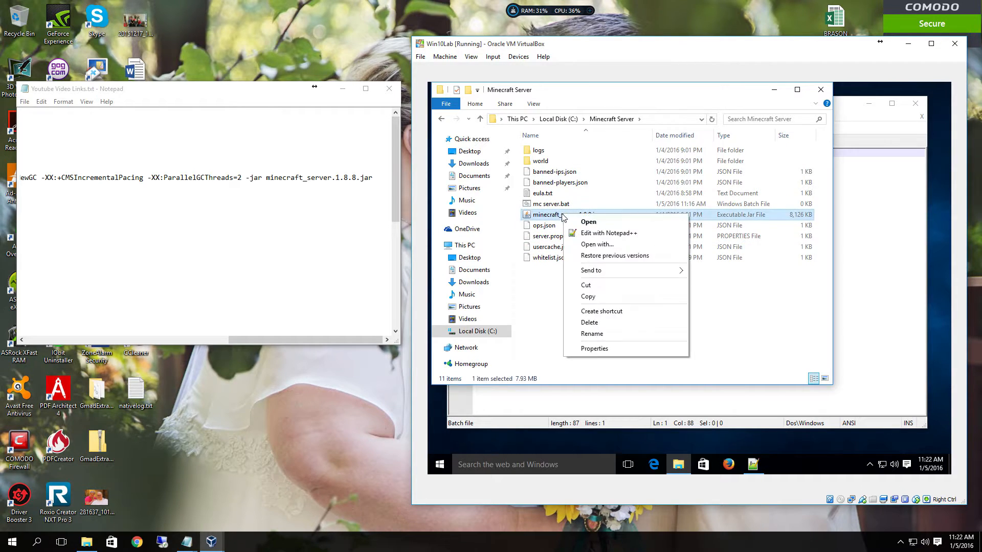
pyautogui.click(615, 335)
pyautogui.hotkey('ctrl', 'c')
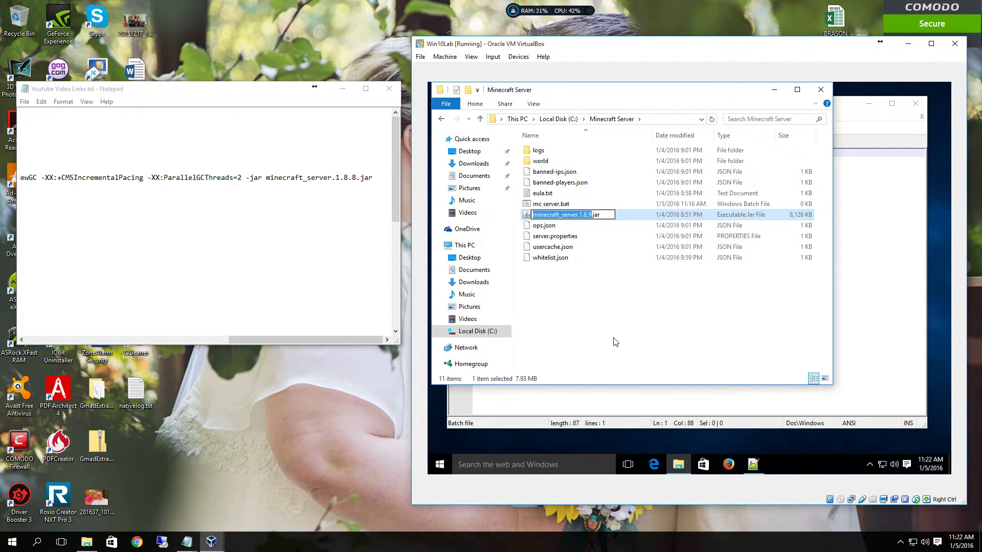
pyautogui.click(586, 341)
# Step: Paste the copied name after -jar in mc server.bat and complete it as minecraft_server.1.8.9.jar
pyautogui.click(861, 225)
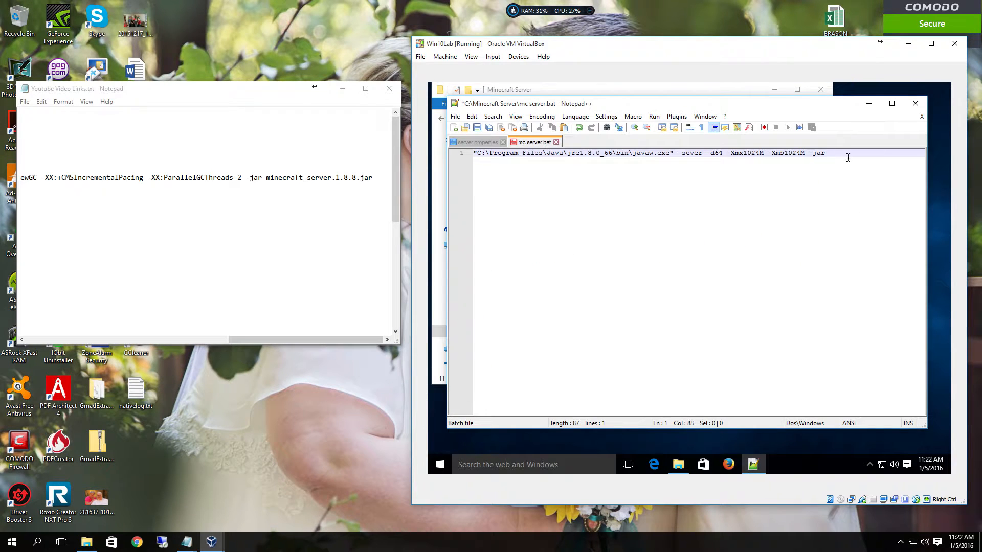
pyautogui.hotkey('ctrl', 'v')
pyautogui.write('.jar')
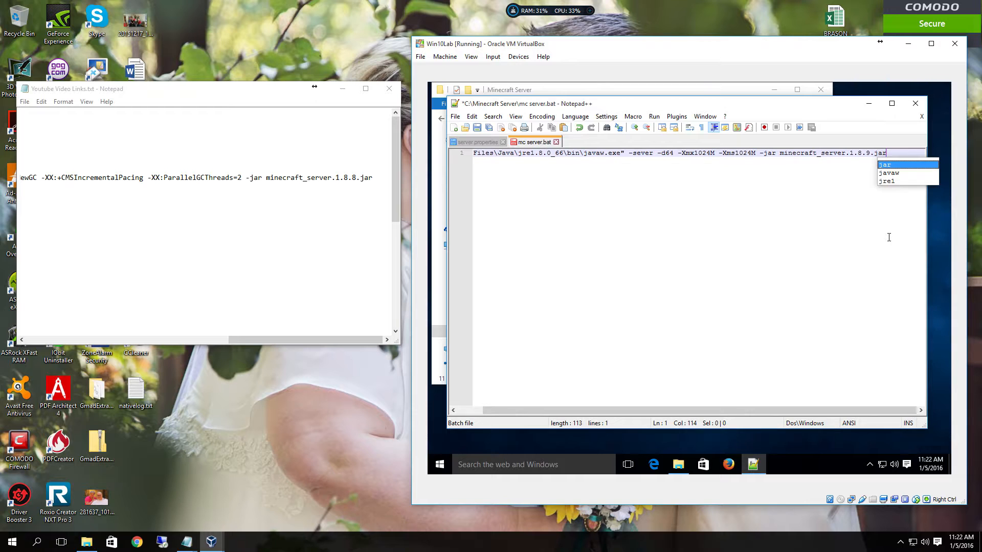
pyautogui.click(889, 237)
# Step: Duplicate the complete launch command from line 1 onto a new line 2 of mc server.bat
pyautogui.moveTo(680, 411); pyautogui.dragTo(655, 411)
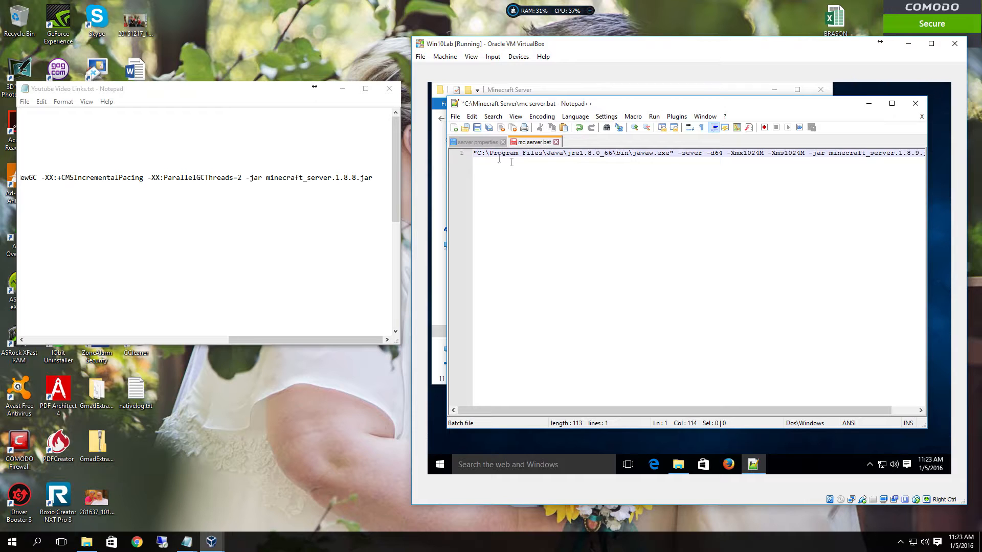
pyautogui.moveTo(474, 153); pyautogui.dragTo(761, 163)
pyautogui.hotkey('ctrl', 'c')
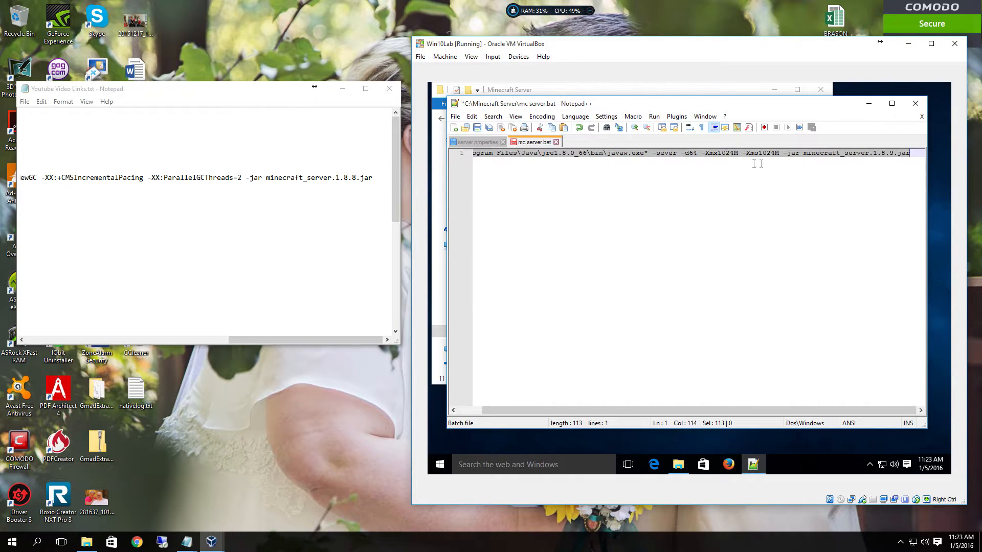
pyautogui.click(923, 174)
pyautogui.press('Return')
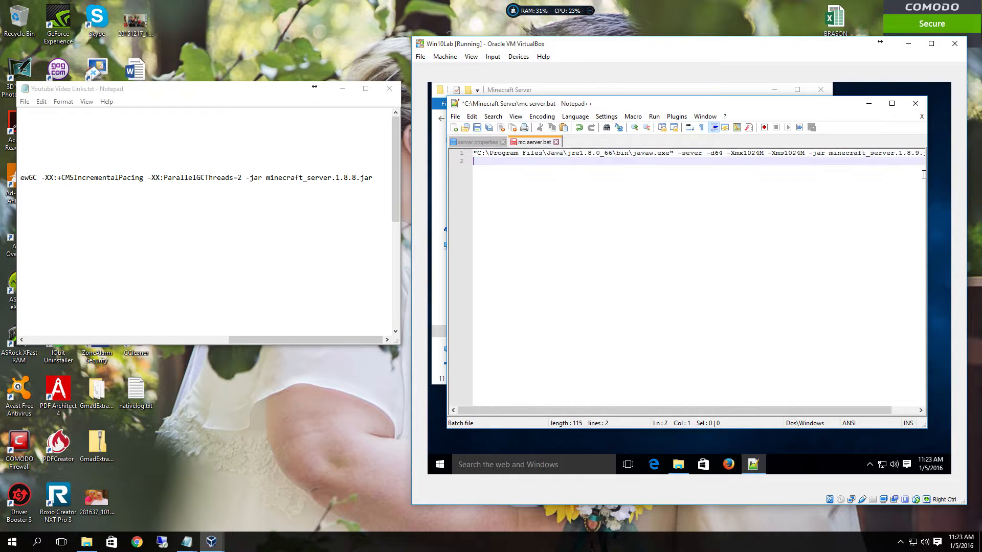
pyautogui.hotkey('ctrl', 'v')
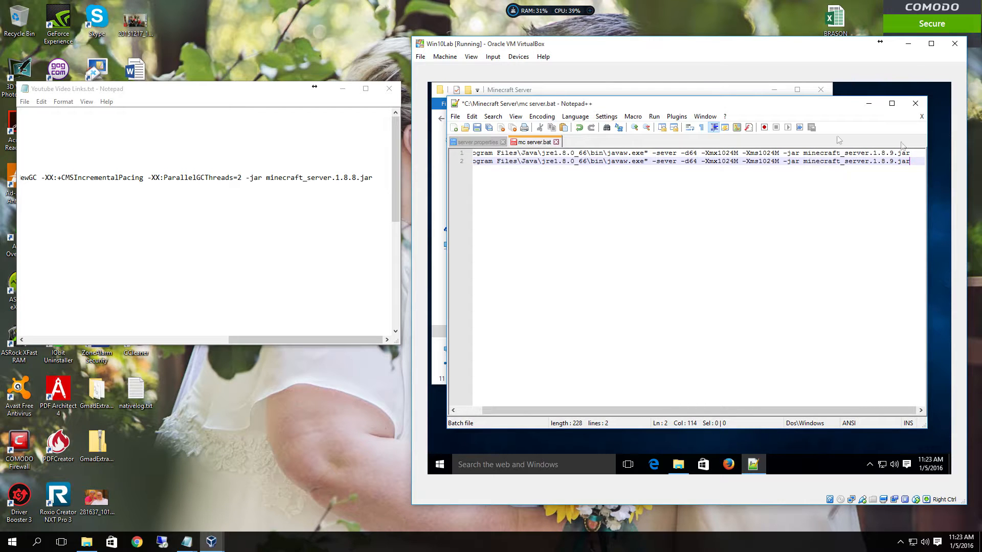
# Step: Change the memory options on line 2 to -Xmx2048M and -Xms2048M
pyautogui.moveTo(717, 163); pyautogui.dragTo(733, 162)
pyautogui.write('2048')
pyautogui.moveTo(759, 161); pyautogui.dragTo(774, 161)
pyautogui.write('2048')
pyautogui.moveTo(795, 413); pyautogui.dragTo(769, 413)
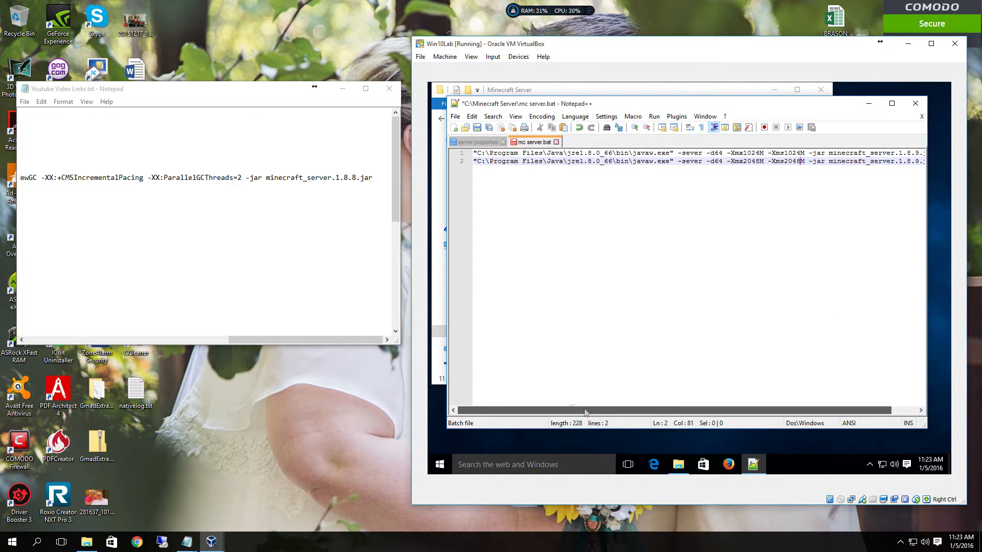
# Step: Comment out line 2 of mc server.bat by putting "rem" in front of the command
pyautogui.click(475, 162)
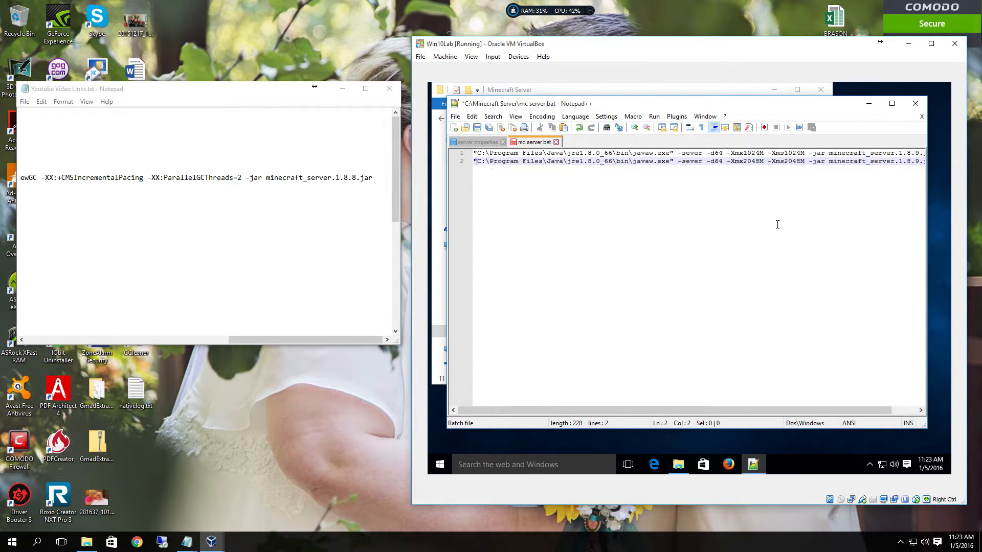
pyautogui.press('Up')
pyautogui.press('End')
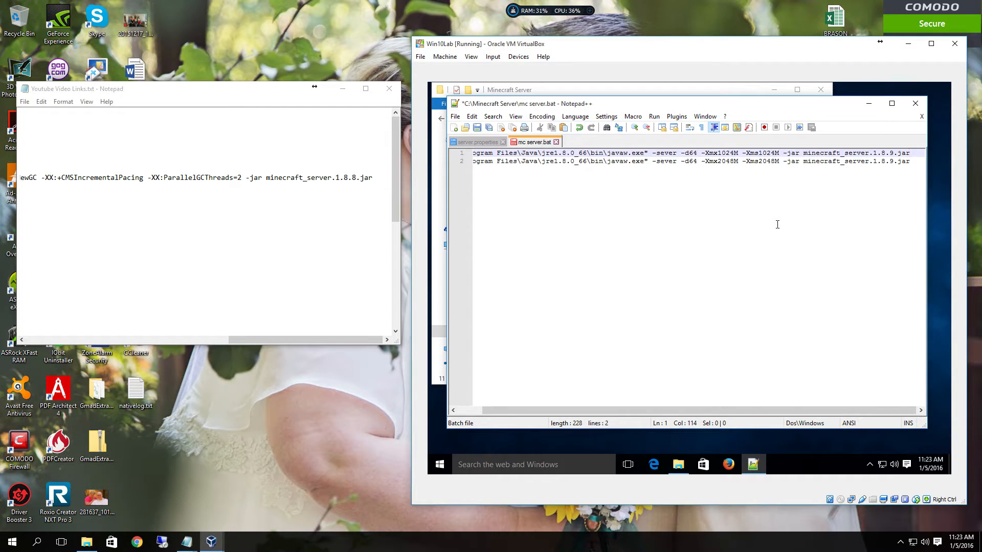
pyautogui.press('Right')
pyautogui.write('rem')
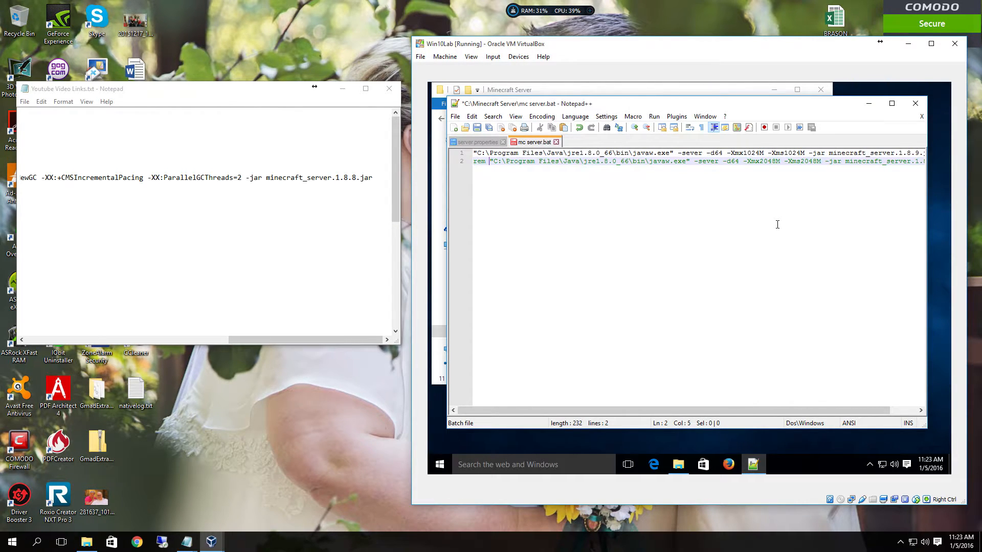
# Step: Try the "nogui" option at the end of line 1 and remove it again
pyautogui.moveTo(832, 410); pyautogui.dragTo(658, 405)
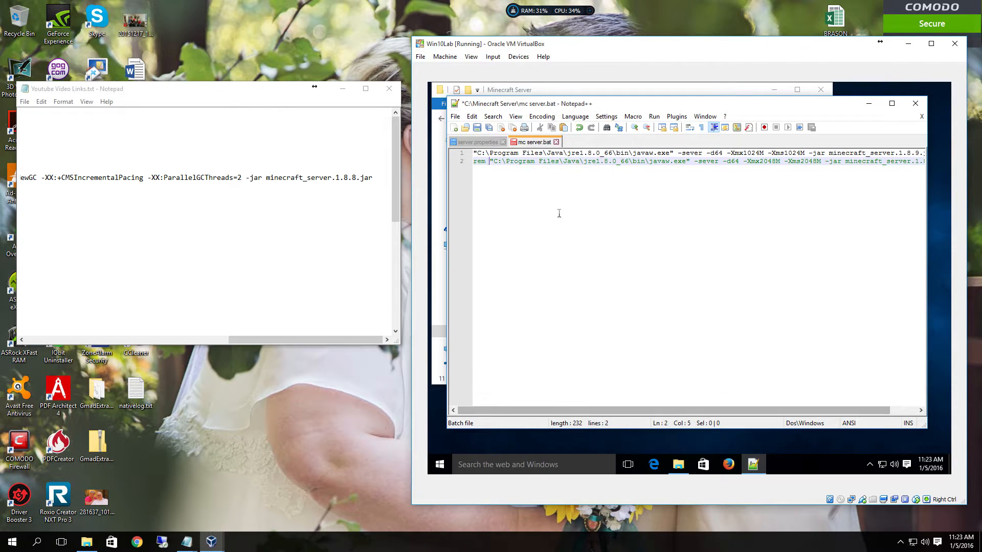
pyautogui.moveTo(857, 413); pyautogui.dragTo(920, 419)
pyautogui.click(916, 152)
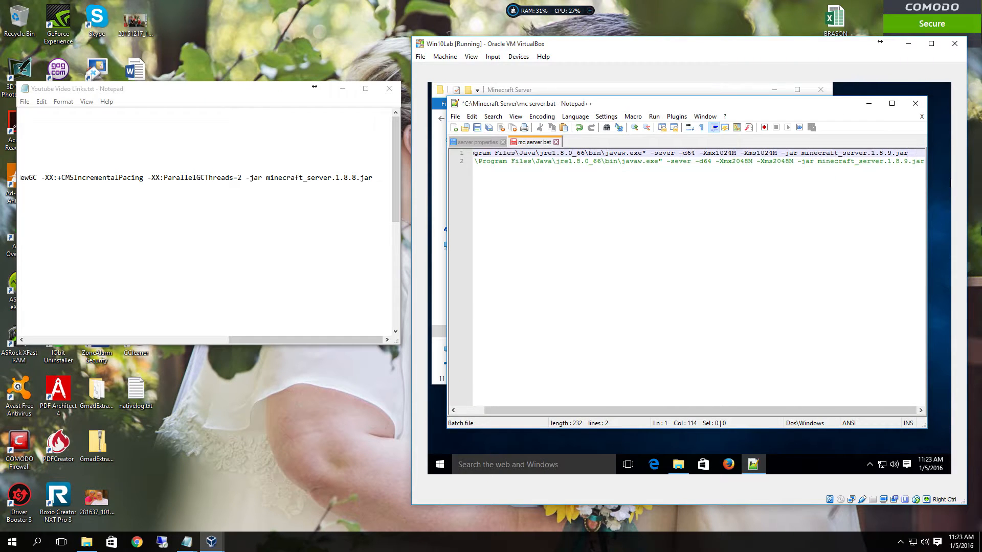
pyautogui.write('nogui')
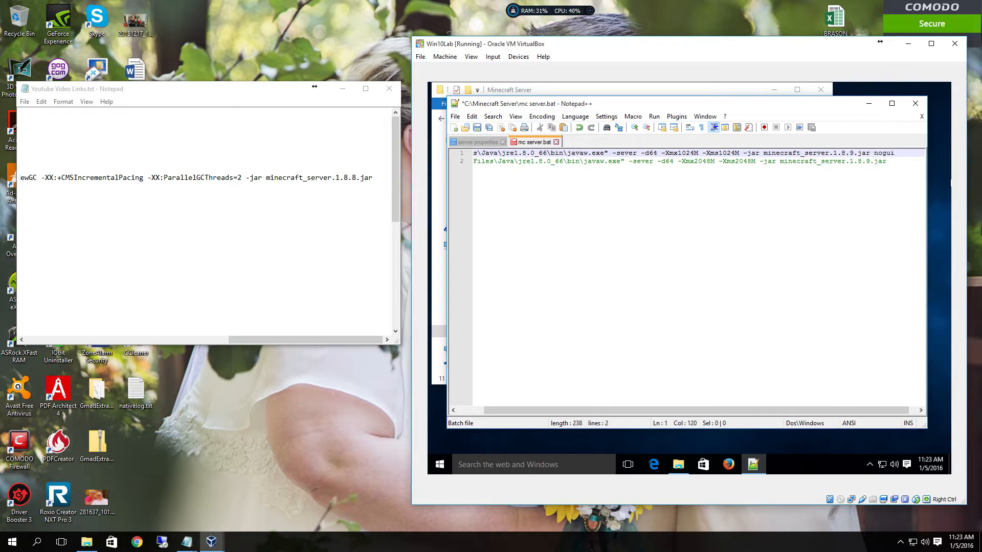
pyautogui.press('BackSpace')
pyautogui.press('BackSpace')
pyautogui.press('BackSpace')
pyautogui.press('BackSpace')
# Step: Close the host's Youtube Video Links.txt without saving its changes and maximize the virtual machine window
pyautogui.click(390, 90)
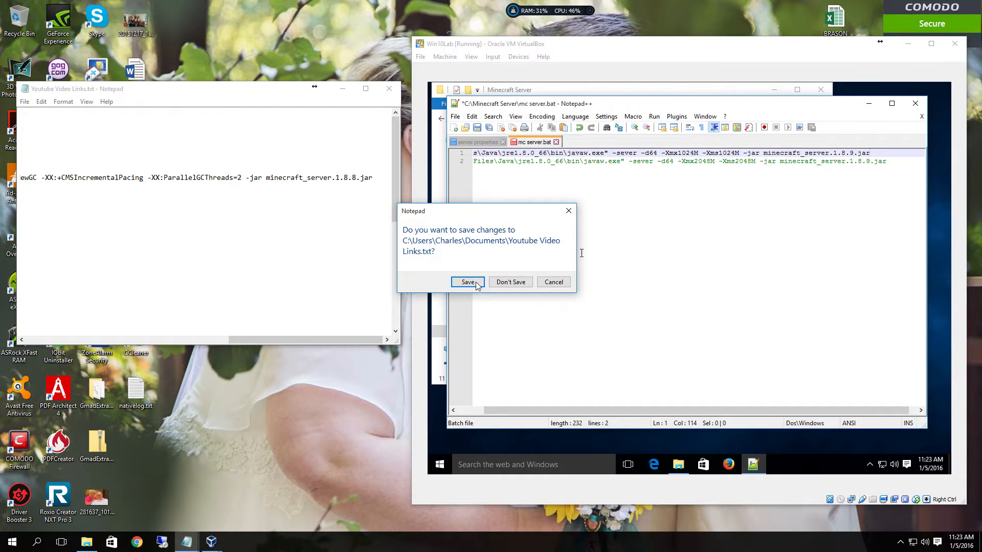
pyautogui.click(502, 283)
pyautogui.click(931, 44)
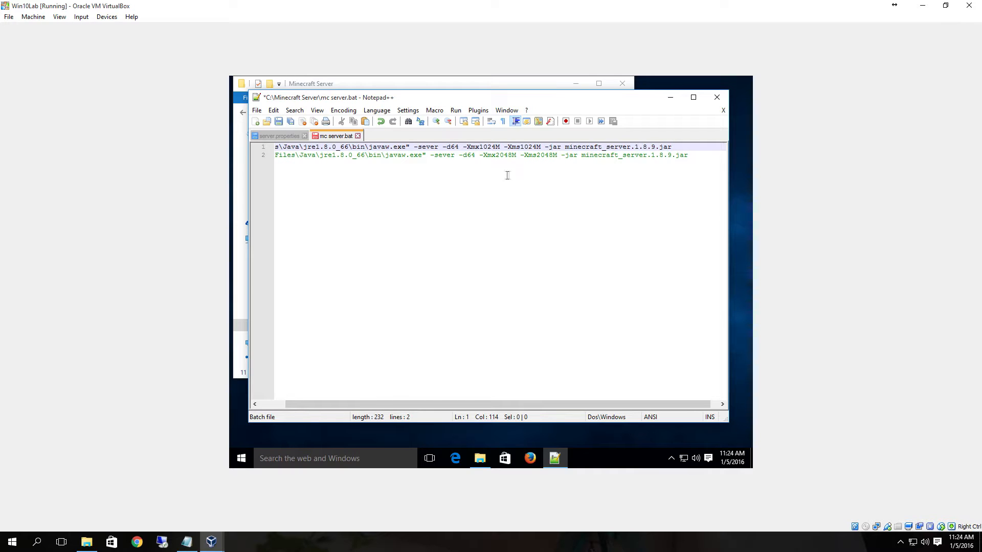
# Step: Review the launch command and its Java version folder on line 1, and save mc server.bat
pyautogui.moveTo(672, 147); pyautogui.dragTo(231, 130)
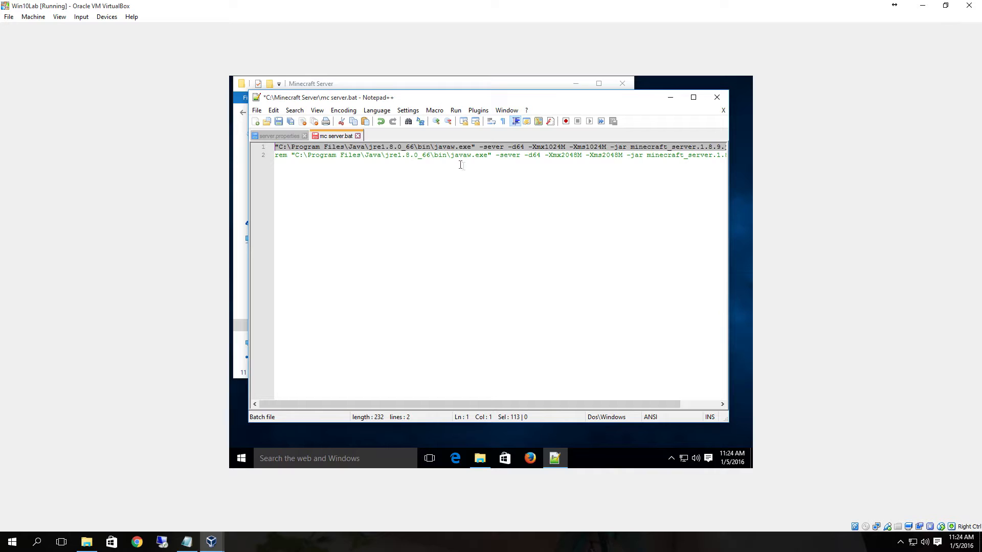
pyautogui.moveTo(365, 147); pyautogui.dragTo(414, 145)
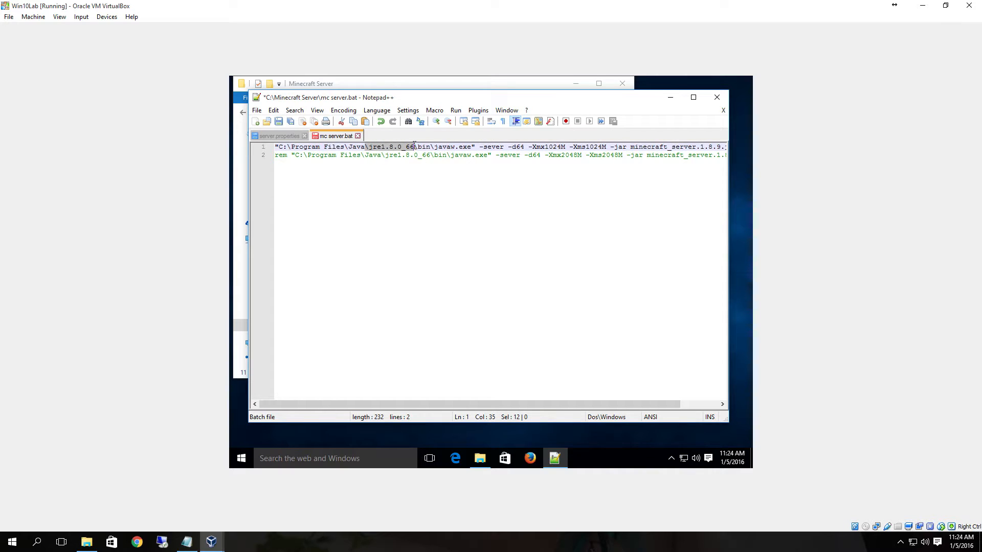
pyautogui.click(387, 147)
pyautogui.moveTo(406, 147); pyautogui.dragTo(388, 147)
pyautogui.click(279, 122)
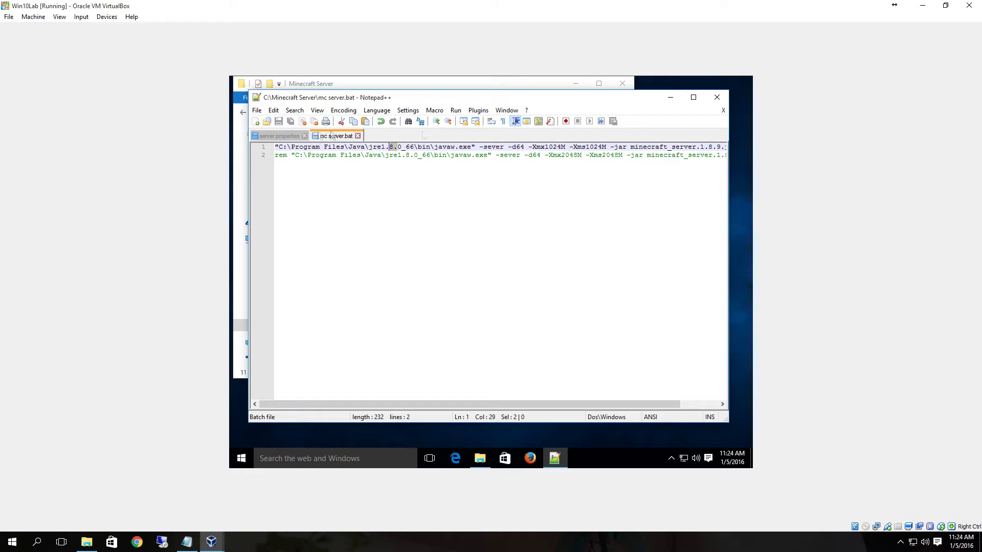
# Step: Close mc server.bat in the editor and run it from the Minecraft Server folder
pyautogui.click(723, 110)
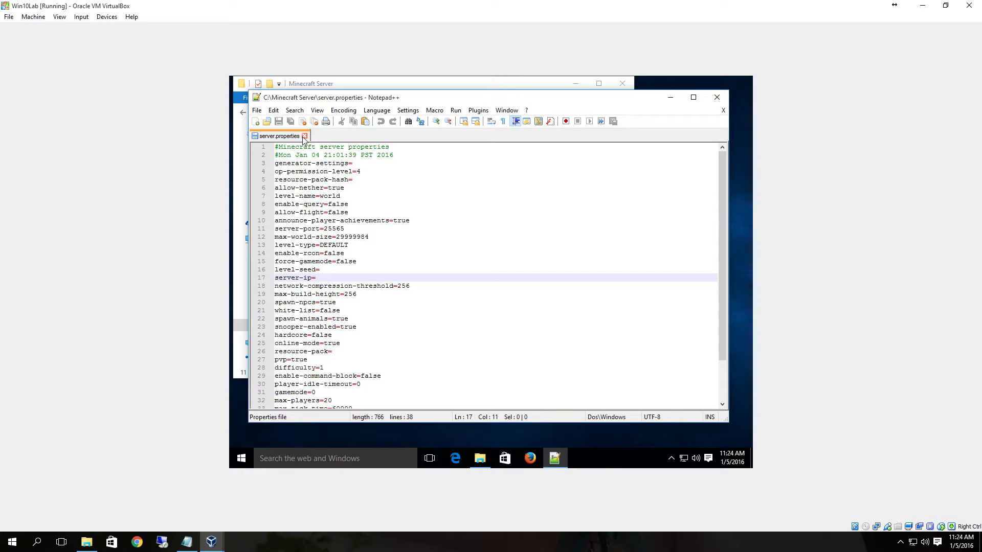
pyautogui.click(670, 98)
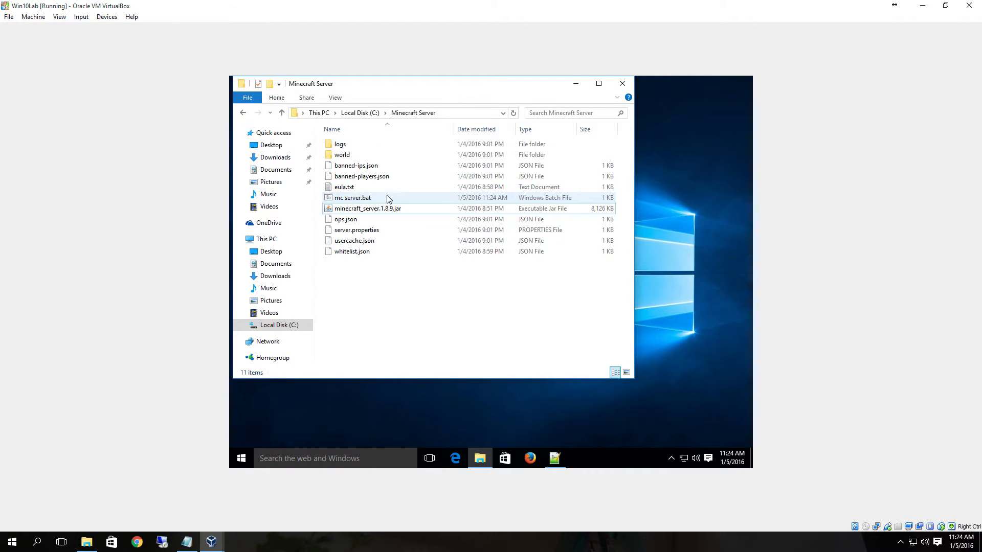
pyautogui.doubleClick(345, 202)
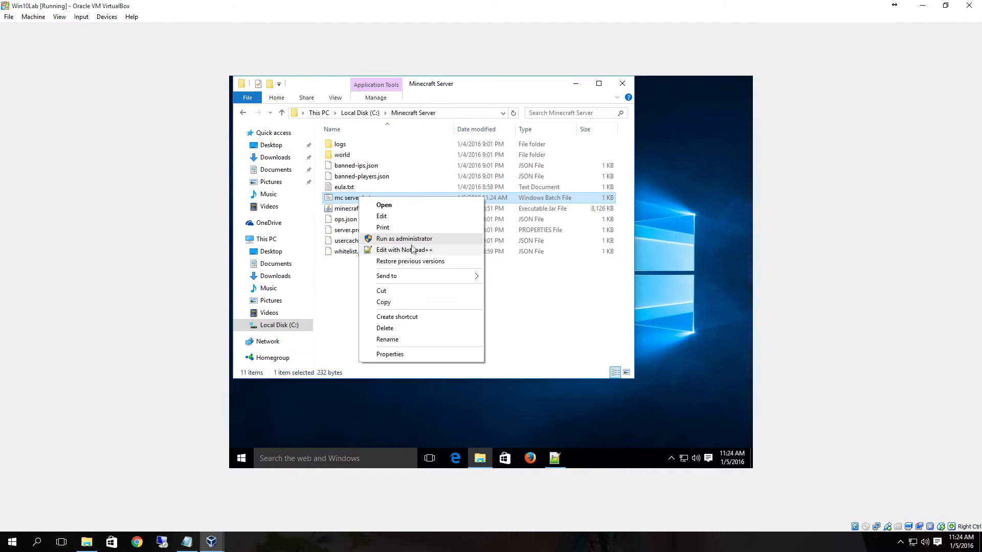
# Step: Reopen mc server.bat in Notepad++, remove the "-d64" option from line 1 and save the file
pyautogui.click(399, 249)
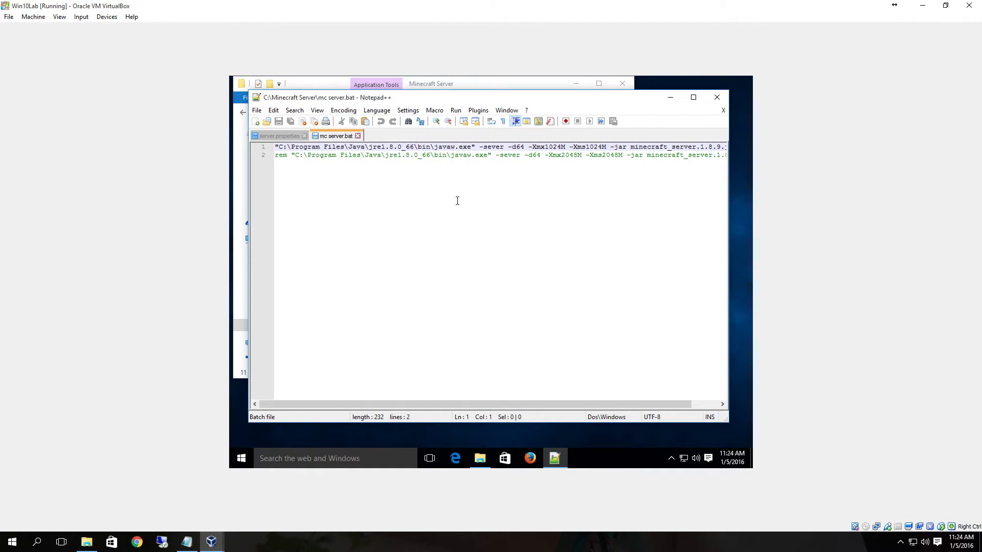
pyautogui.click(508, 147)
pyautogui.hotkey('shift', 'Right')
pyautogui.hotkey('shift', 'Right')
pyautogui.hotkey('shift', 'Right')
pyautogui.hotkey('shift', 'Right')
pyautogui.press('Delete')
pyautogui.press('Delete')
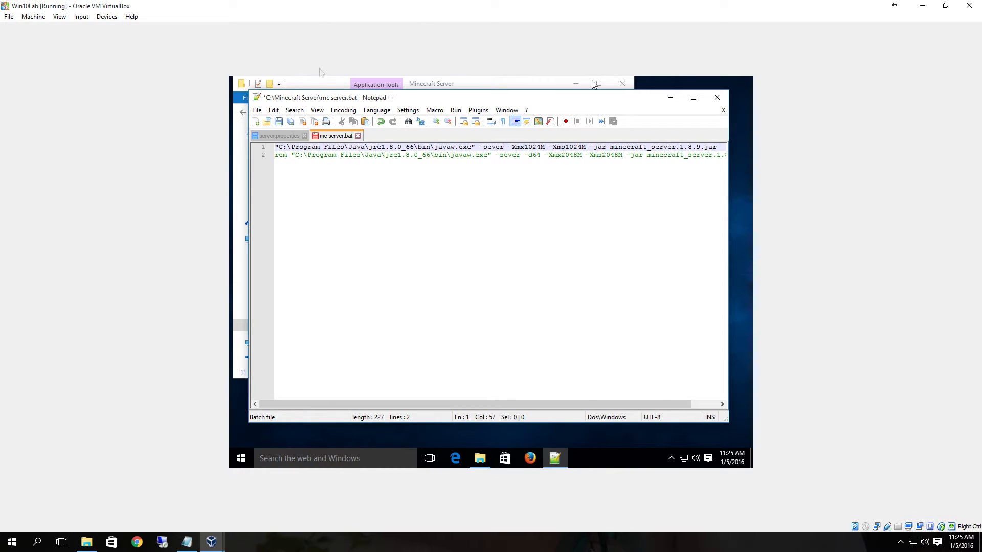
pyautogui.click(279, 122)
# Step: Close Notepad++, test mc server.bat by running it, and dismiss the Java Virtual Machine Launcher message
pyautogui.click(717, 97)
pyautogui.doubleClick(339, 199)
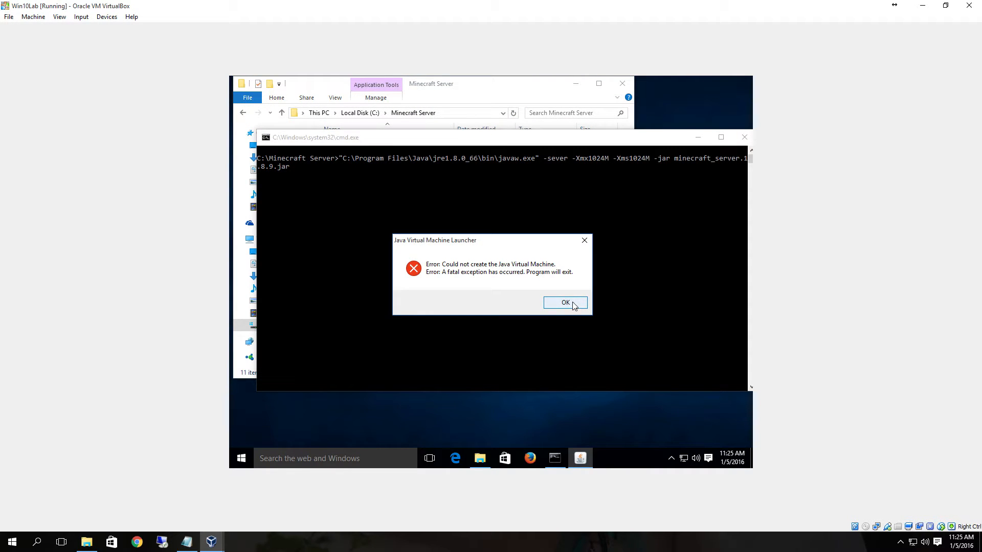
pyautogui.click(566, 303)
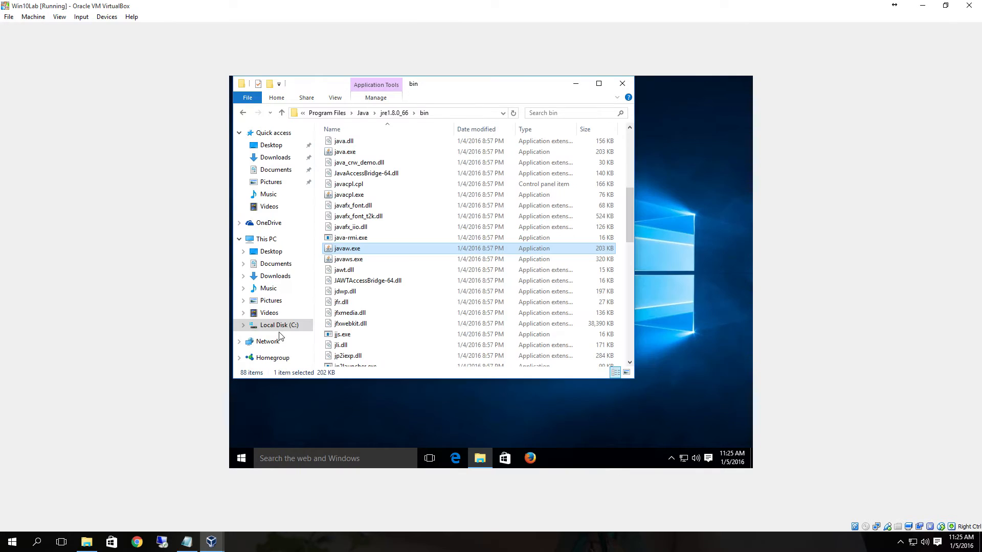
# Step: Return to the Minecraft Server folder on drive C and open mc server.bat for editing in Notepad++
pyautogui.click(279, 325)
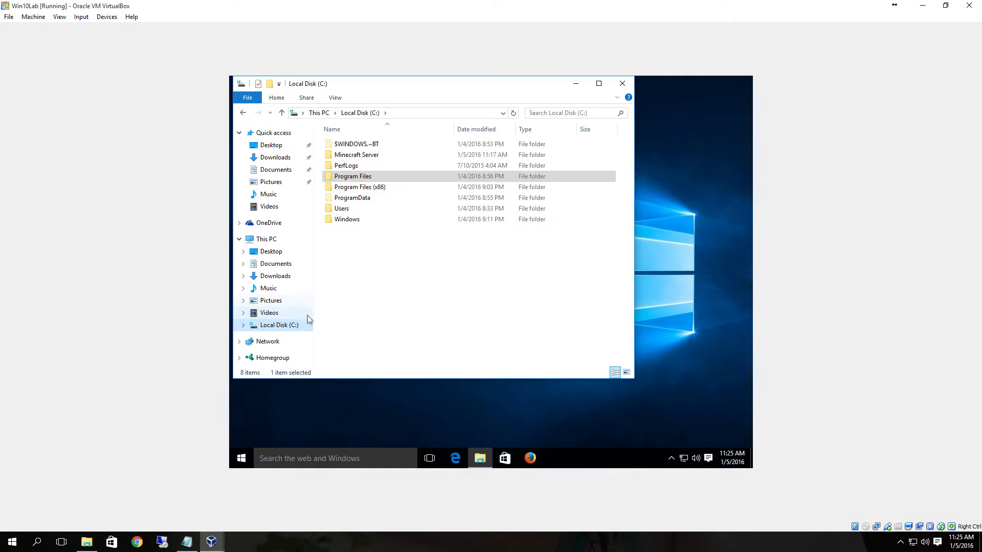
pyautogui.doubleClick(364, 154)
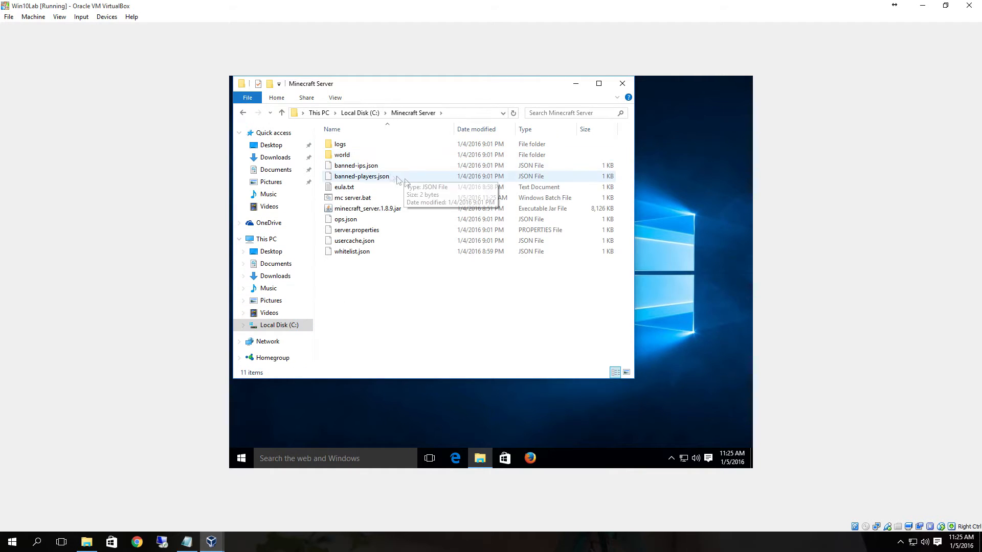
pyautogui.click(359, 199)
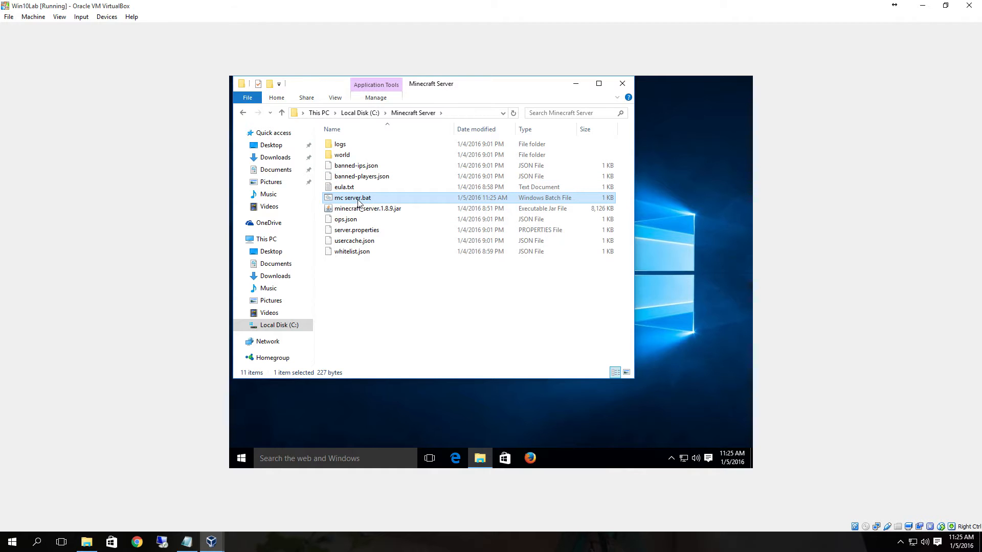
pyautogui.rightClick(359, 202)
pyautogui.click(411, 253)
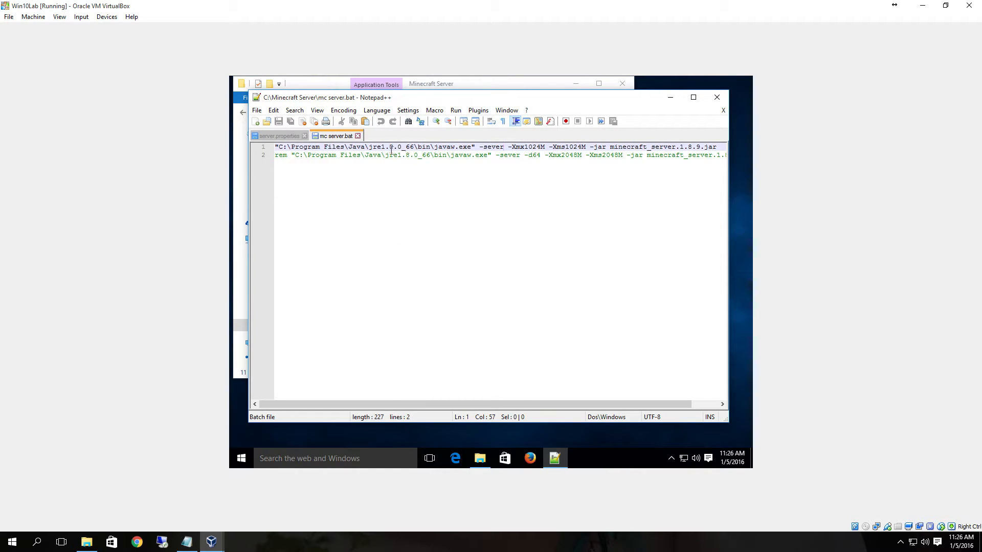
# Step: Remove the "-sever" option from the launch command on line 1 and save mc server.bat
pyautogui.click(395, 147)
pyautogui.press('Right')
pyautogui.moveTo(508, 147); pyautogui.dragTo(478, 148)
pyautogui.press('Delete')
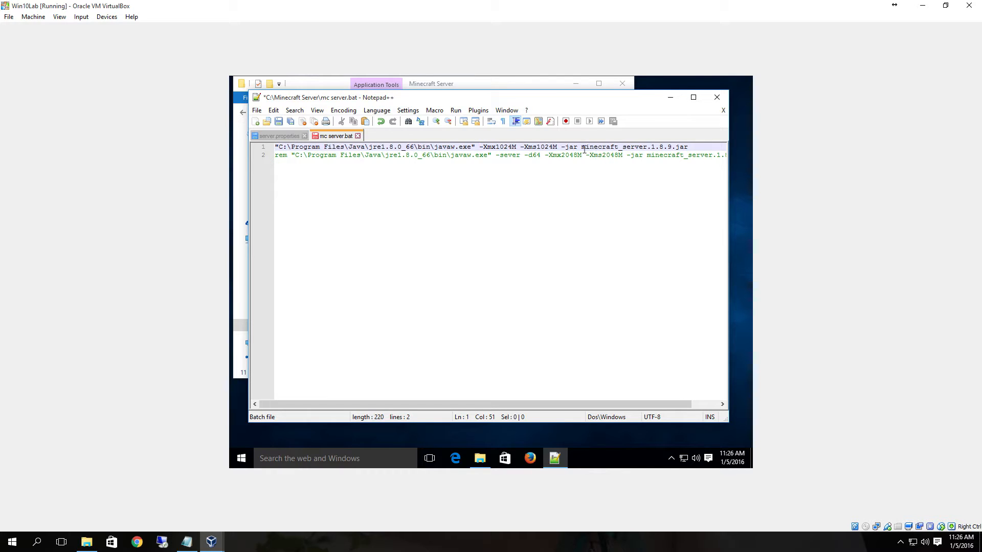
pyautogui.click(281, 122)
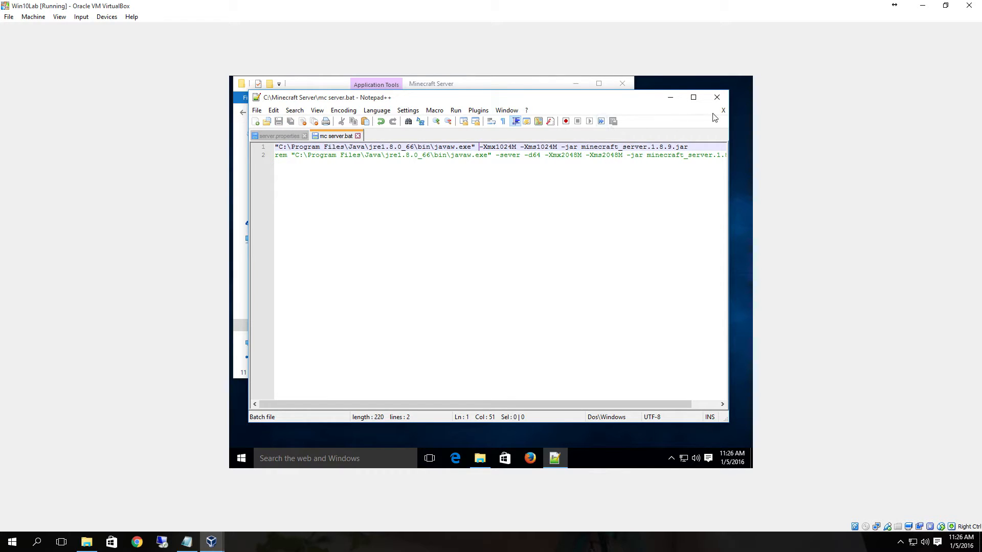
# Step: Minimize the editor, start the server with mc server.bat, and close the Minecraft server window once it has loaded
pyautogui.click(670, 97)
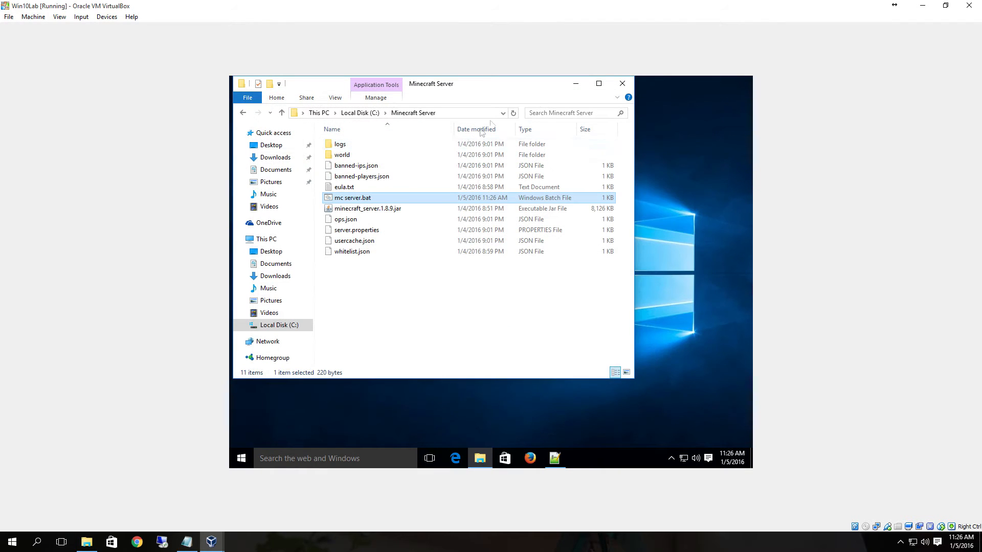
pyautogui.doubleClick(348, 198)
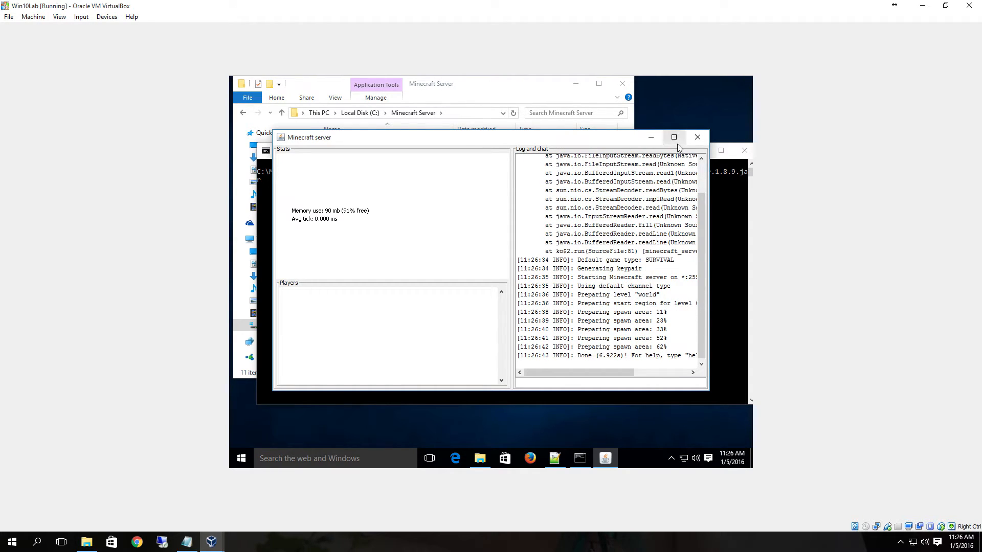
pyautogui.click(705, 137)
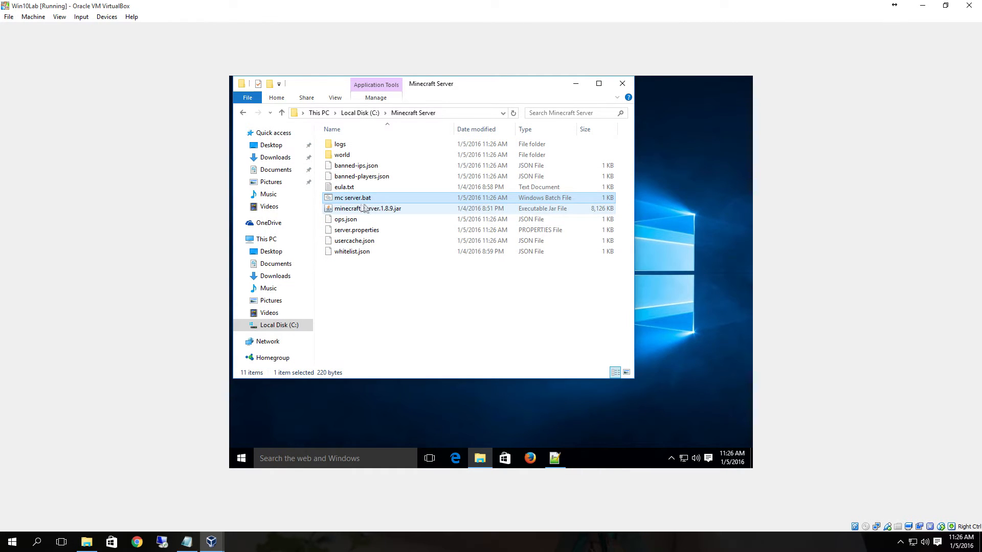
# Step: Reopen mc server.bat, accepting the reload of server.properties, and delete "-sever -d64" from the commented command on line 2
pyautogui.rightClick(361, 200)
pyautogui.click(392, 255)
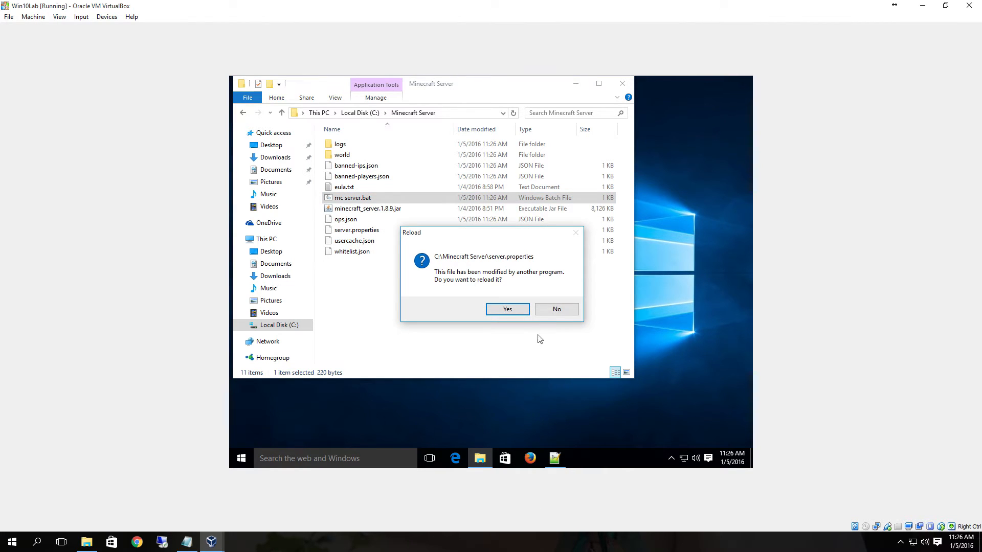
pyautogui.click(509, 309)
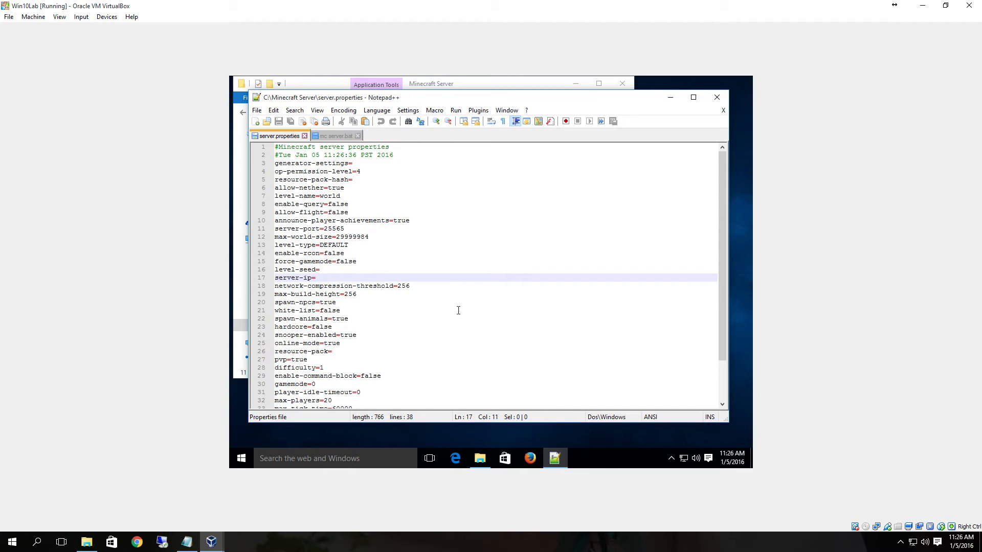
pyautogui.click(339, 136)
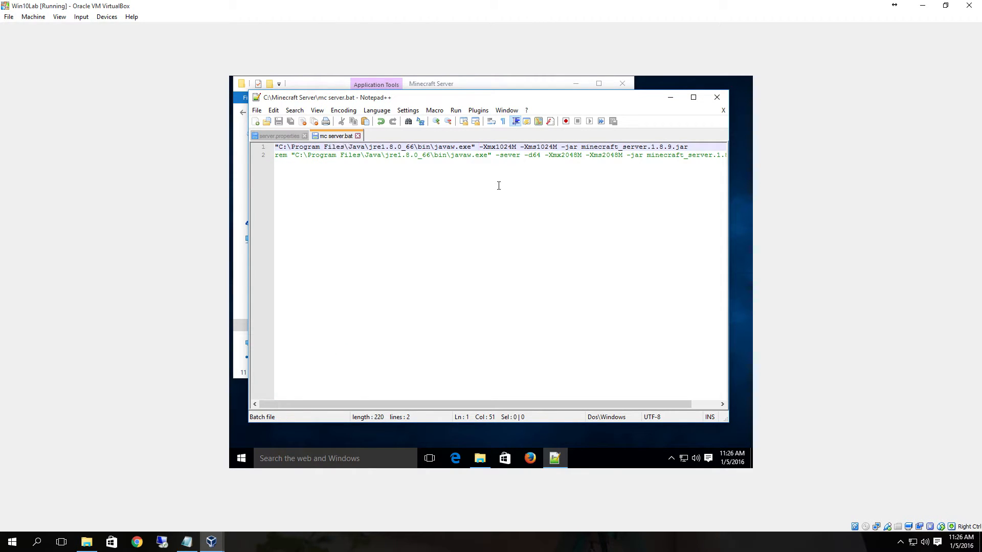
pyautogui.doubleClick(533, 154)
pyautogui.moveTo(533, 154); pyautogui.dragTo(494, 155)
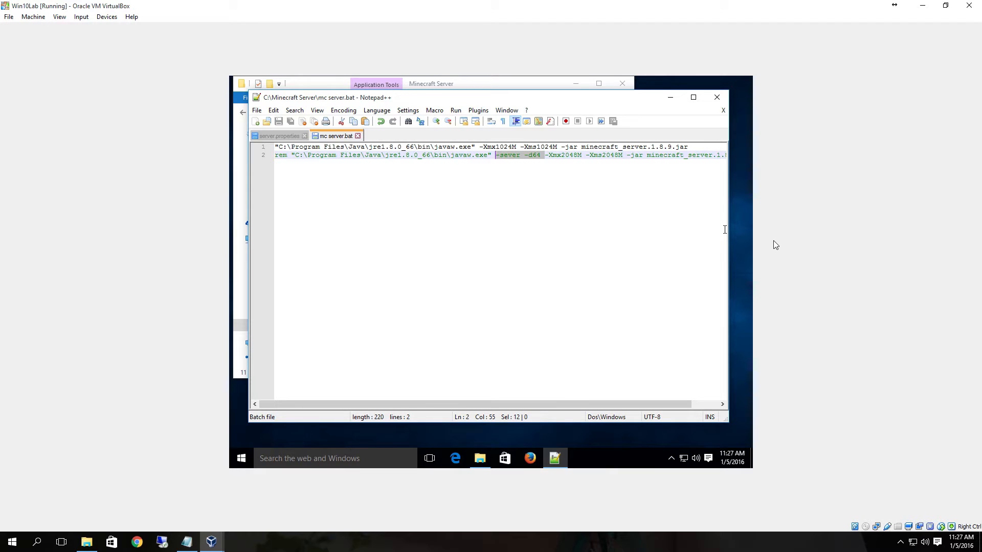
pyautogui.press('Delete')
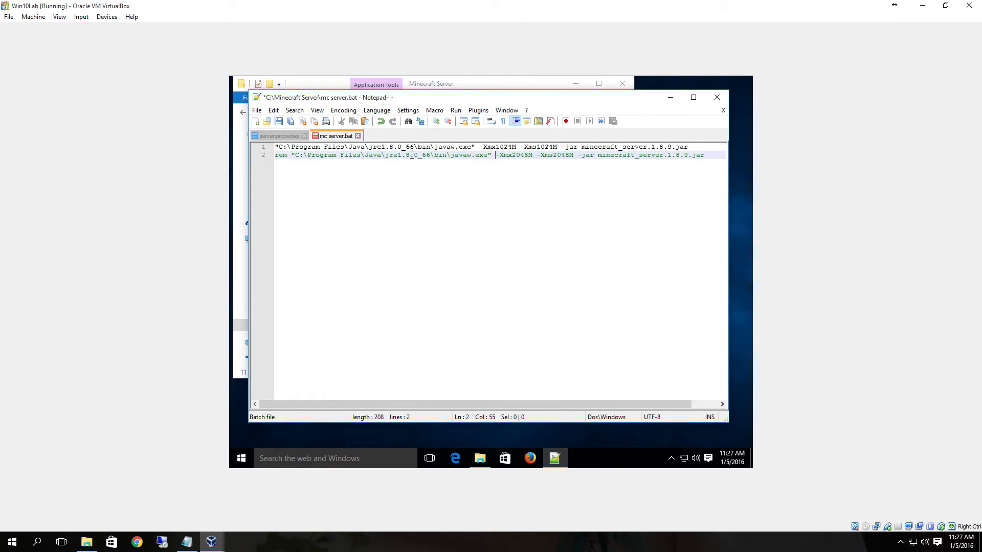
# Step: Insert "Echo off" as a new first line and add an empty line after the commented command
pyautogui.click(277, 146)
pyautogui.press('Return')
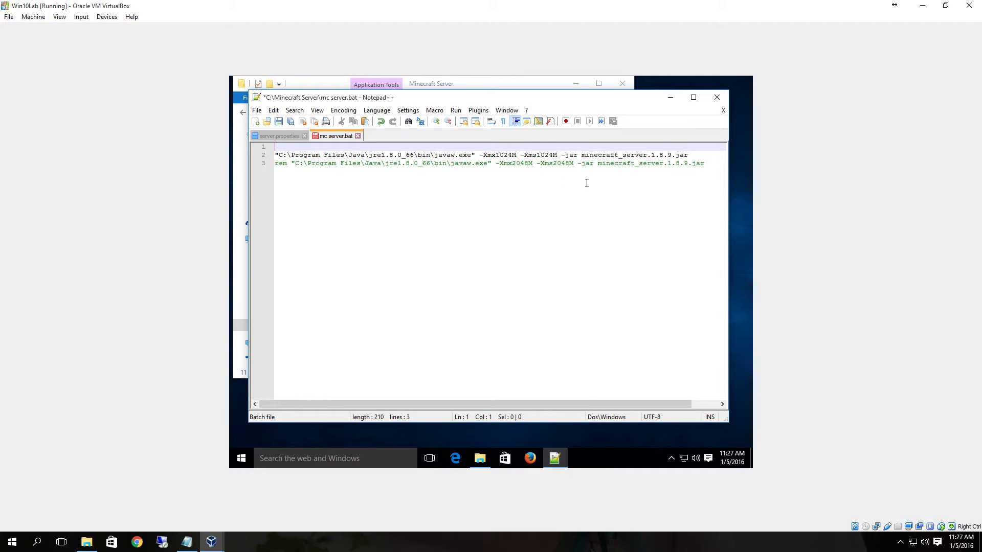
pyautogui.write('Echo off')
pyautogui.moveTo(684, 155); pyautogui.dragTo(295, 154)
pyautogui.click(707, 169)
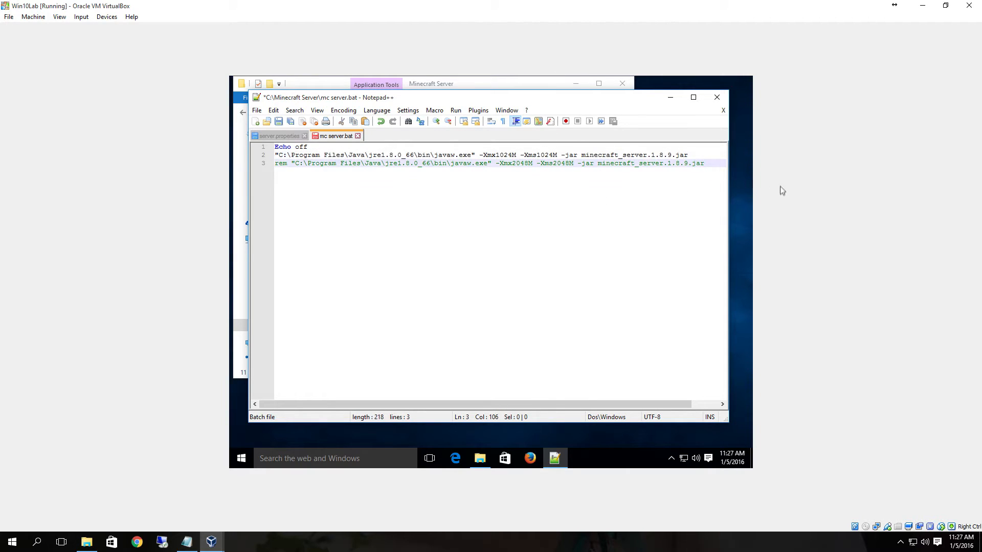
pyautogui.press('Return')
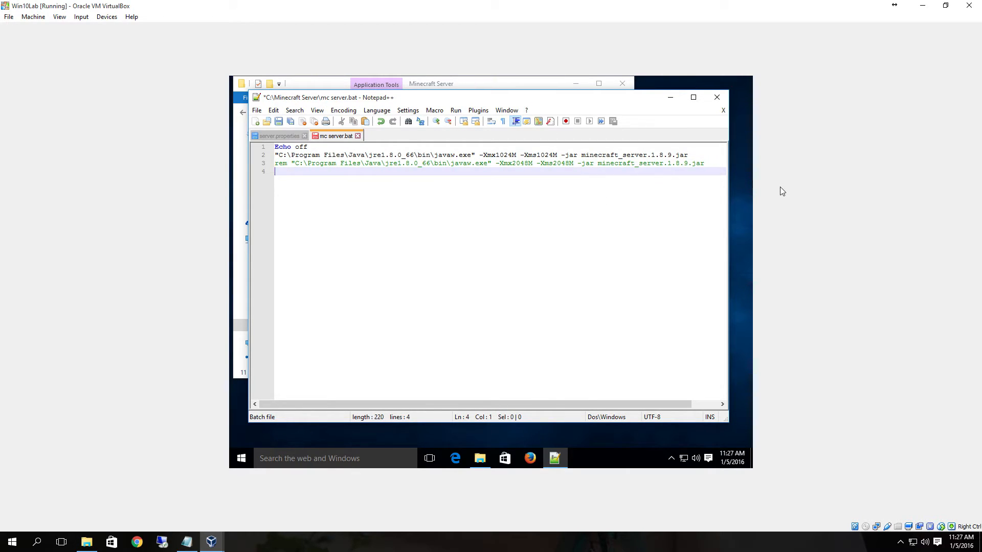
pyautogui.press('Up')
pyautogui.press('Up')
pyautogui.press('Return')
pyautogui.press('Up')
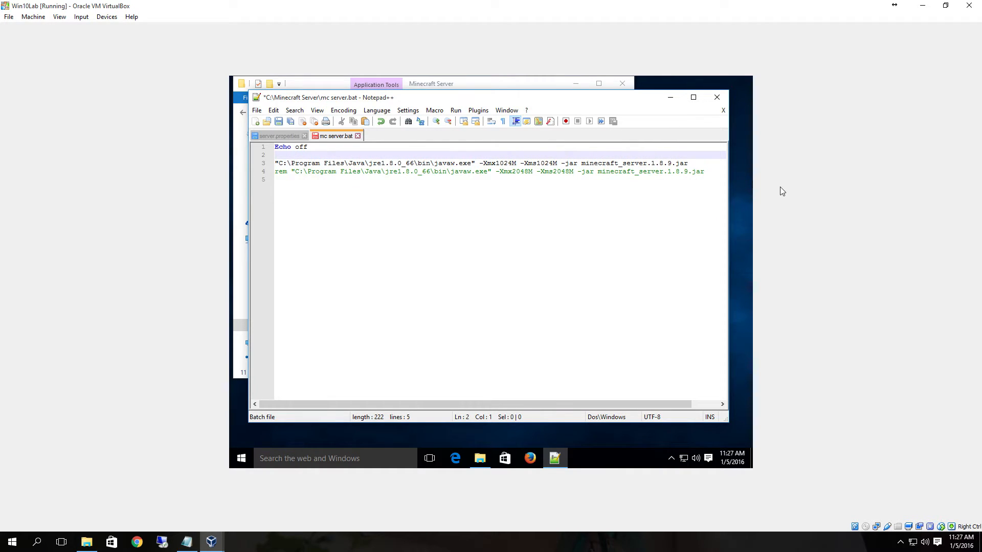
pyautogui.write('E')
pyautogui.press('BackSpace')
pyautogui.press('Up')
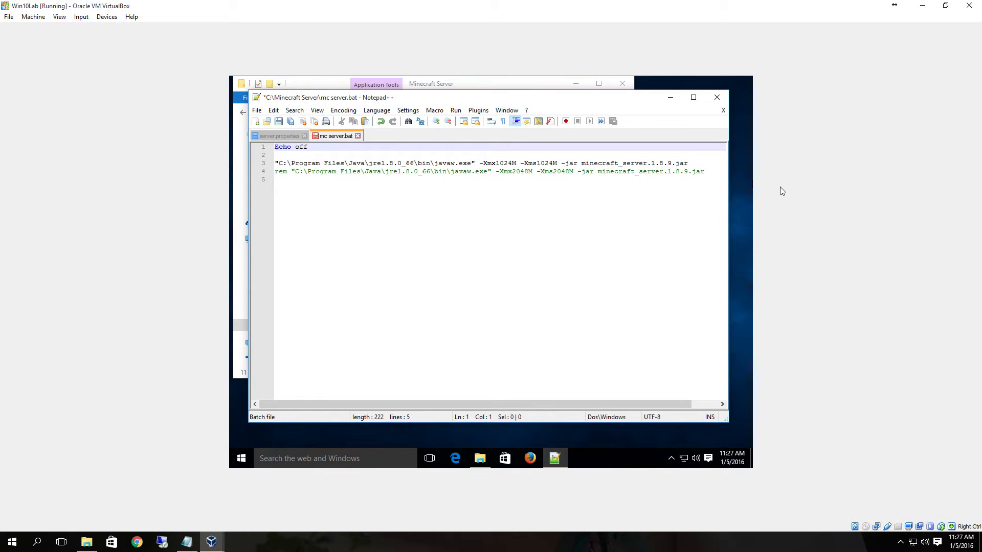
pyautogui.press('Down')
pyautogui.press('Delete')
# Step: Insert a line reading "Echo Loading your Minecraft Server" above "Echo off"
pyautogui.press('Up')
pyautogui.press('Return')
pyautogui.press('Up')
pyautogui.write('Echo Loading Y')
pyautogui.press('BackSpace')
pyautogui.write('your Minecraft Server')
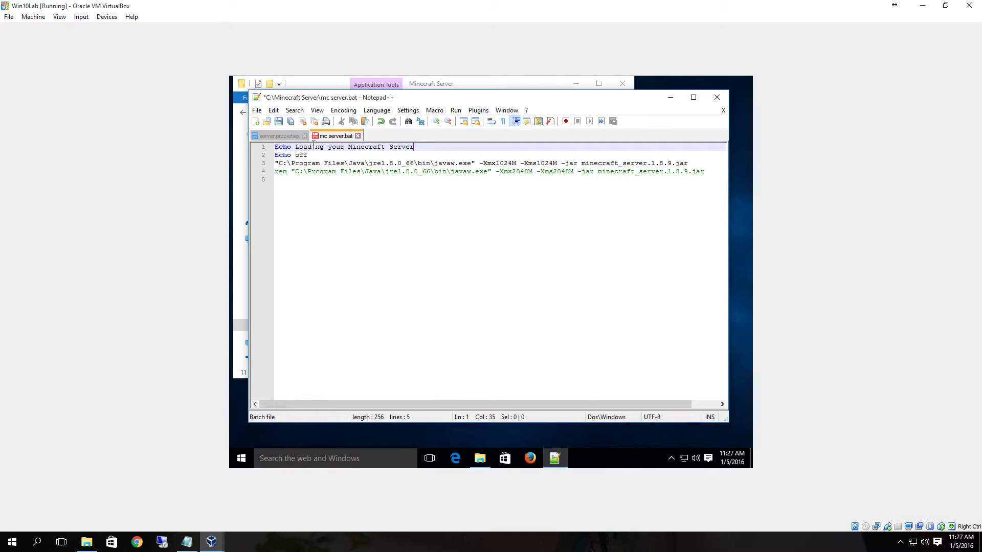
# Step: Save the changes to mc server.bat, close the file and minimize the editor
pyautogui.moveTo(275, 163); pyautogui.dragTo(715, 165)
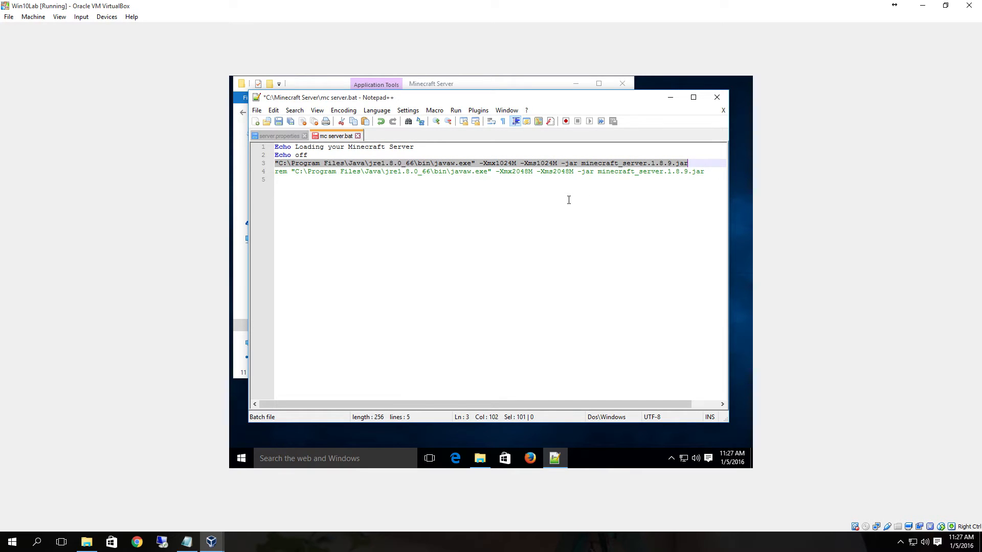
pyautogui.click(290, 123)
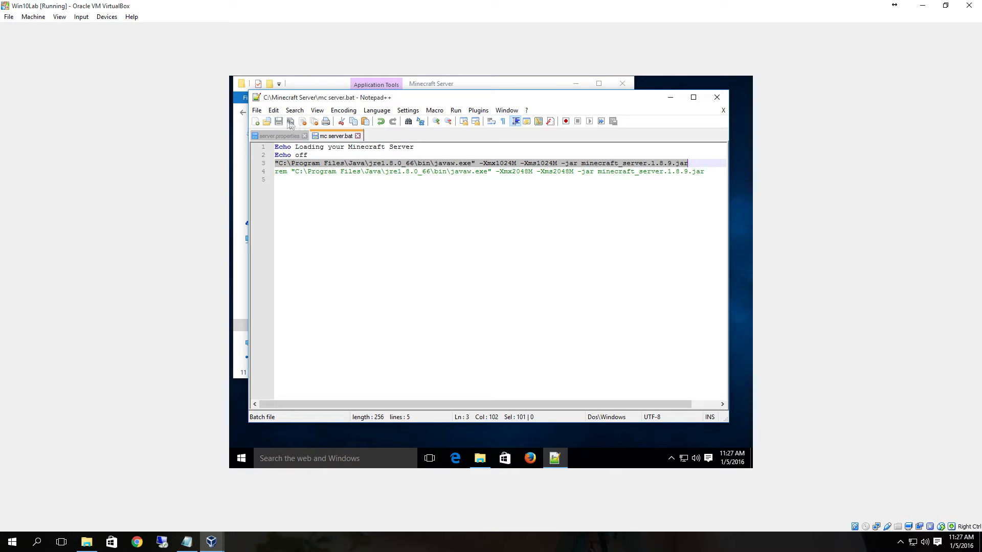
pyautogui.click(358, 136)
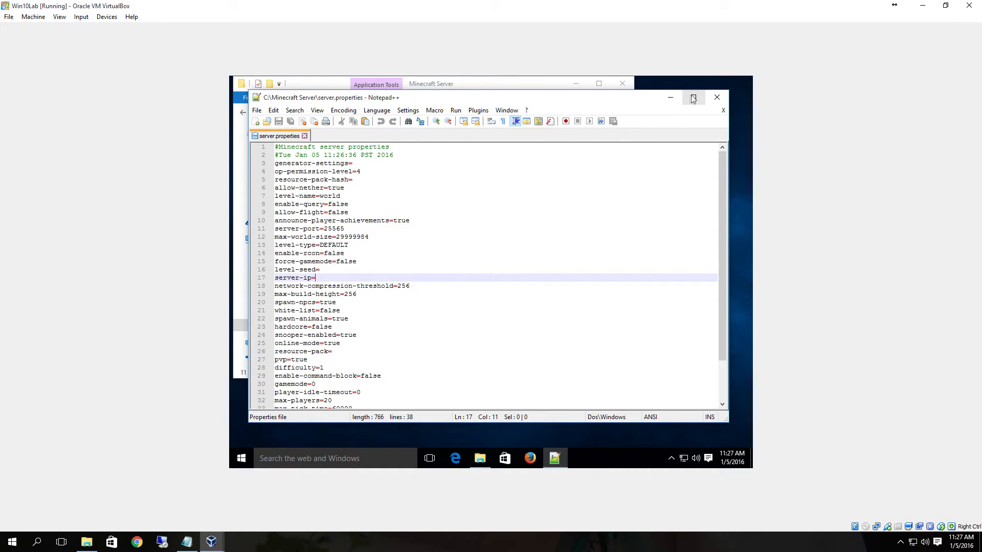
pyautogui.click(670, 98)
# Step: Run mc server.bat and examine the echoed lines in its command window
pyautogui.doubleClick(368, 199)
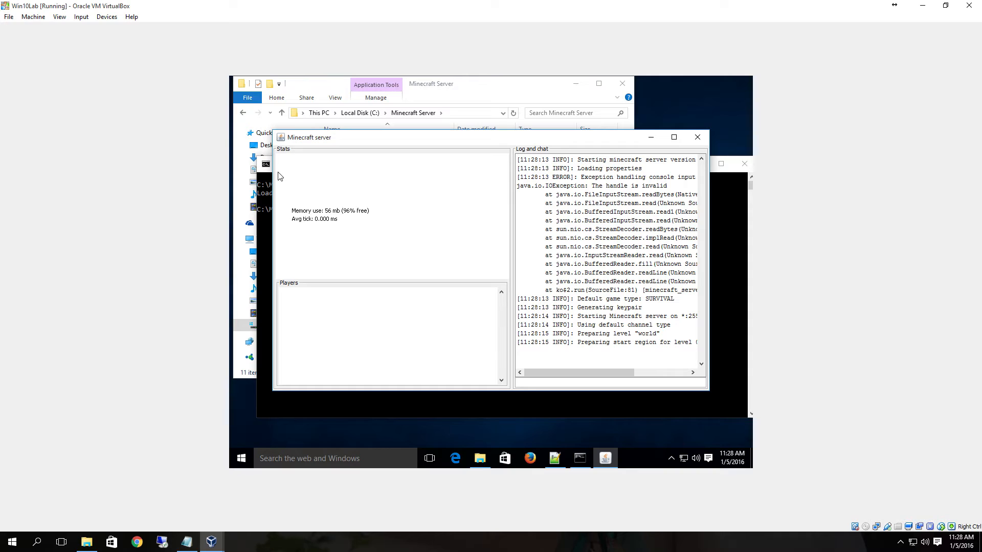
pyautogui.click(267, 164)
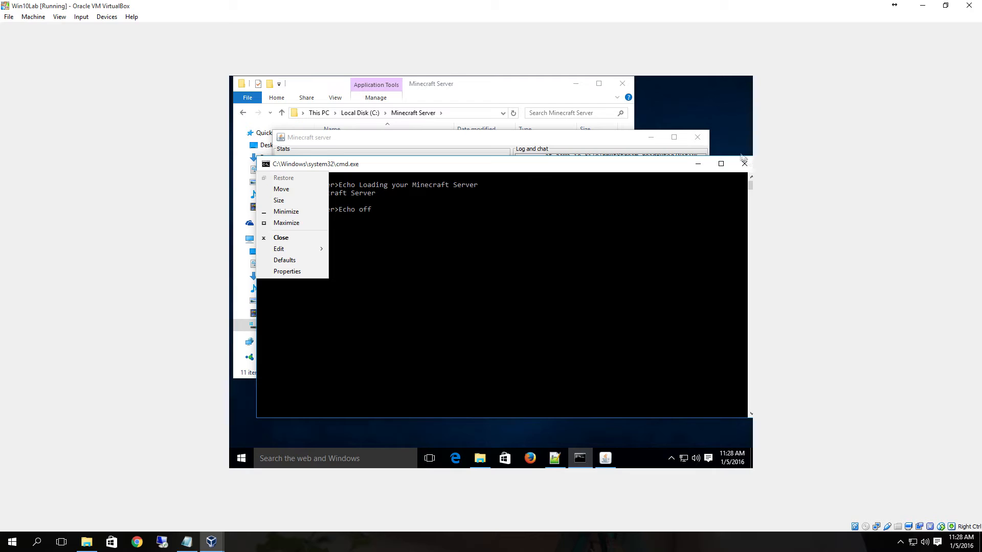
pyautogui.click(393, 218)
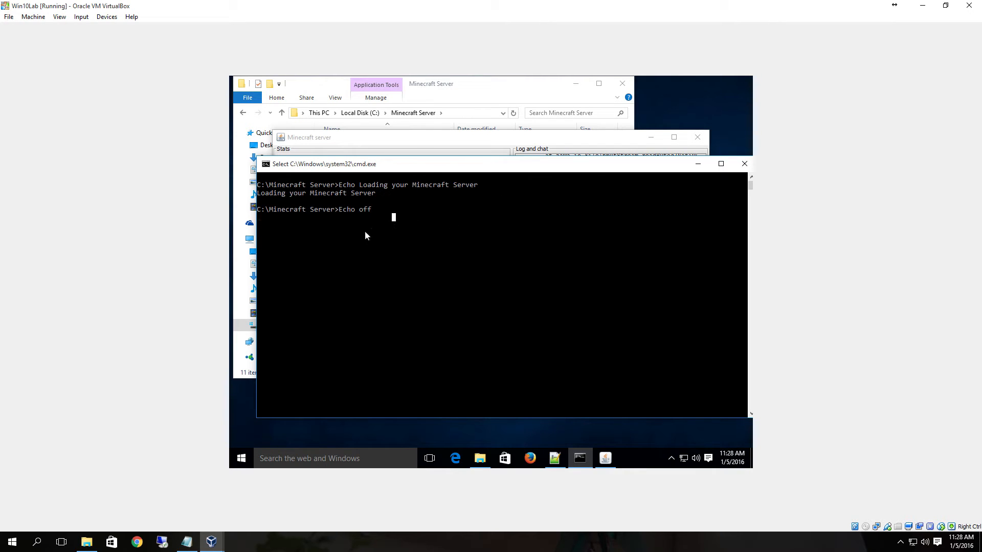
pyautogui.moveTo(371, 213); pyautogui.dragTo(344, 186)
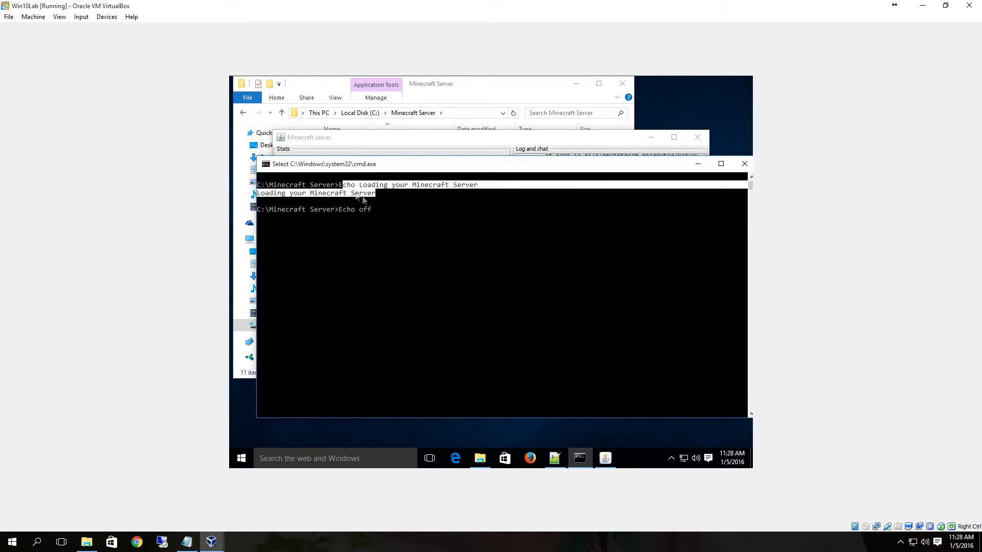
pyautogui.click(426, 193)
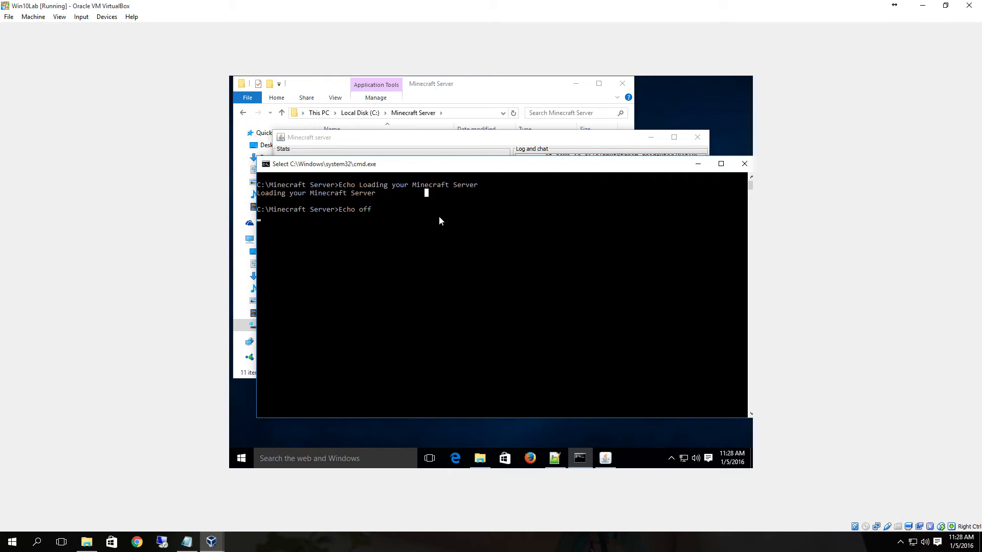
# Step: Close the command window and run /help in the Minecraft server console
pyautogui.click(744, 163)
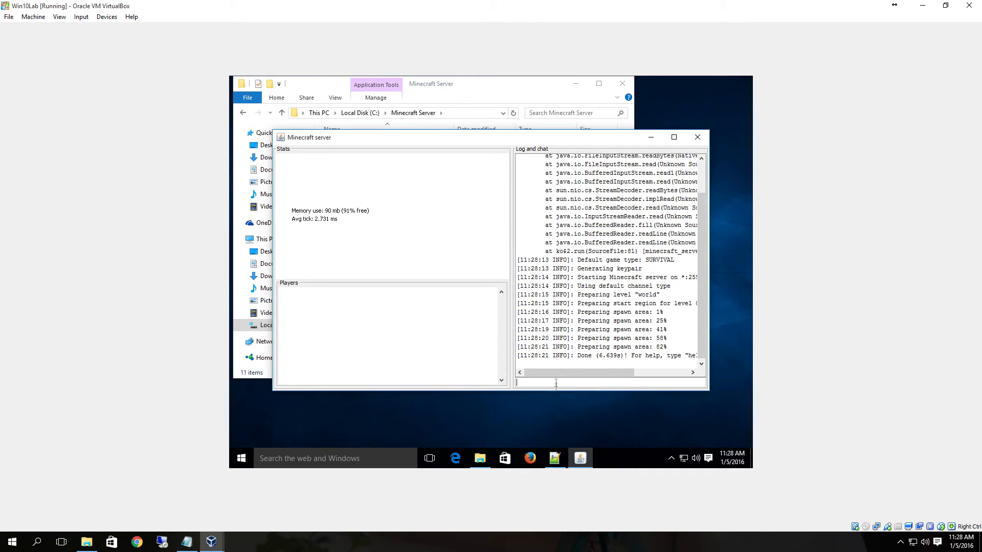
pyautogui.moveTo(579, 464)
pyautogui.write('/help')
pyautogui.press('Return')
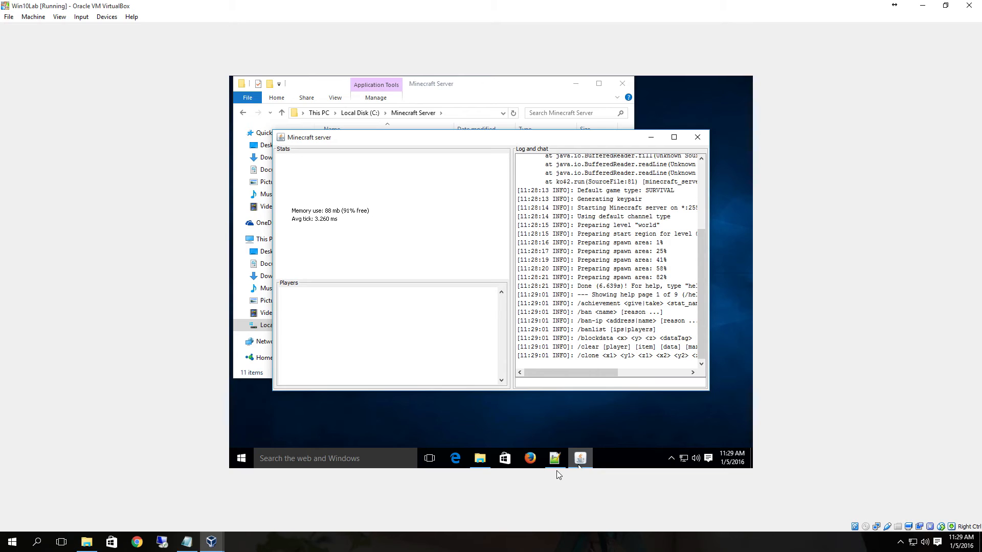
# Step: Enter /op in the server console without submitting it and minimize the server window
pyautogui.write('/op')
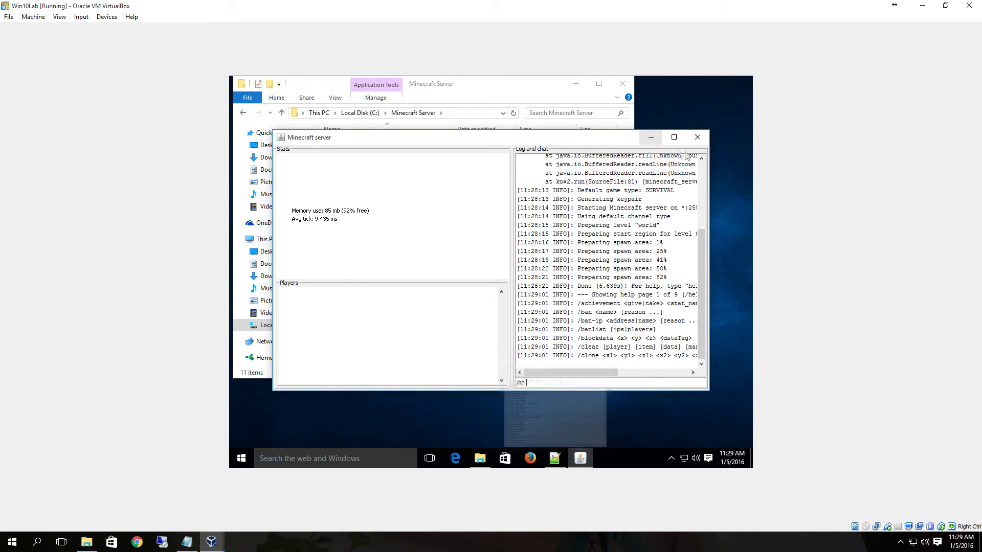
pyautogui.click(652, 138)
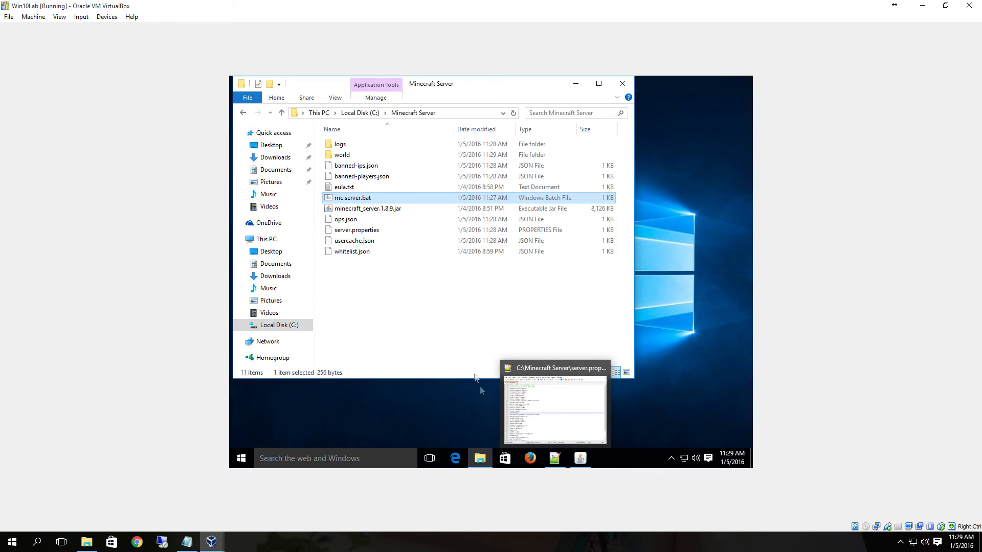
# Step: Open server.properties in Notepad++ and reload its modified contents from disk
pyautogui.rightClick(359, 229)
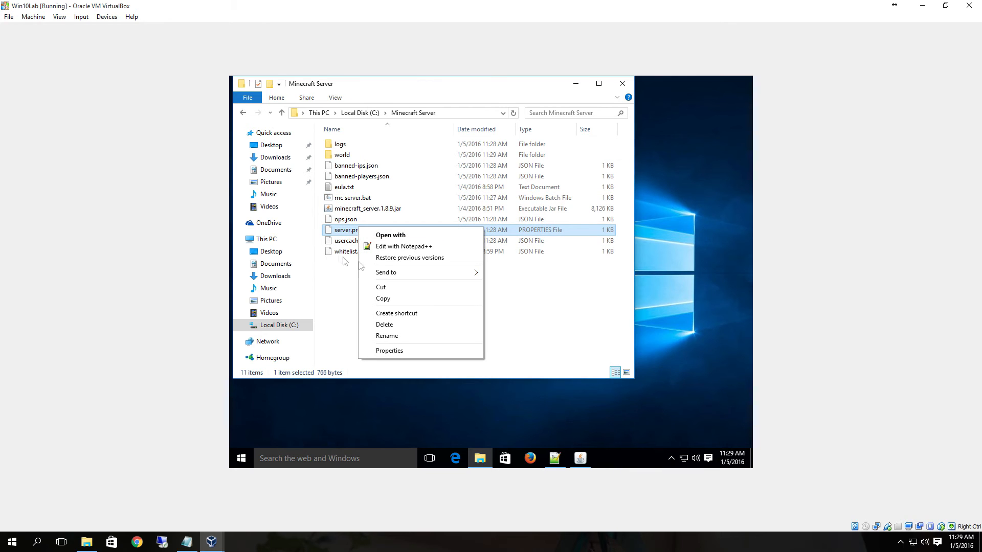
pyautogui.click(401, 246)
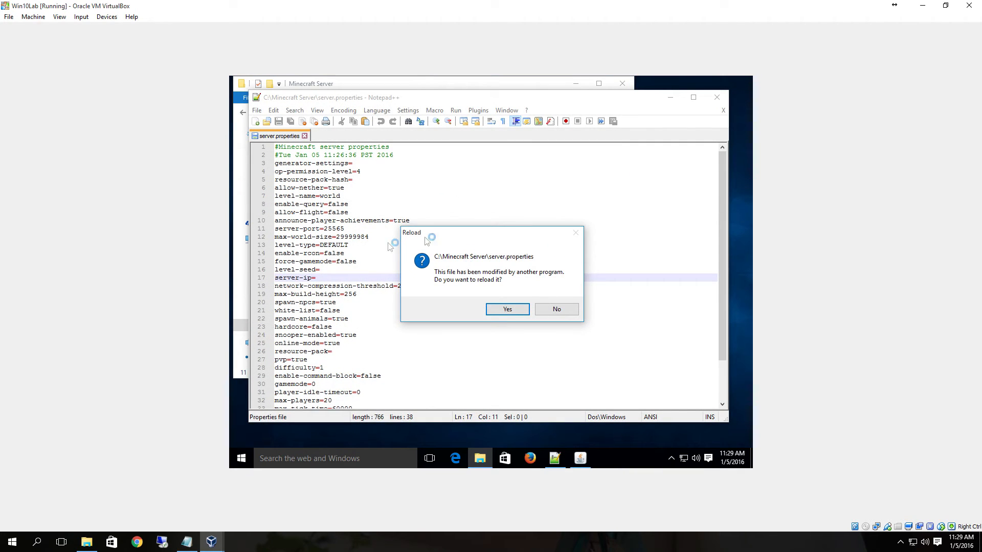
pyautogui.click(519, 310)
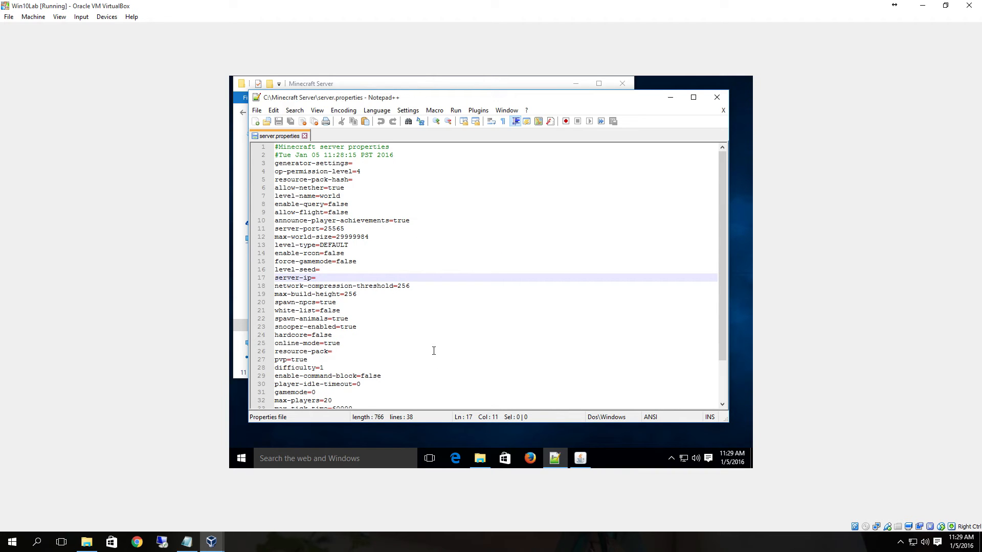
# Step: Examine the spawn-npcs, white-list, spawn-animals and snooper-enabled lines in server.properties
pyautogui.scroll(-1, 382, 298)
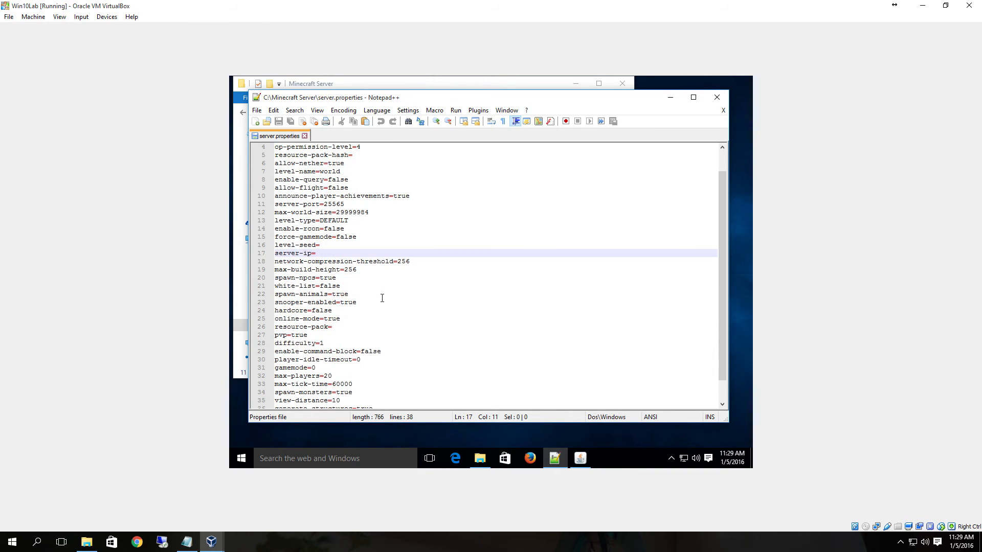
pyautogui.click(352, 279)
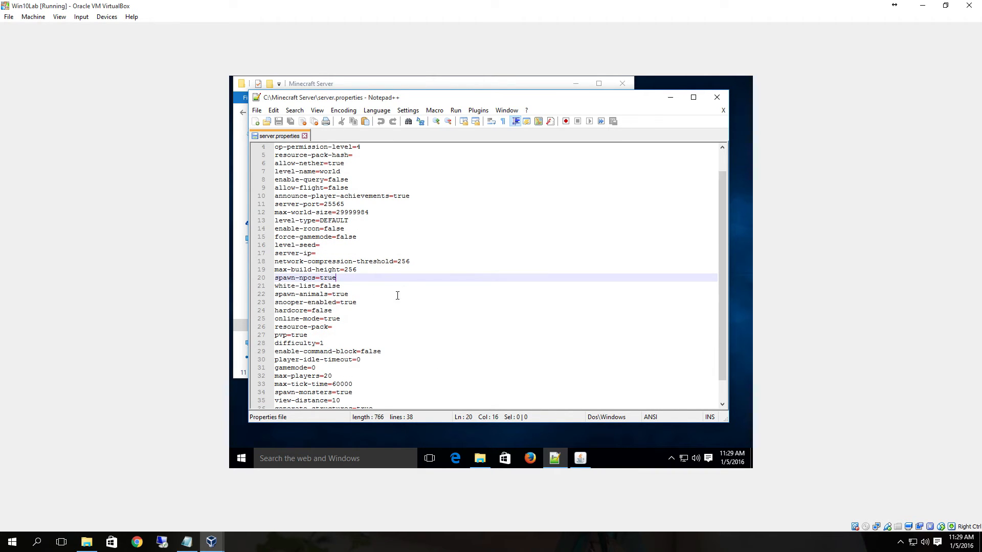
pyautogui.moveTo(333, 310); pyautogui.dragTo(273, 277)
pyautogui.scroll(-1, 410, 351)
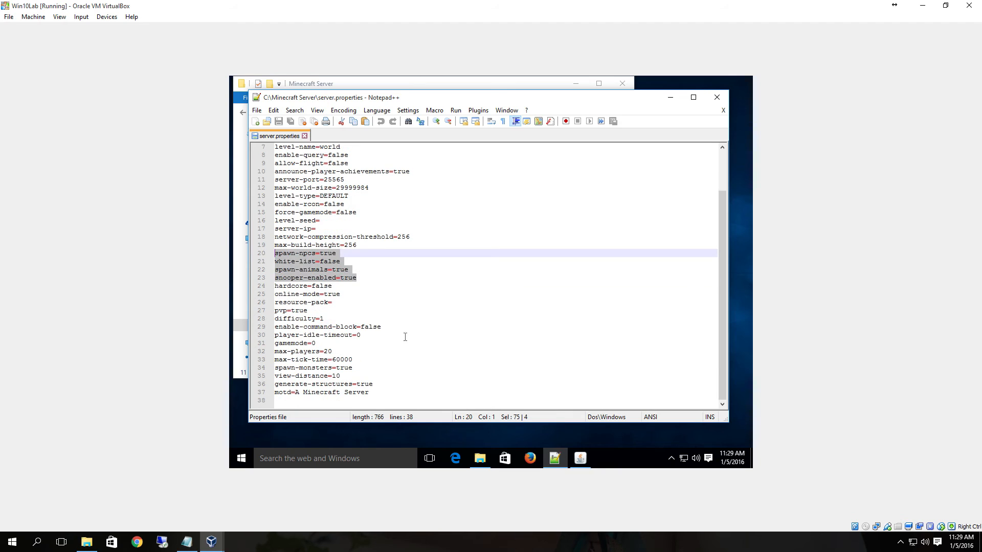
pyautogui.click(348, 255)
pyautogui.moveTo(349, 269); pyautogui.dragTo(333, 264)
pyautogui.click(349, 261)
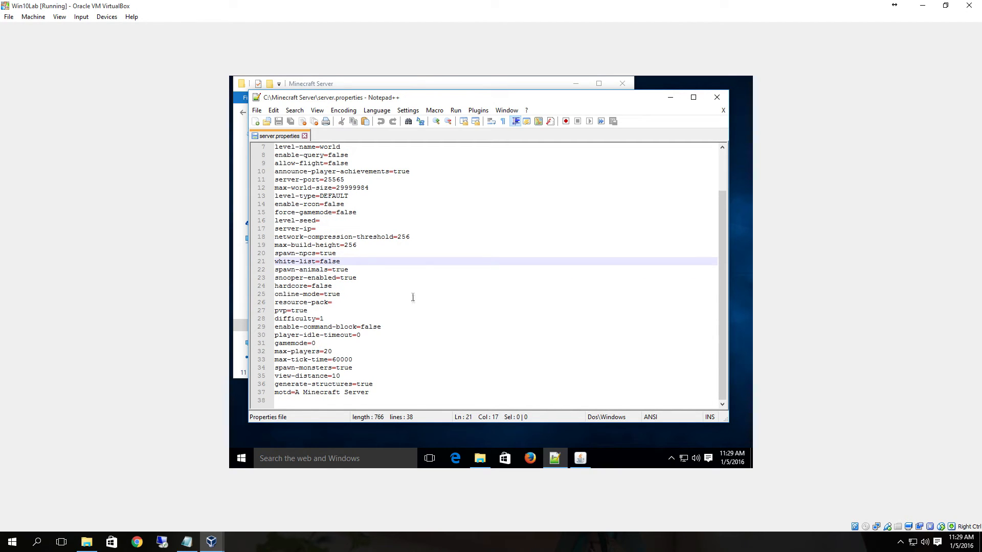
# Step: Examine the pvp, difficulty, enable-command-block, gamemode and max-players settings in server.properties
pyautogui.moveTo(325, 311); pyautogui.dragTo(291, 311)
pyautogui.click(361, 302)
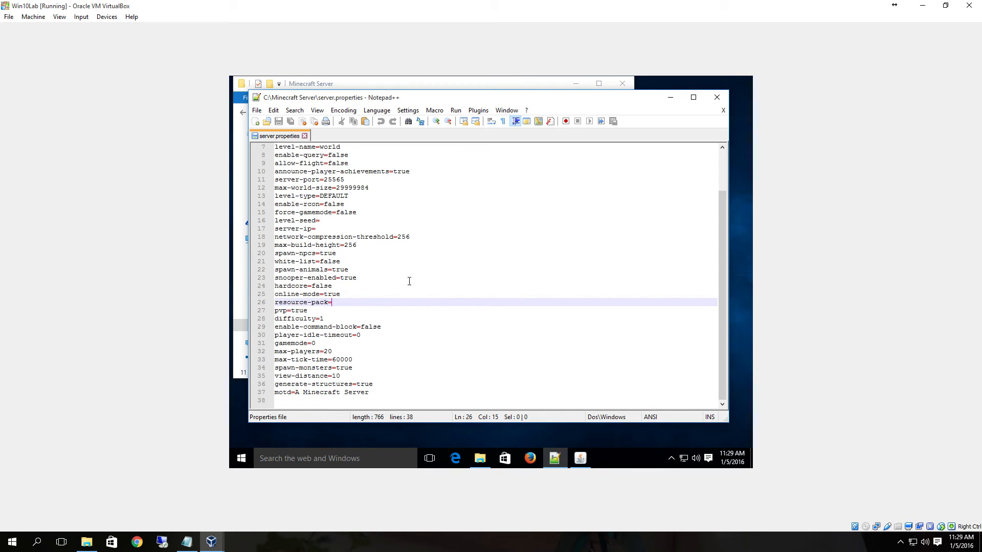
pyautogui.moveTo(357, 318); pyautogui.dragTo(384, 327)
pyautogui.click(331, 343)
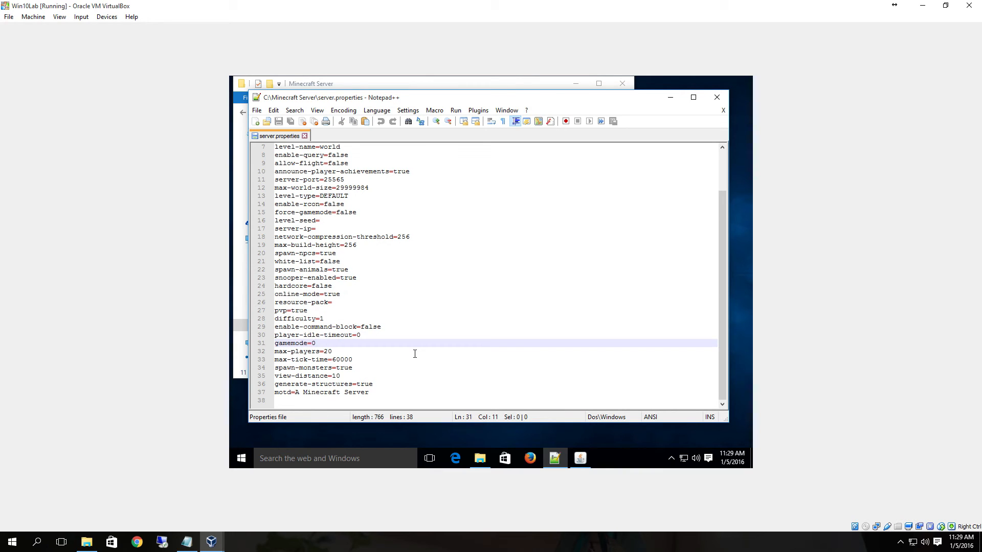
pyautogui.moveTo(330, 345); pyautogui.dragTo(292, 346)
pyautogui.click(344, 351)
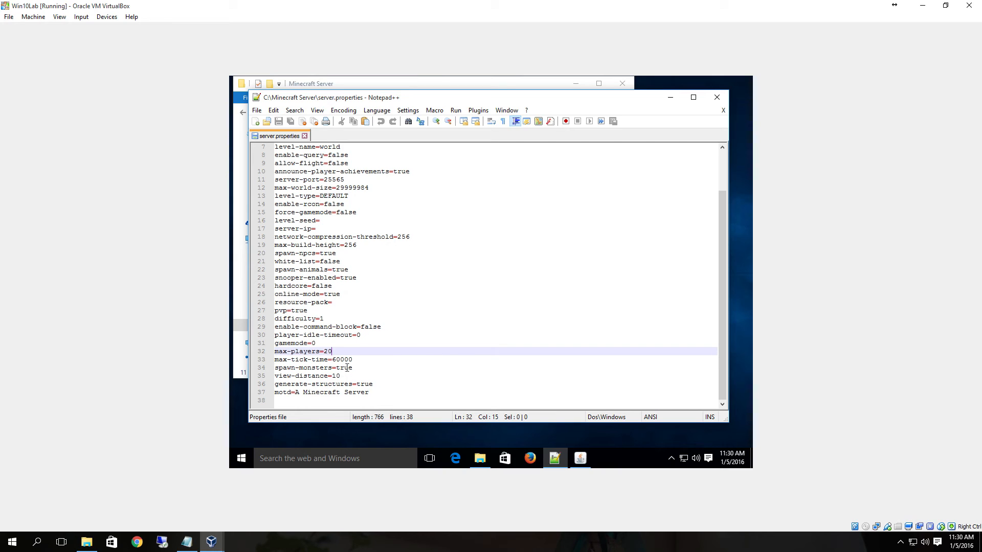
# Step: Examine the spawn-monsters, view-distance and motd settings, and close the editor without changing the file
pyautogui.moveTo(352, 368); pyautogui.dragTo(336, 372)
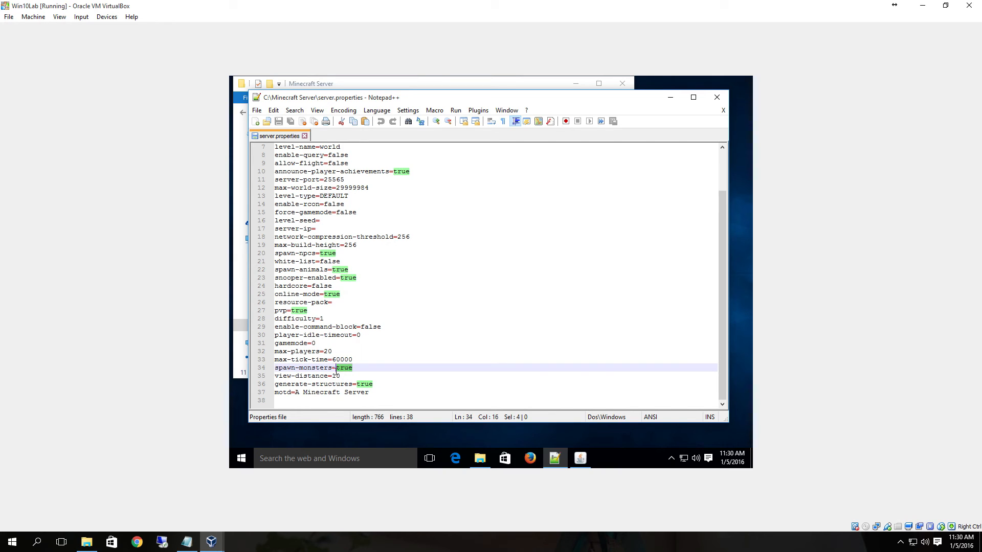
pyautogui.click(379, 375)
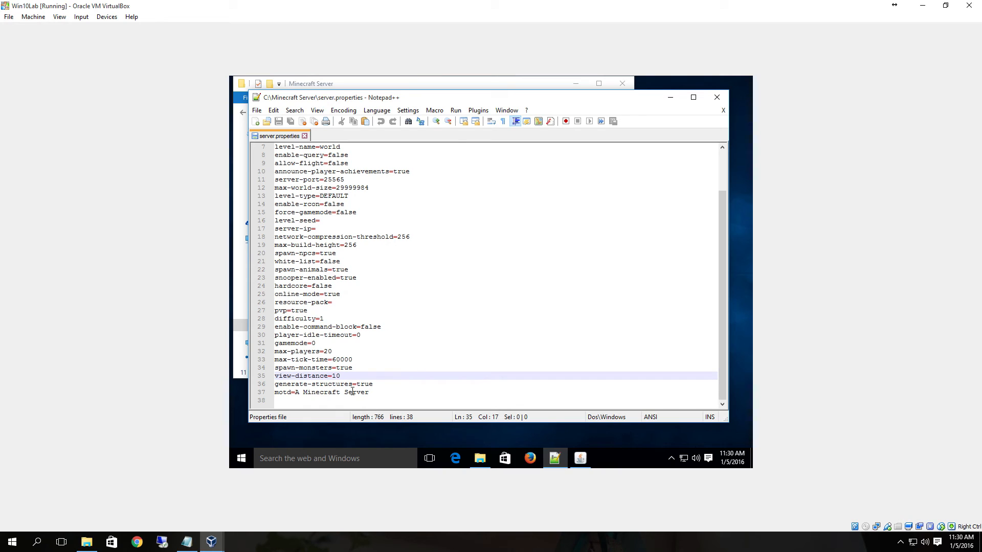
pyautogui.moveTo(307, 385)
pyautogui.mouseDown()
pyautogui.moveTo(381, 387)
pyautogui.moveTo(298, 392)
pyautogui.moveTo(307, 392)
pyautogui.mouseUp()
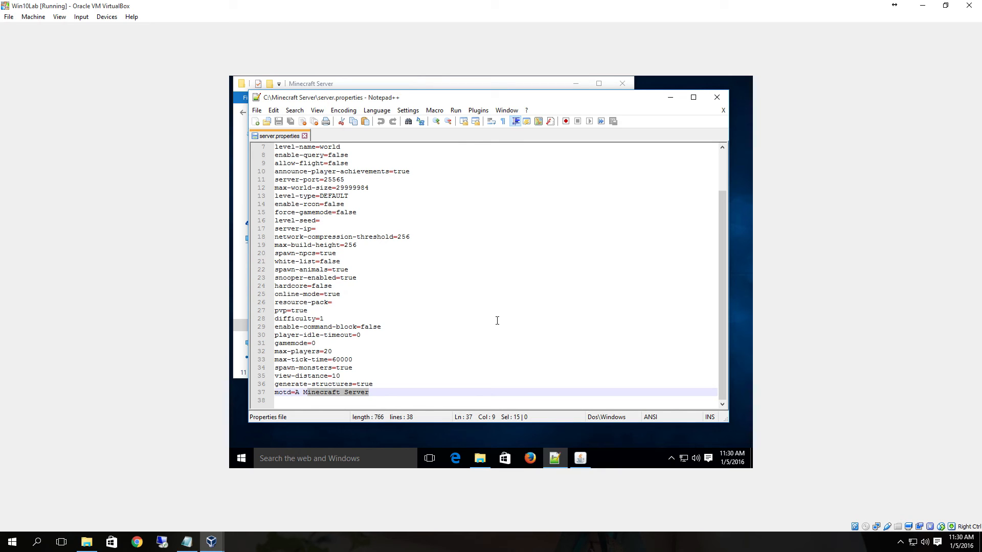
pyautogui.click(719, 102)
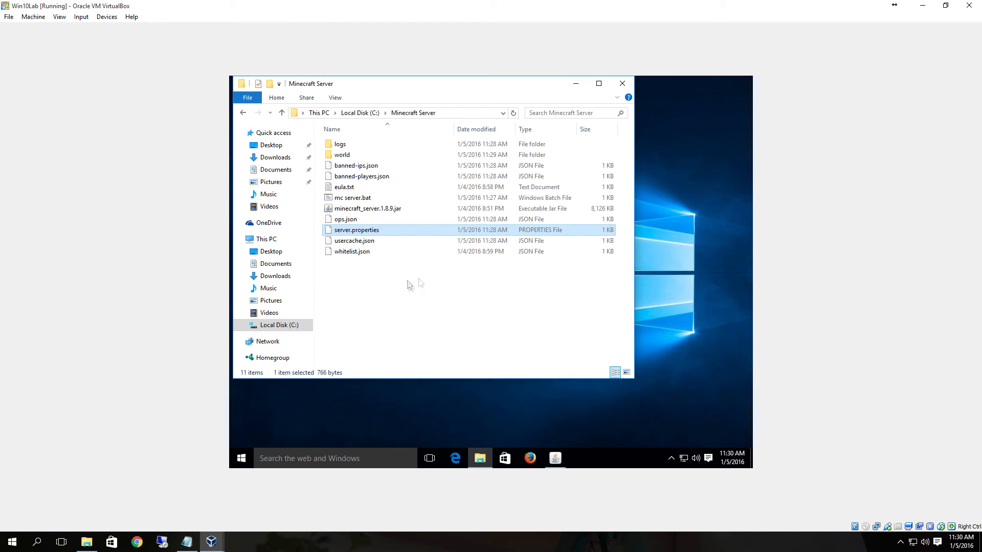
# Step: Open banned-ips.json in Notepad++ to view its contents, and close the editor
pyautogui.click(356, 167)
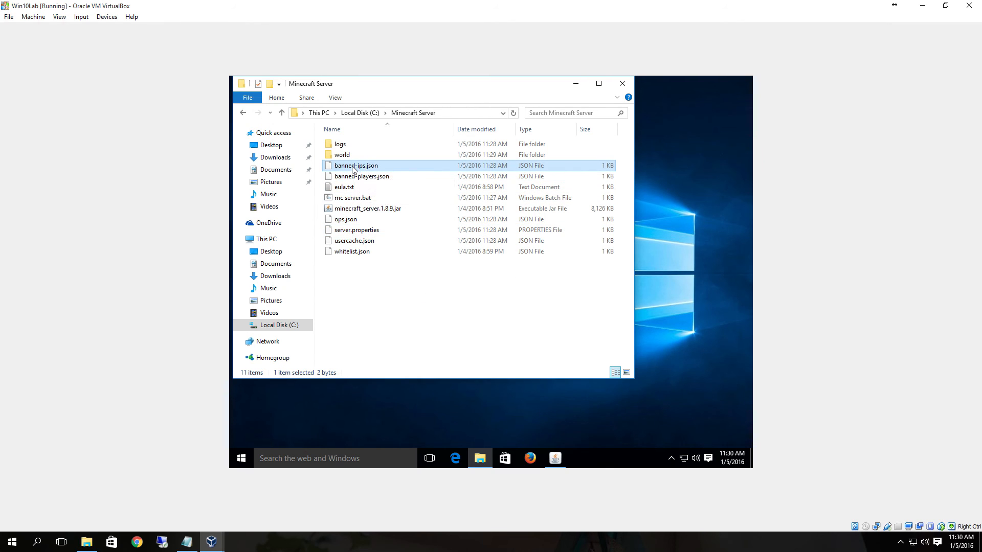
pyautogui.rightClick(354, 168)
pyautogui.click(381, 186)
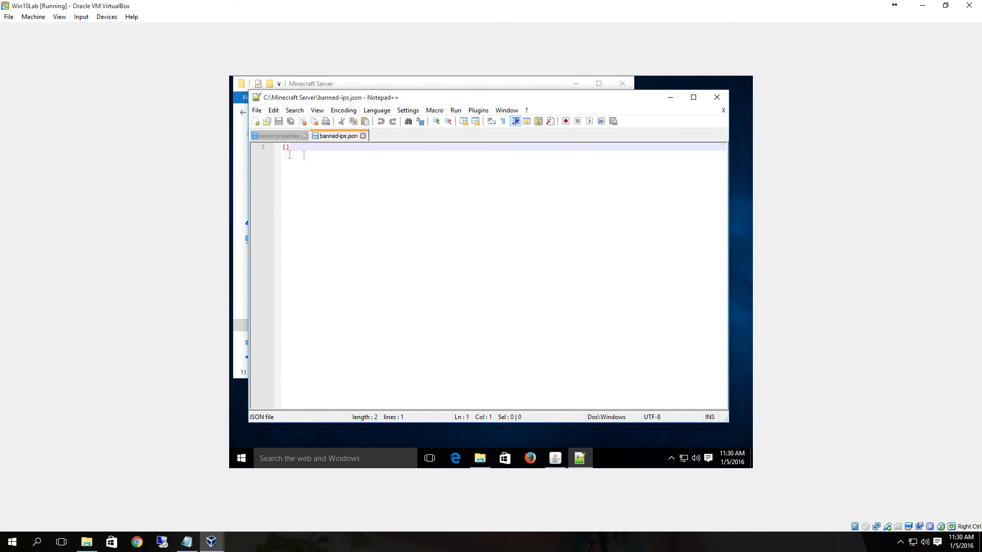
pyautogui.click(717, 97)
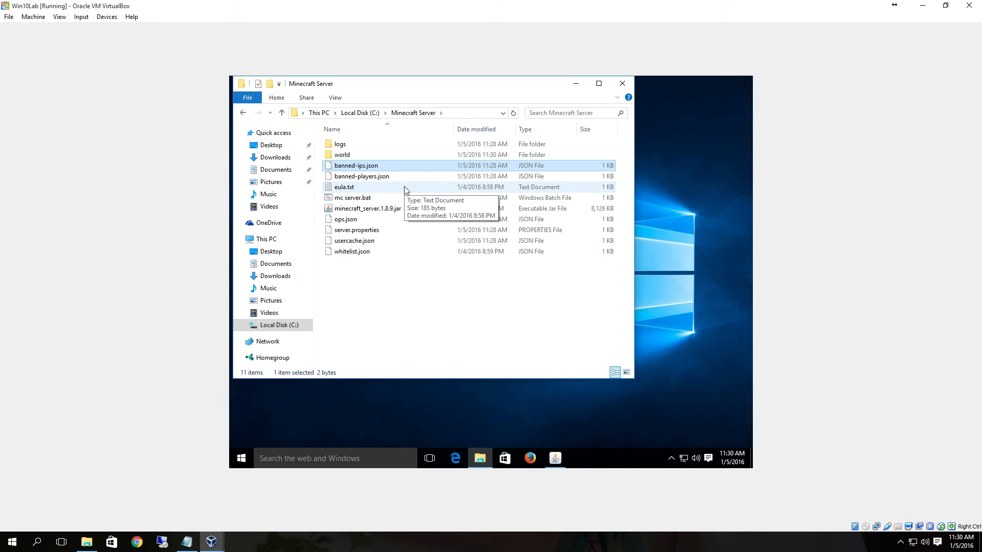
# Step: Locate banned-players.json and ops.json, view the contents of the world folder and return to the Minecraft Server folder
pyautogui.click(353, 178)
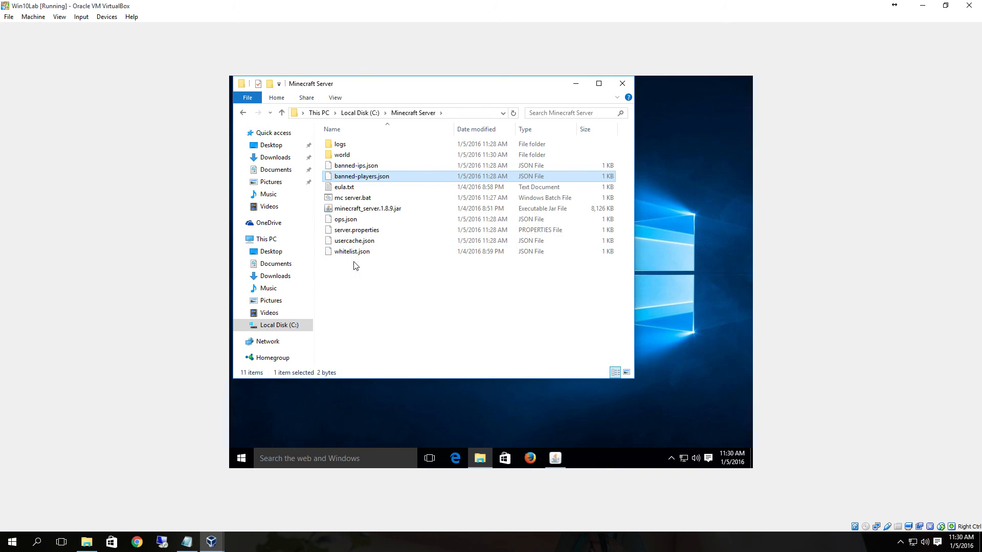
pyautogui.click(343, 221)
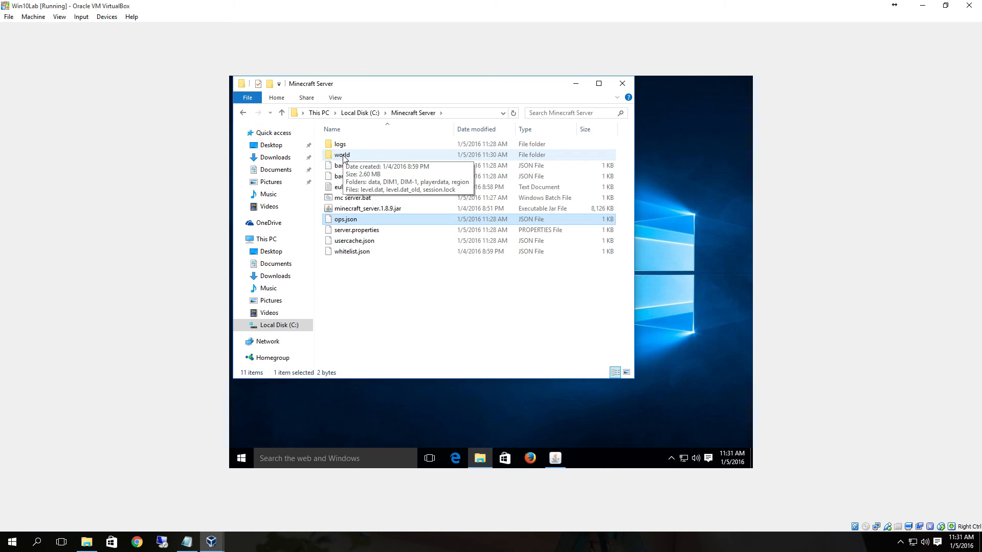
pyautogui.doubleClick(342, 156)
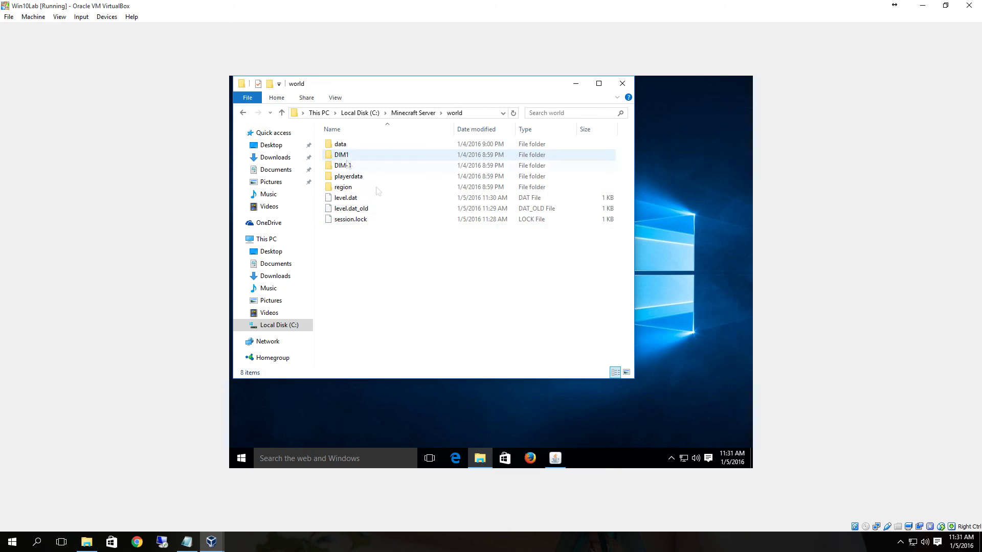
pyautogui.click(243, 112)
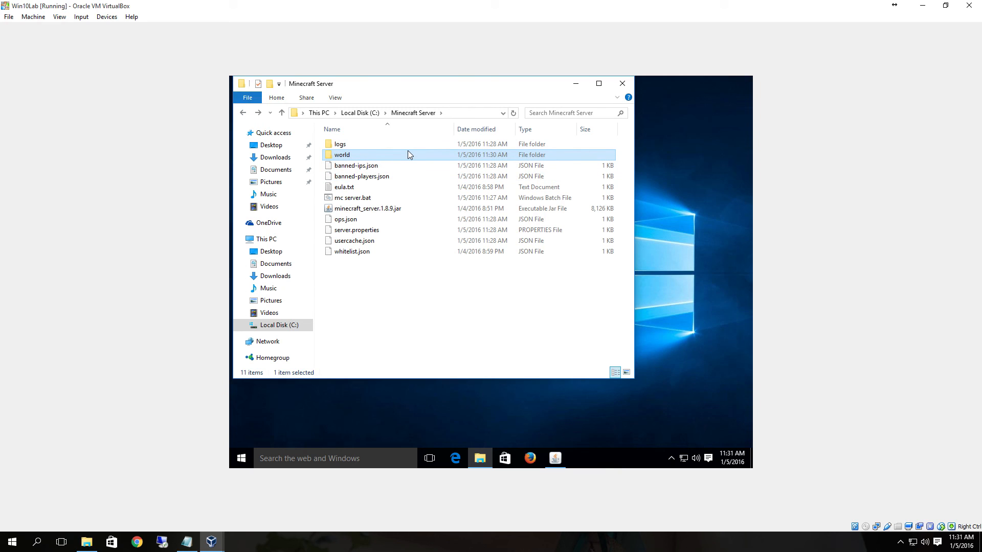